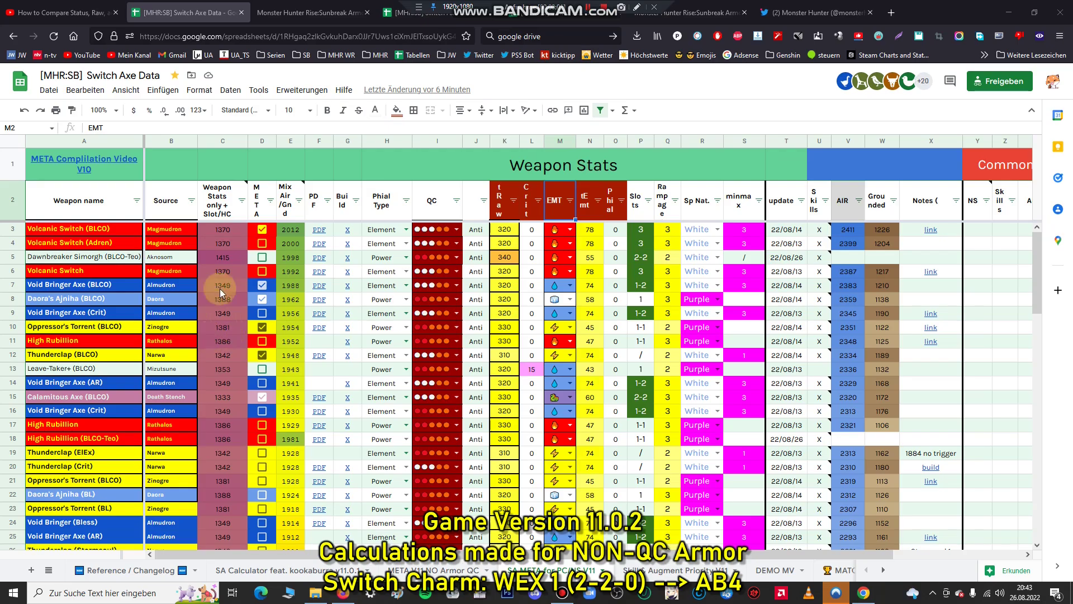
- Open the SA Calculator sheet and review the Volcanic weapon's stats, buffs and skills
click(395, 13)
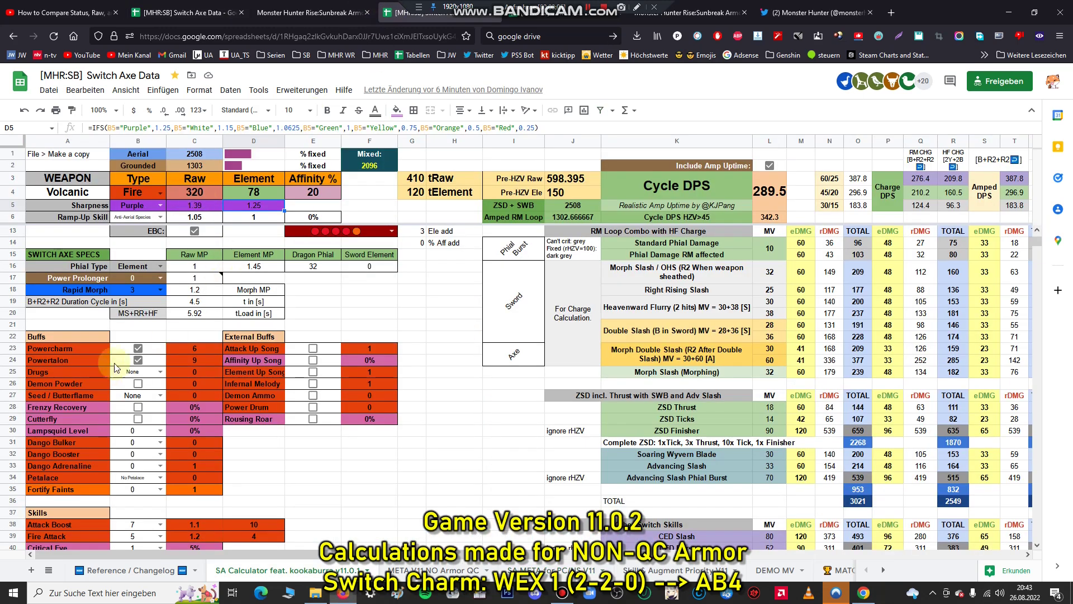
scroll(173, 418, down, 6)
scroll(282, 278, up, 8)
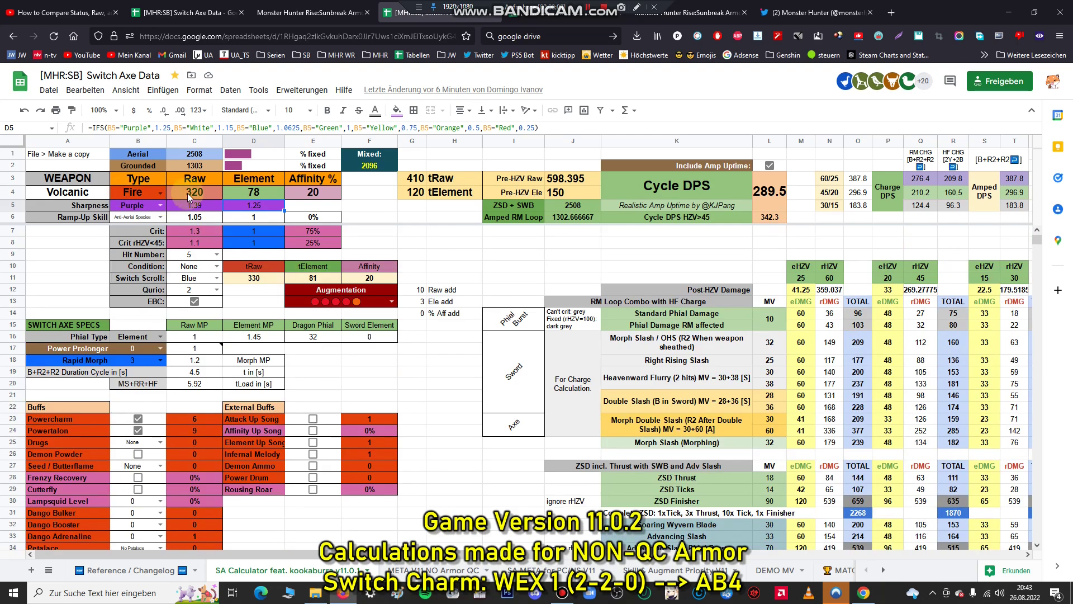
- Try the Volcanic weapon's calculation with the augmentation set to Not Unlocked, and restore the four-red, one-orange augmentation
click(391, 302)
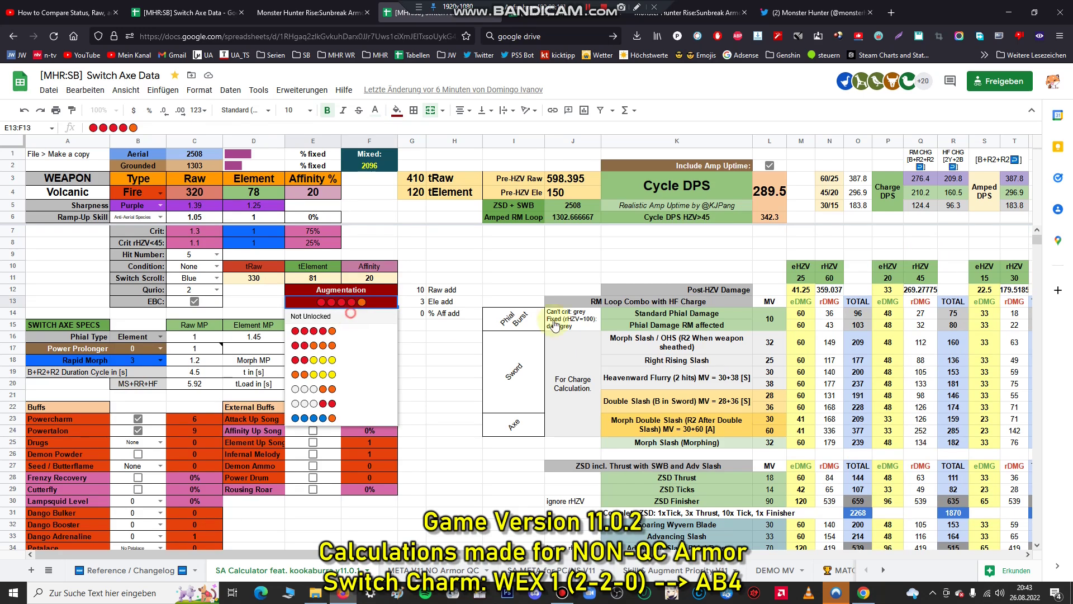
click(352, 316)
click(393, 301)
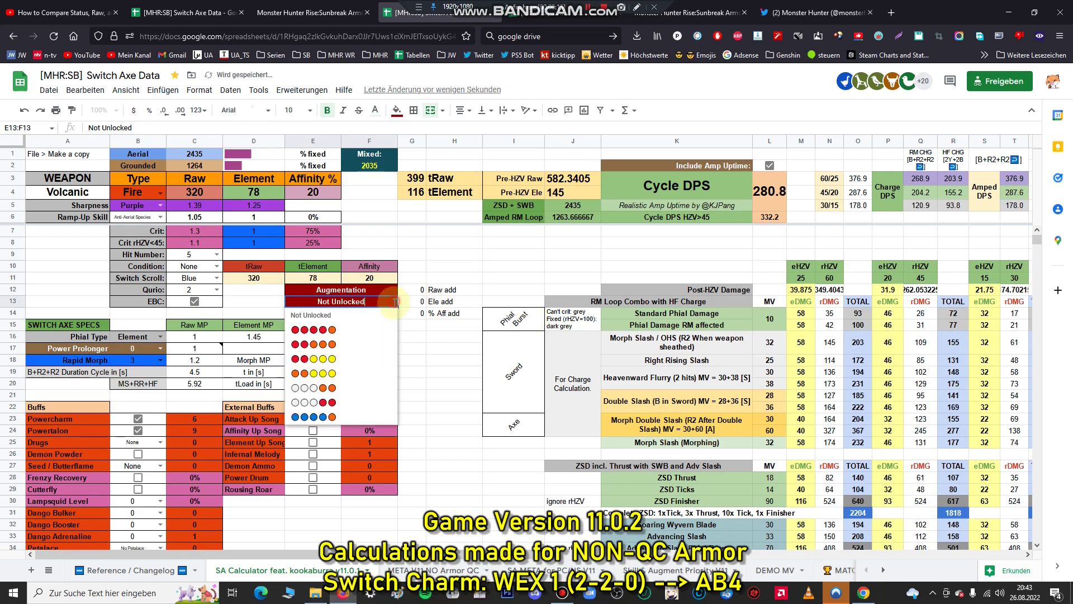
click(454, 266)
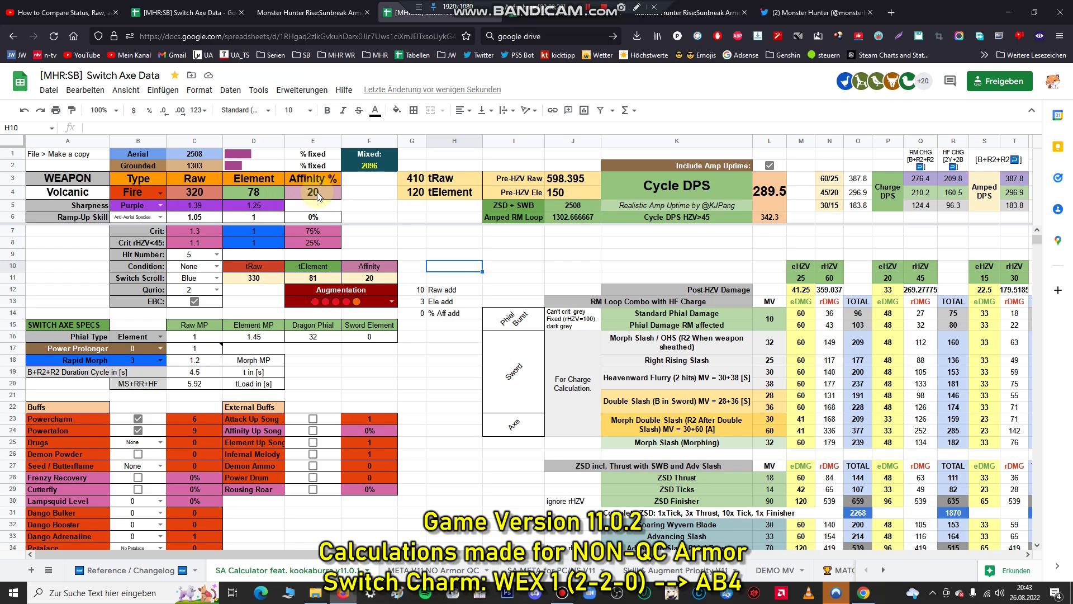
- Review the calculator's buffs and look through the SA META weapon table down to the weapons without unlocked augments
scroll(203, 362, down, 2)
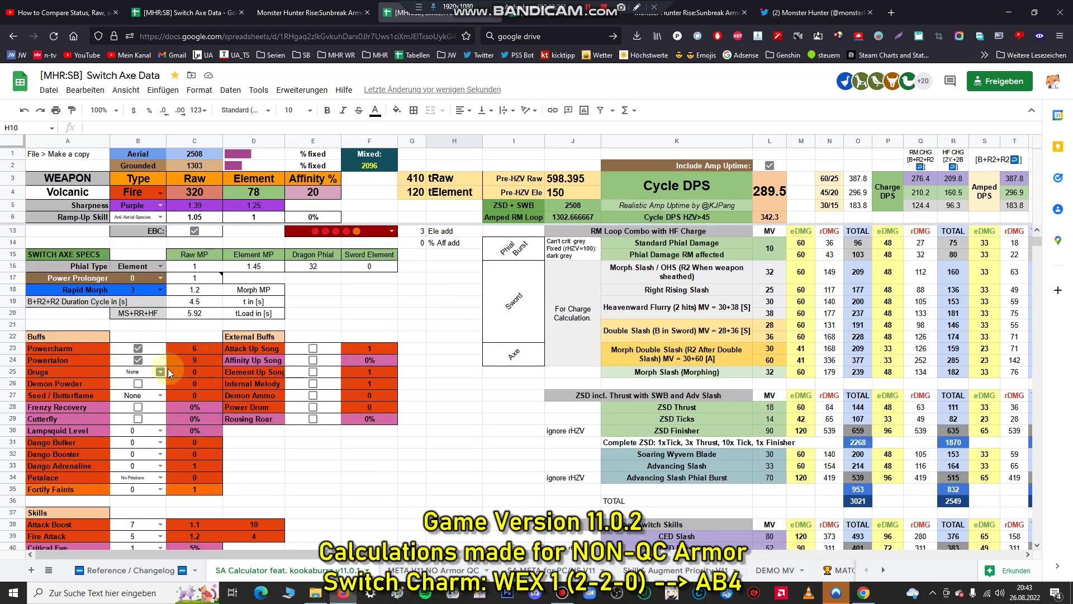
scroll(263, 371, up, 2)
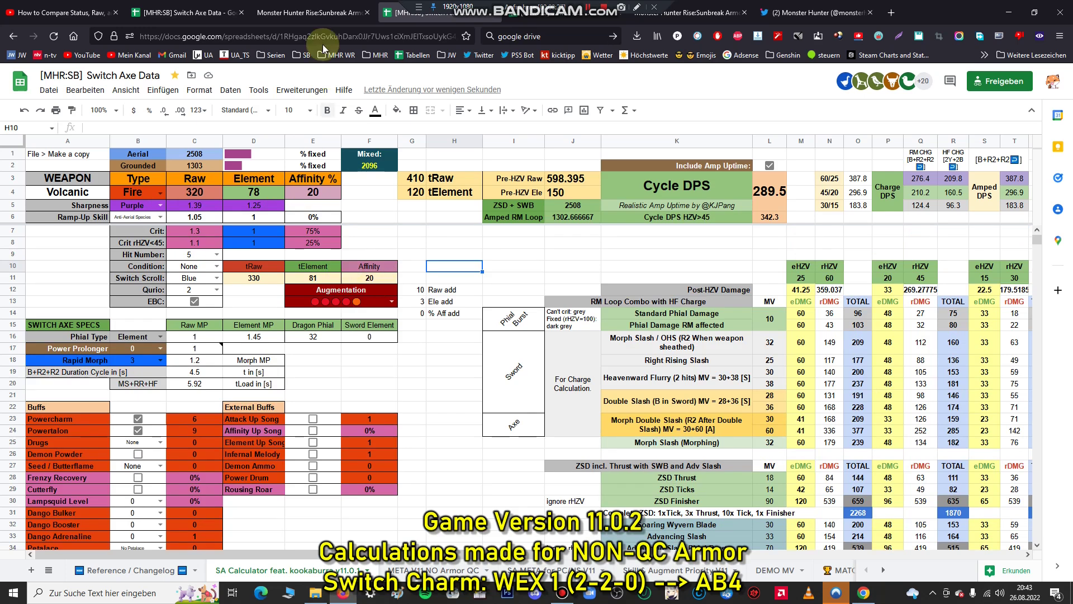
click(332, 9)
click(201, 5)
click(254, 230)
scroll(231, 263, down, 12)
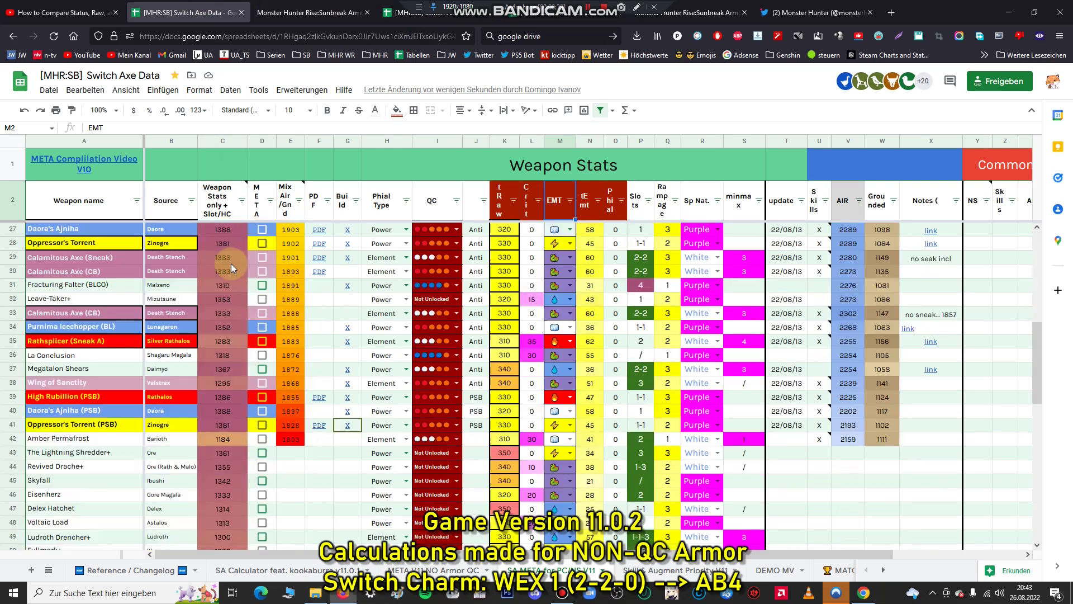
scroll(223, 342, down, 2)
scroll(236, 301, up, 4)
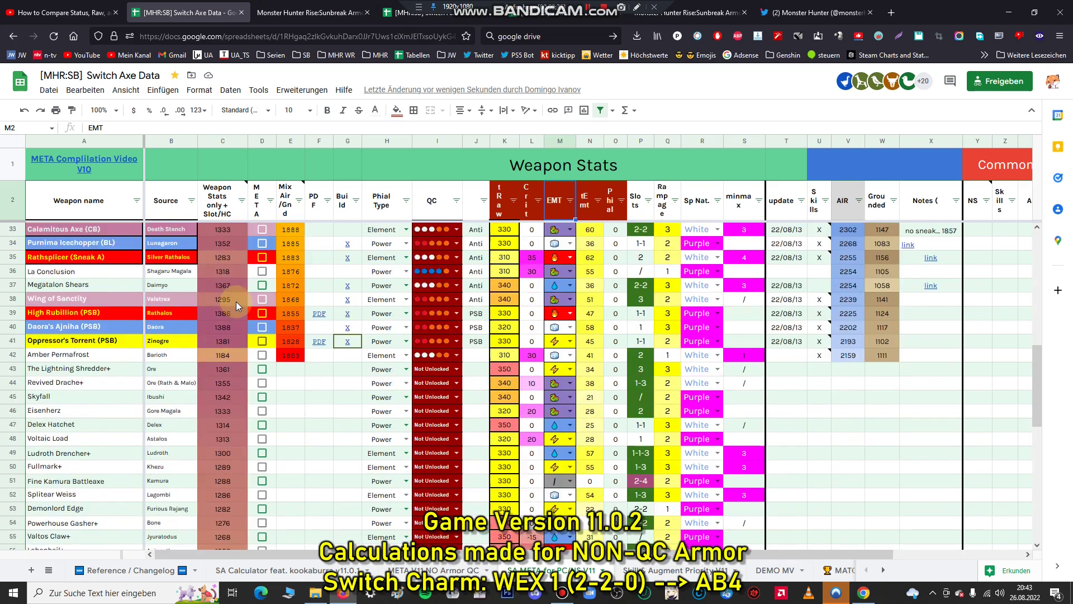
- Check the Volcanic weapon's raw and element in the calculator against the first rows of the weapon table
click(394, 16)
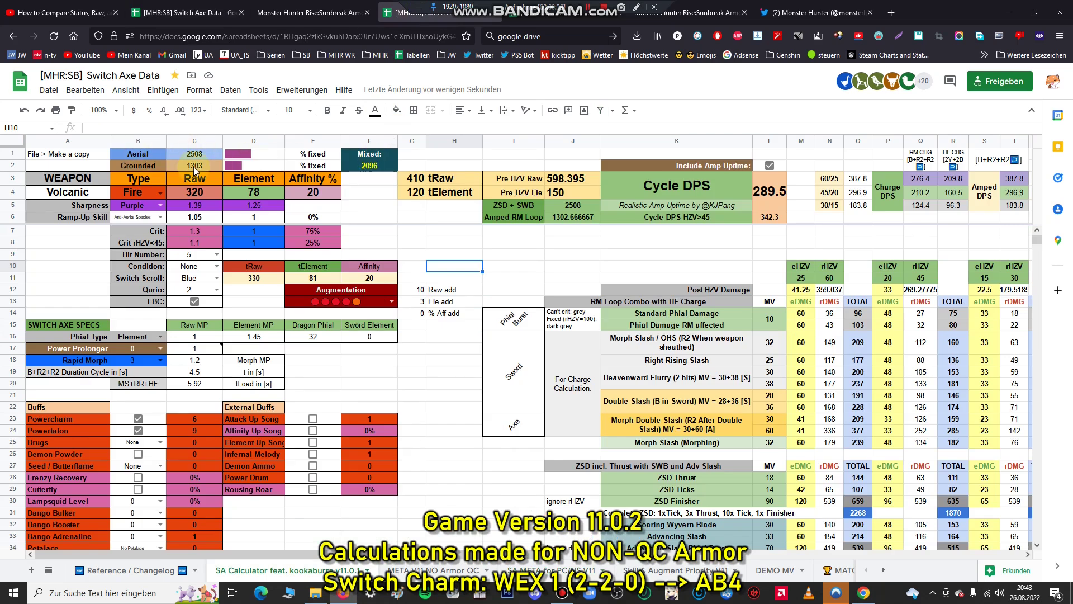
click(339, 12)
click(207, 8)
click(425, 232)
scroll(424, 230, up, 10)
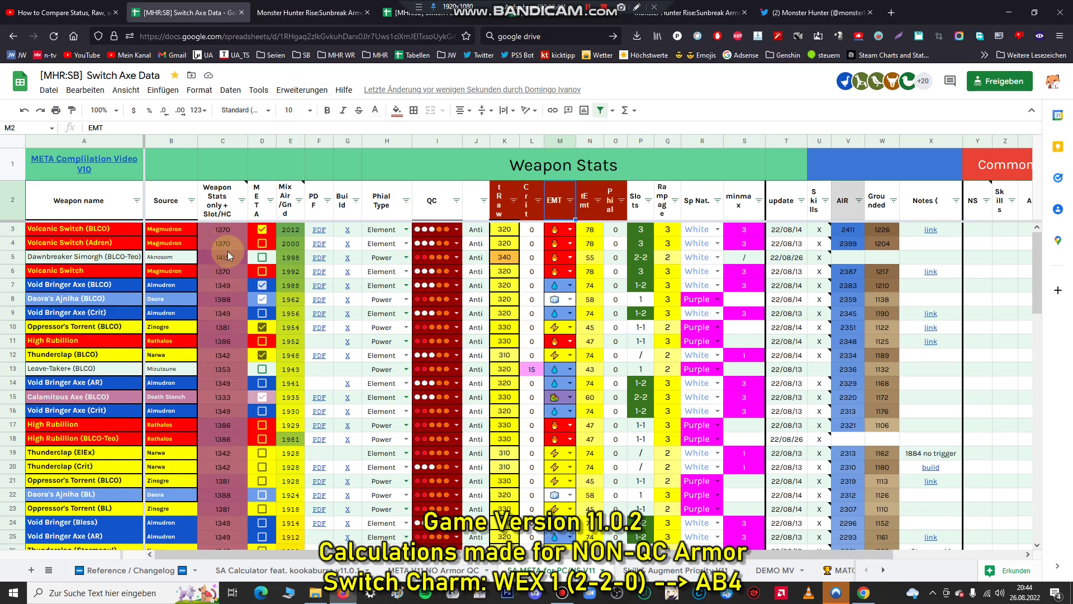
- Examine the calculator's crit, augmentation, phial and buff settings for the Volcanic weapon
click(313, 15)
click(389, 16)
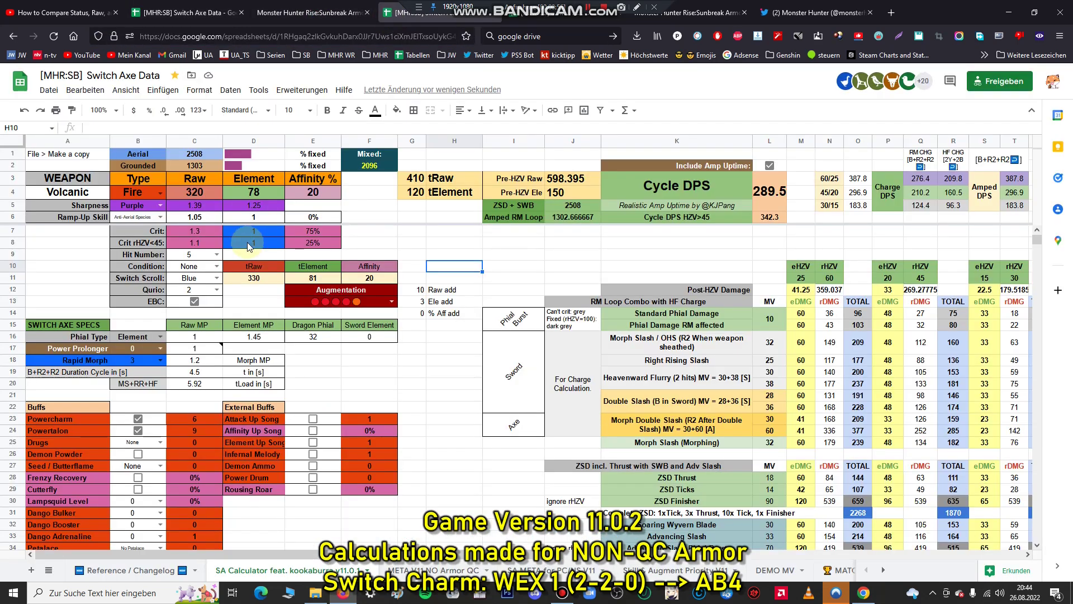
scroll(223, 296, down, 2)
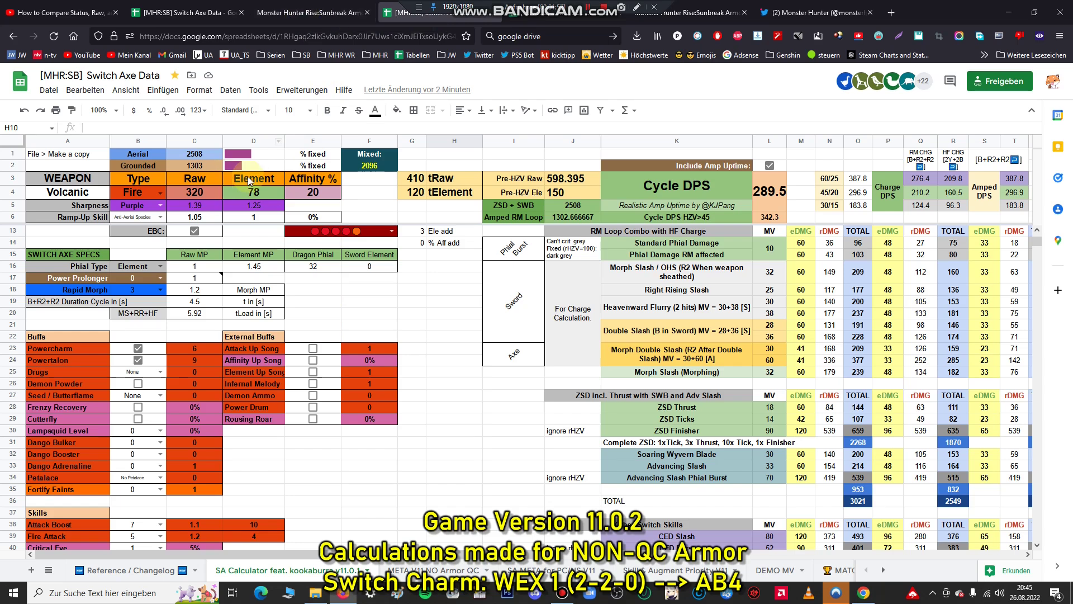
click(347, 6)
click(392, 13)
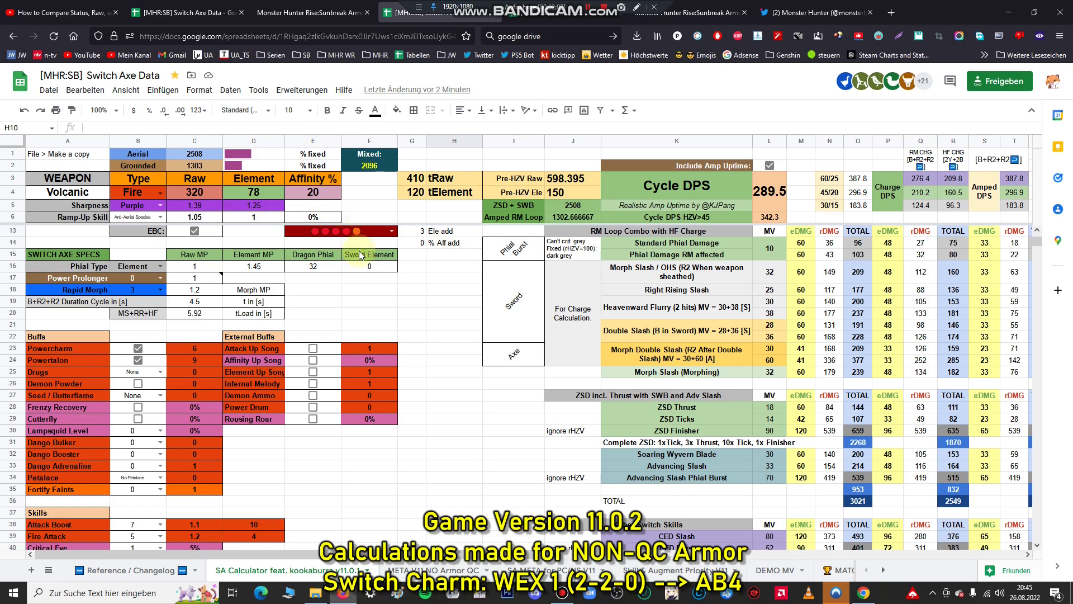
- Inspect the weapon-stats-only formula of Volcanic Switch (BLCO) in the SA META weapon table
click(310, 12)
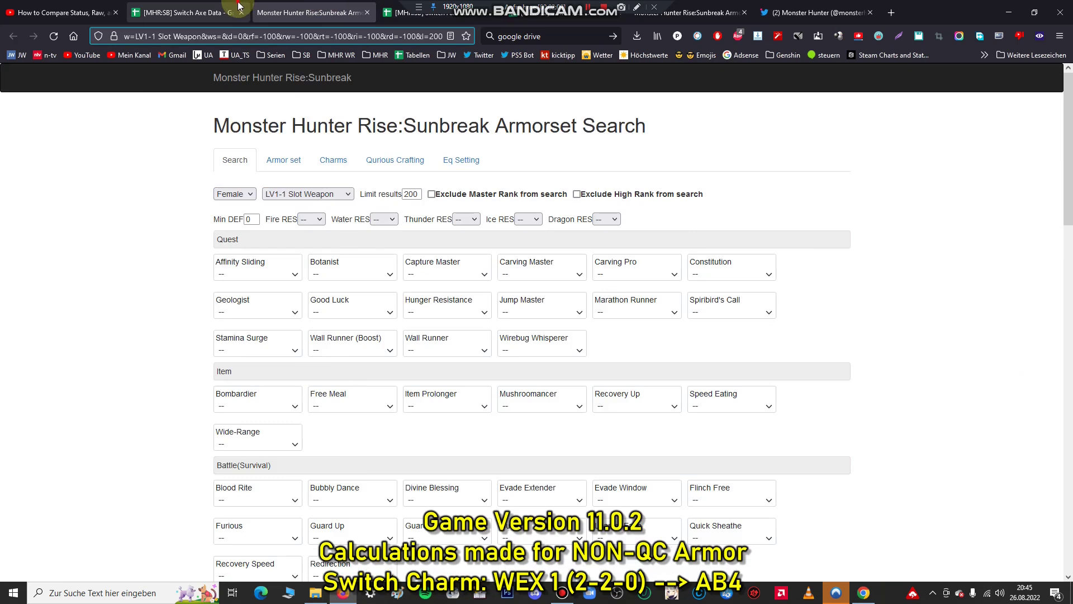
click(185, 12)
click(227, 234)
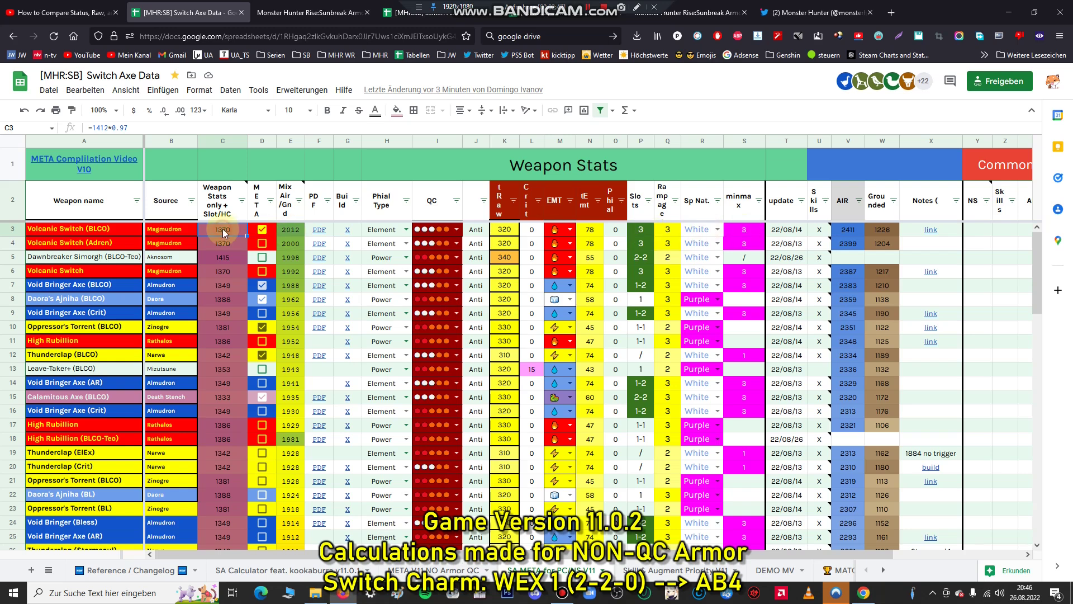
mouse_move(140, 152)
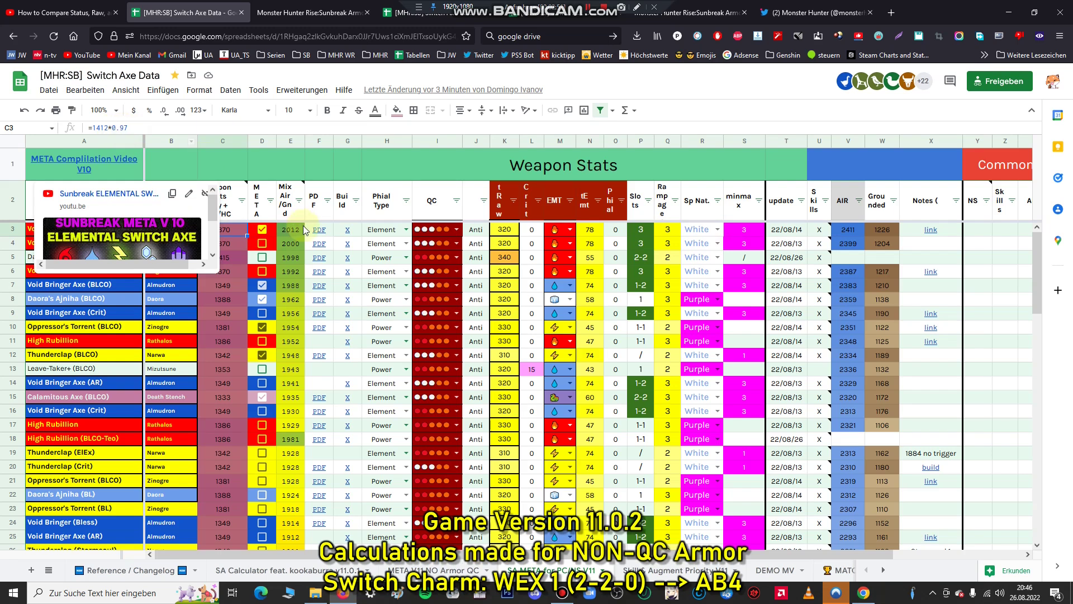
mouse_move(327, 271)
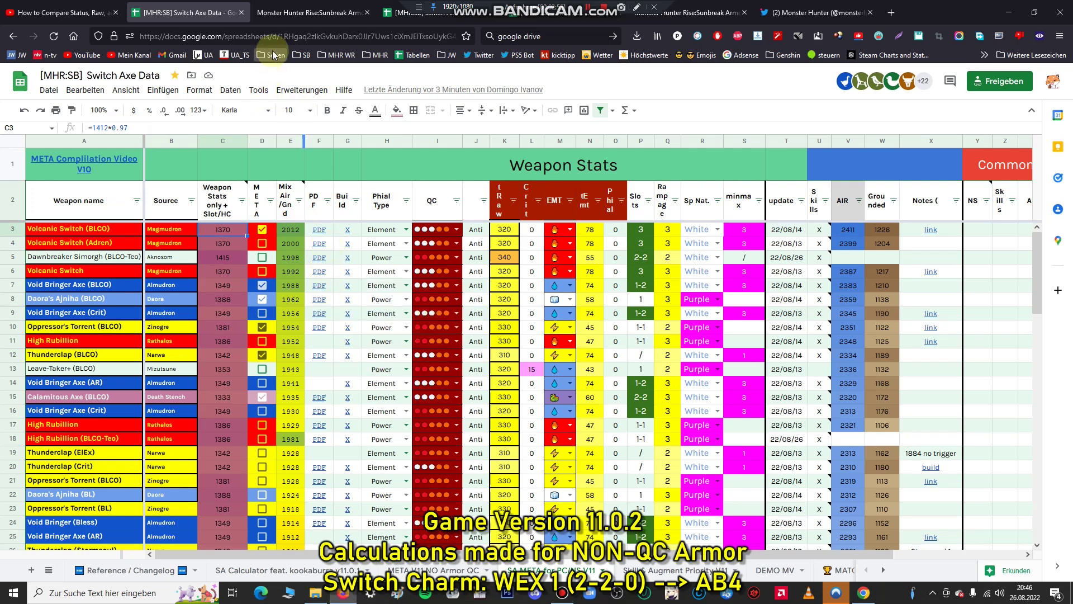
- Inspect the weapon-stats-only formula of Dawnbreaker Simorgh (BLCO-Teo) in the SA META weapon table
click(302, 9)
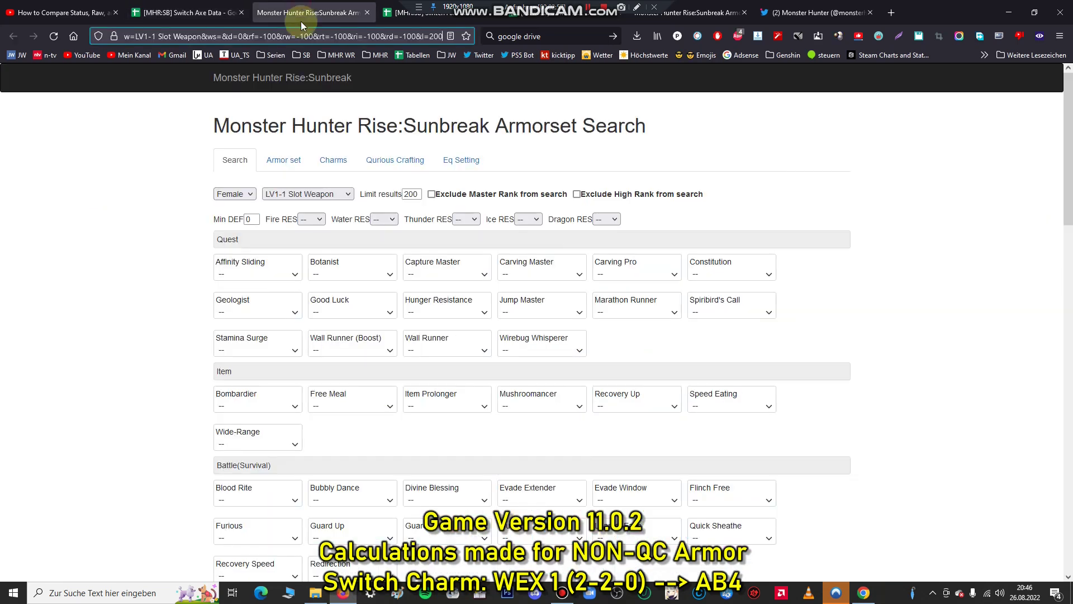
click(400, 12)
click(184, 12)
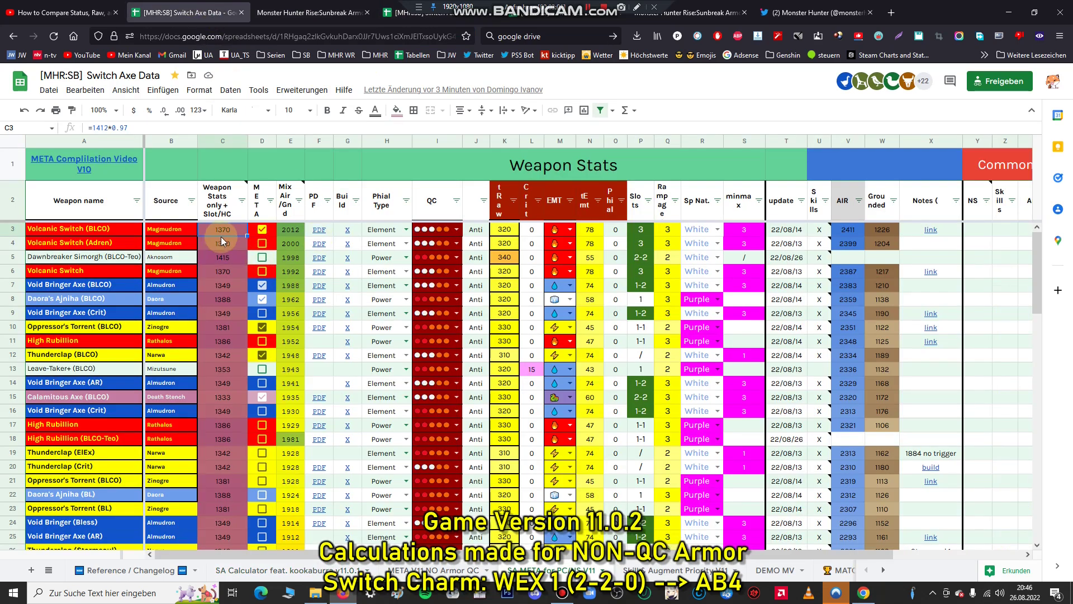
click(230, 258)
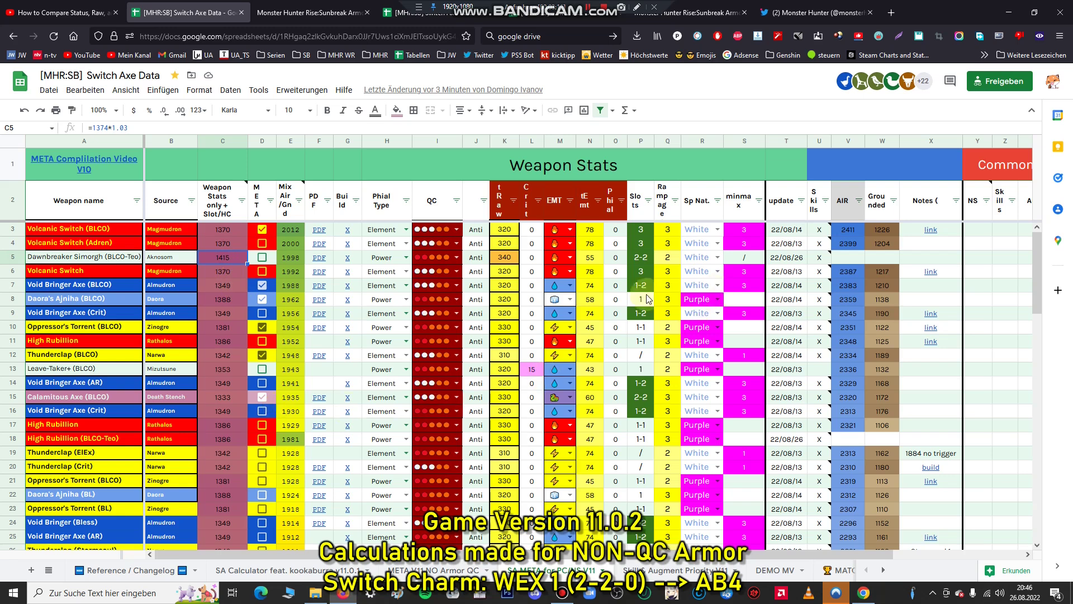
- Find Splitear Weiss among the weapons without unlocked augments and highlight its whole row
scroll(667, 295, down, 2)
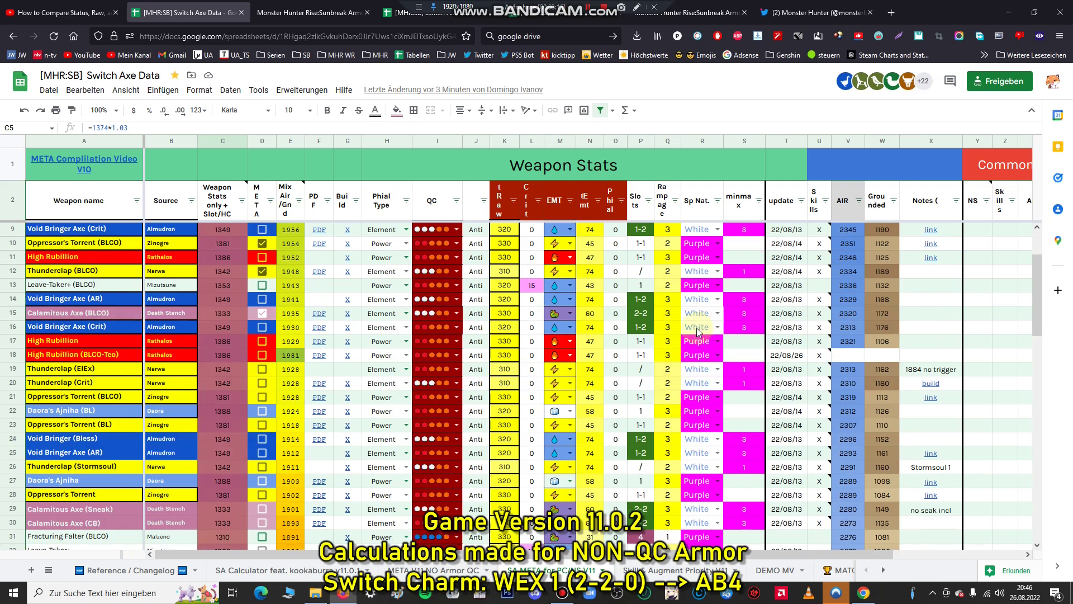
scroll(749, 448, down, 4)
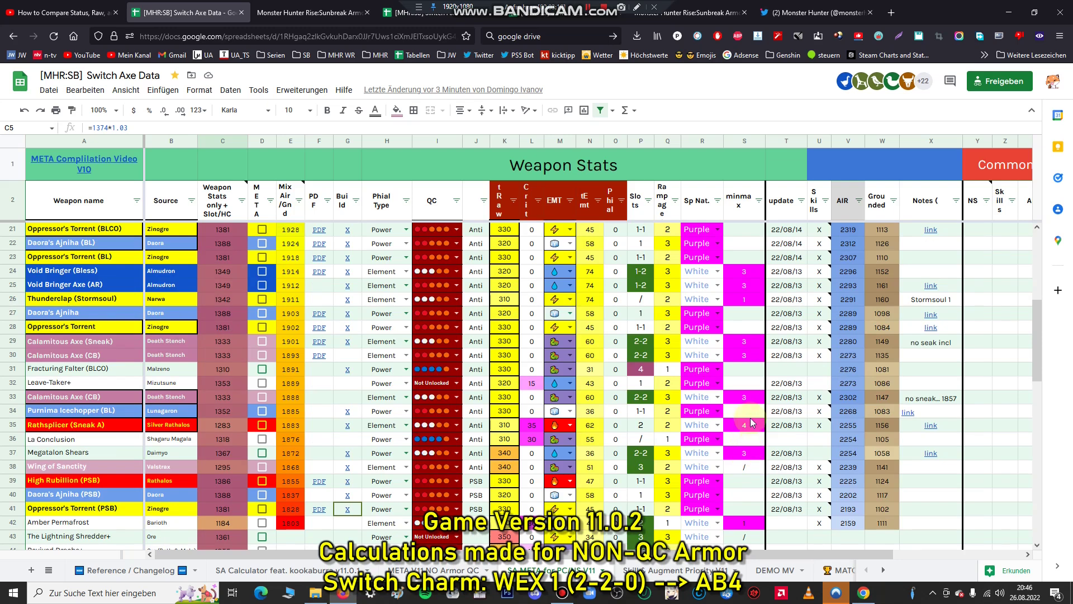
scroll(746, 425, down, 4)
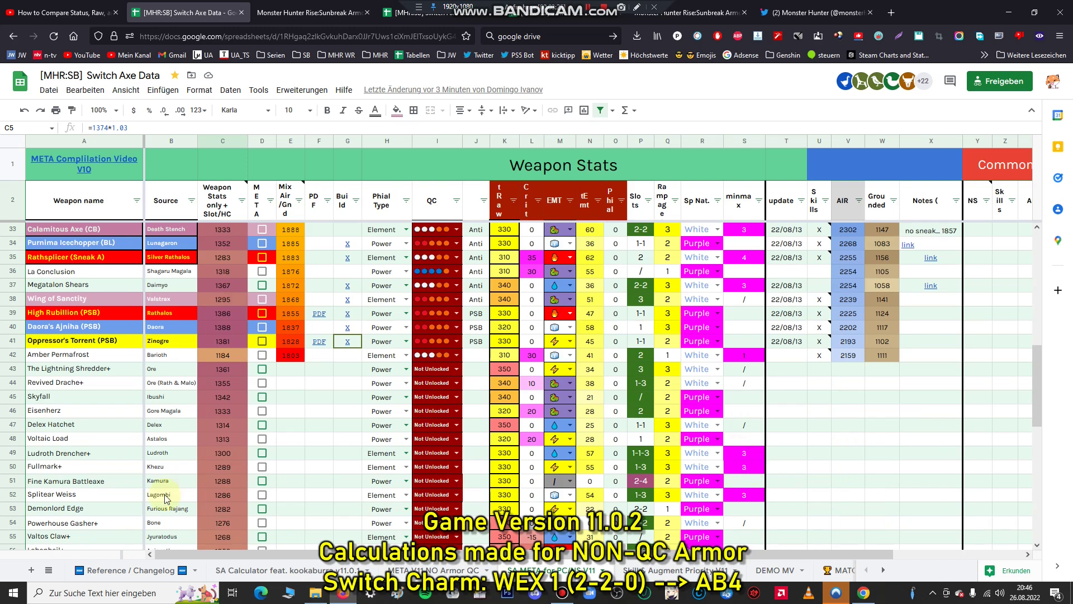
click(13, 494)
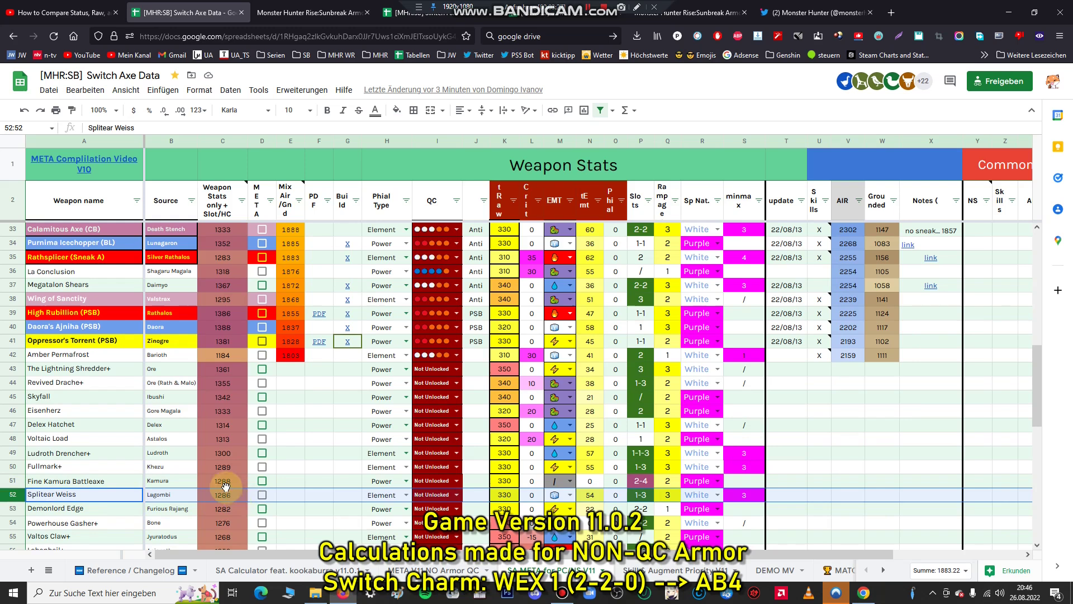
- Compare Splitear Weiss with the META weapons above it and inspect its weapon-stats-only formula
scroll(233, 494, up, 3)
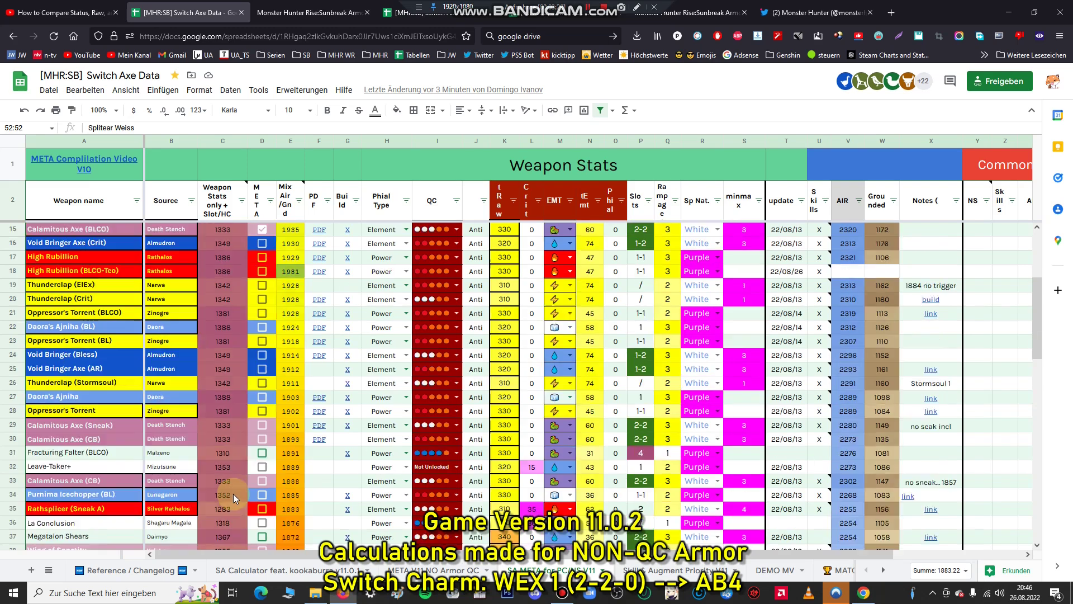
scroll(234, 495, down, 3)
scroll(233, 495, down, 3)
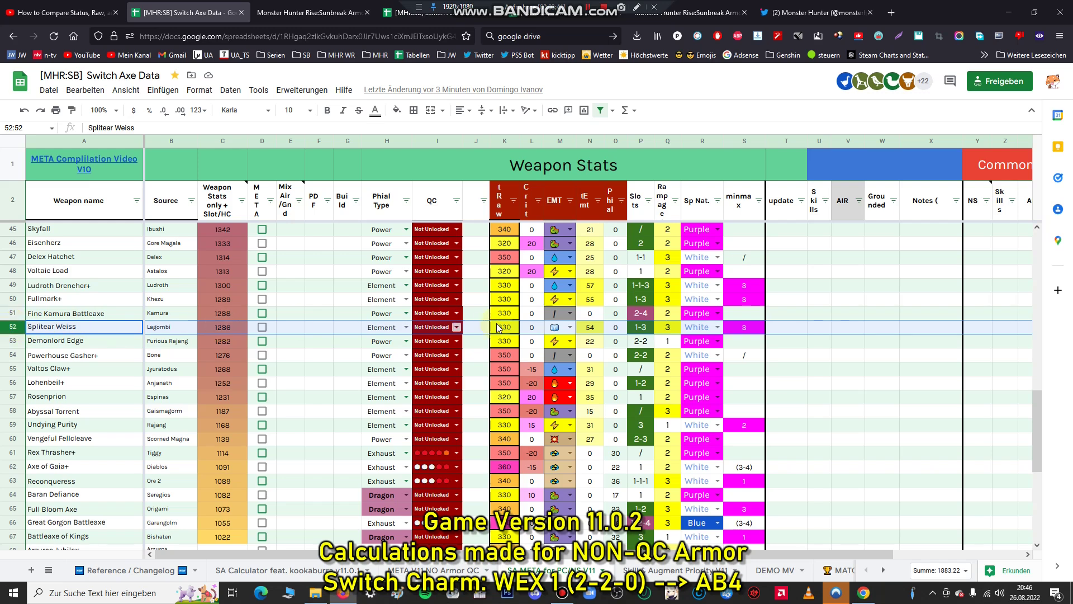
click(223, 327)
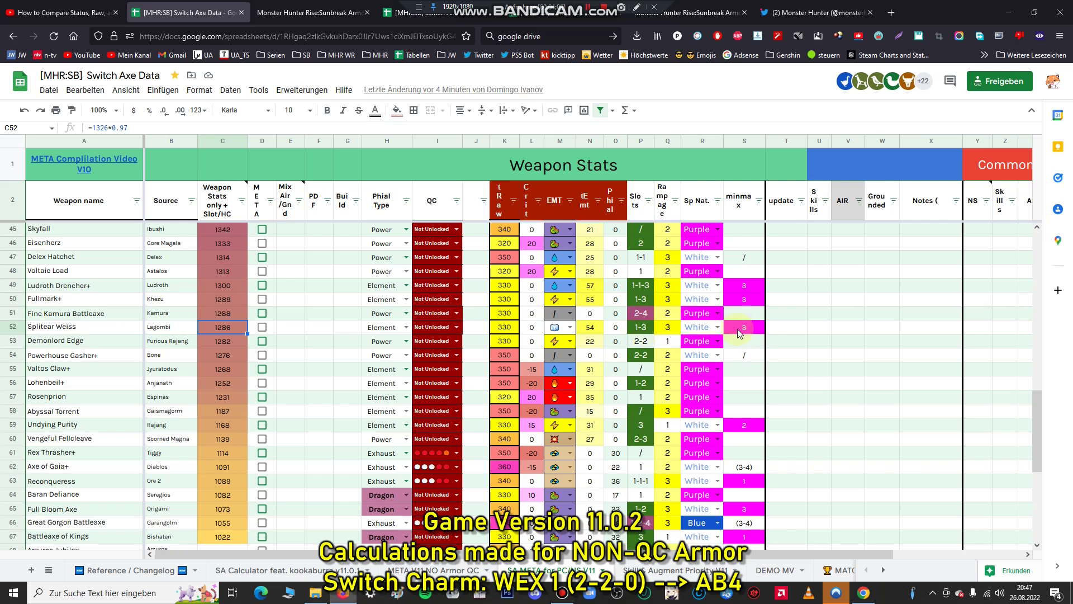
- Go through the weapon-stats-only formulas from Fine Kamura Battleaxe up to The Lightning Shredder+ and highlight the latter's row
click(233, 319)
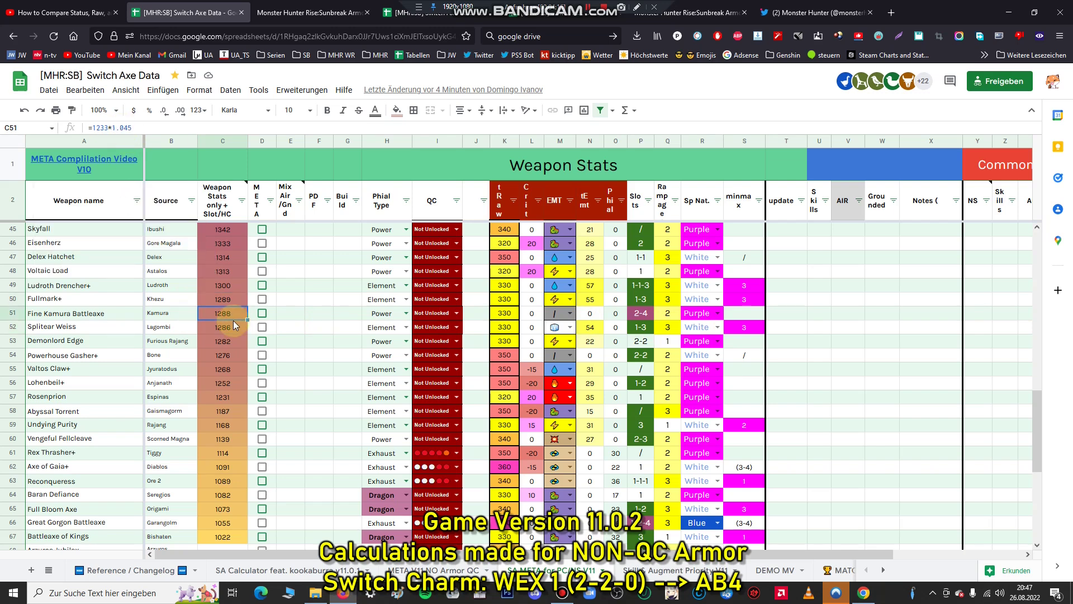
key(Up)
key(Up)
key(Up)
key(Up)
key(Up)
key(Up)
key(Up)
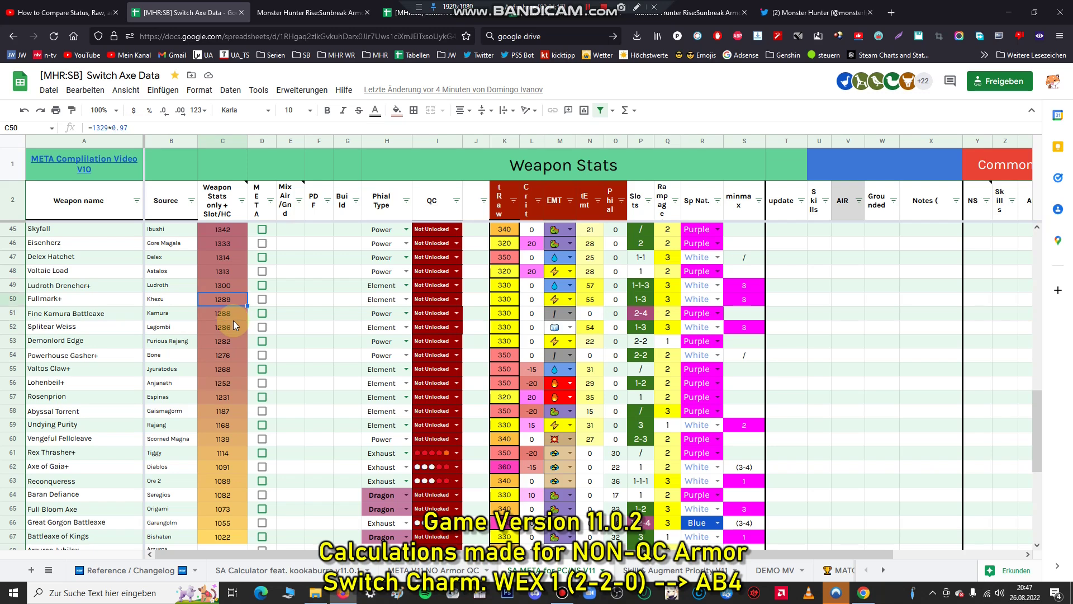
scroll(233, 320, up, 1)
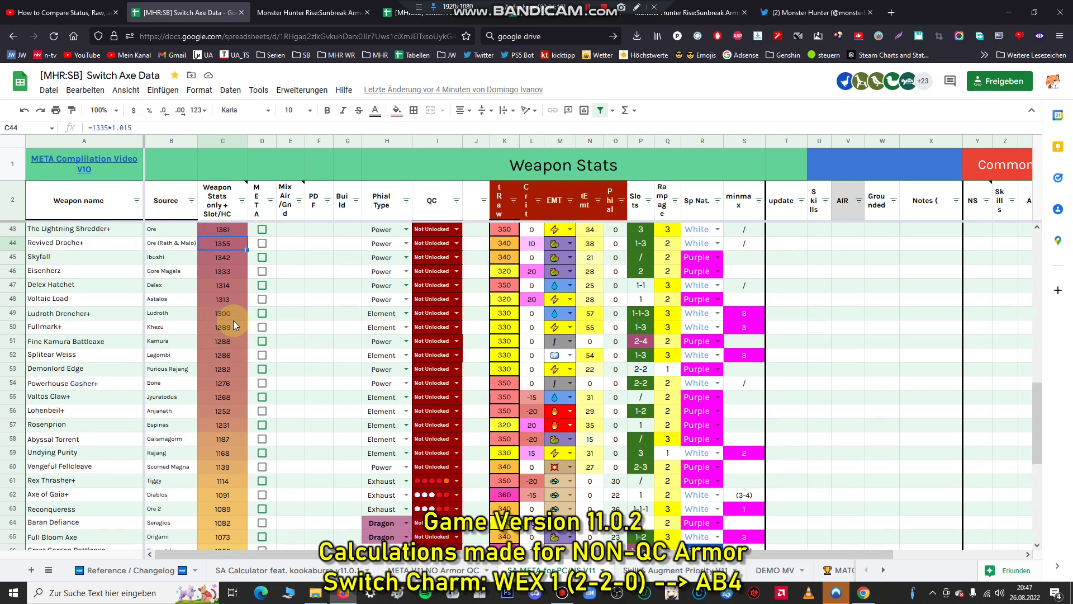
key(Up)
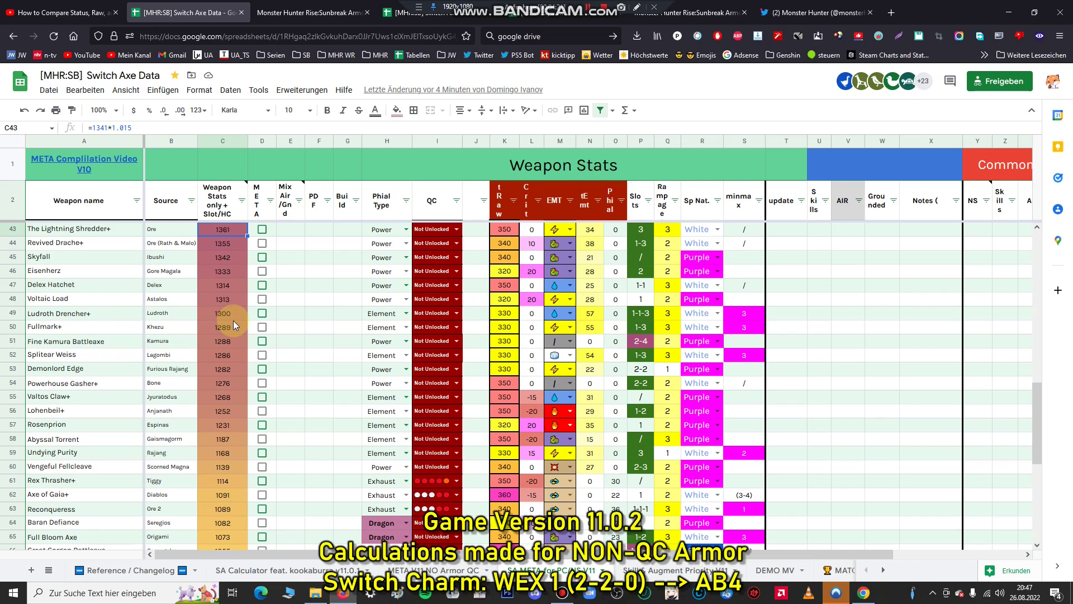
click(12, 229)
scroll(217, 261, up, 3)
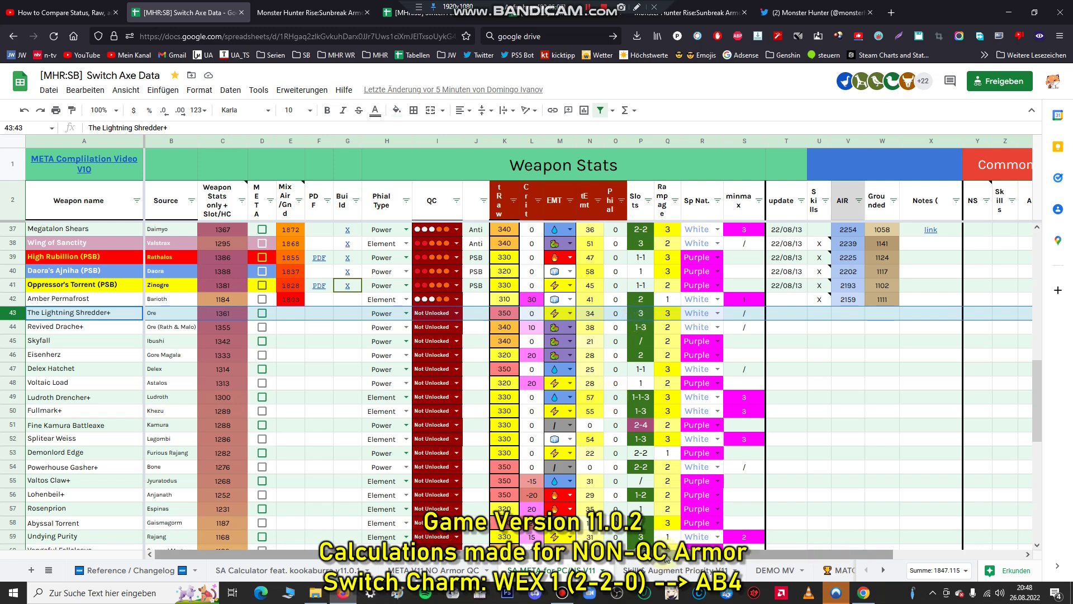
- Open the Skill & Augment Priority V11 sheet and examine its augment, rampage deco and skill priority tables
click(696, 570)
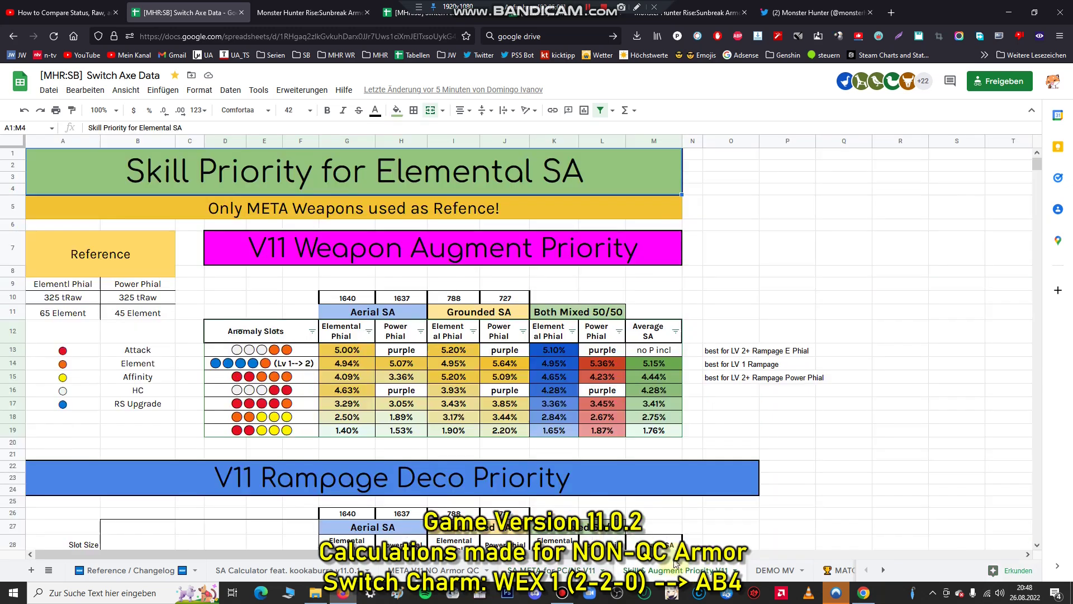
scroll(517, 426, down, 6)
scroll(515, 425, down, 10)
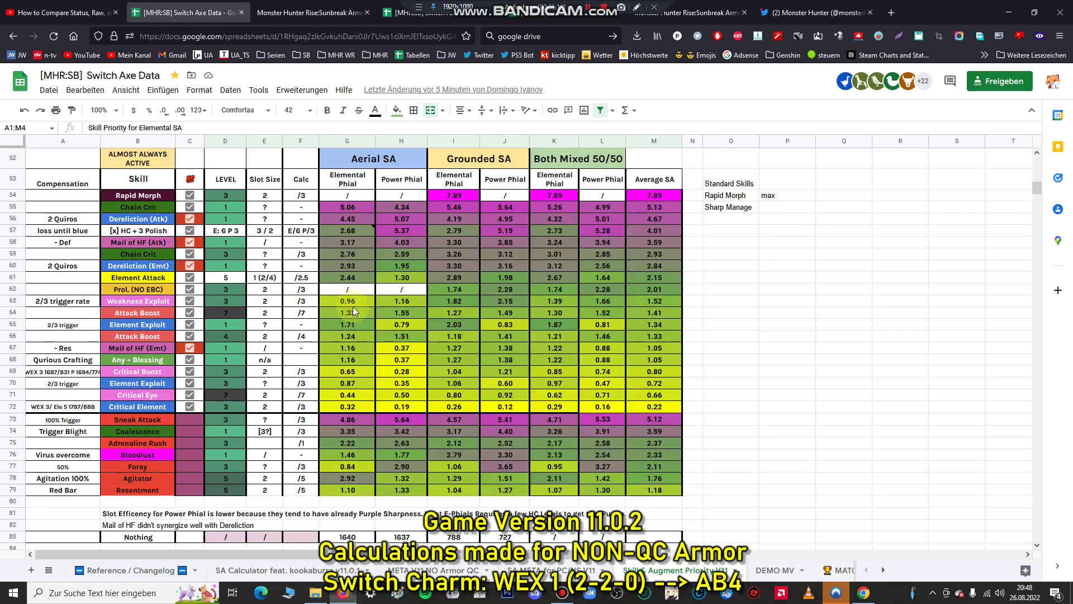
- Highlight skill rows 61 to 66, and check The Lightning Shredder+'s weapon-stats-only formula and Revived Drache+'s slots in the SA META for PC/NS V11 sheet
drag(14, 277, 20, 337)
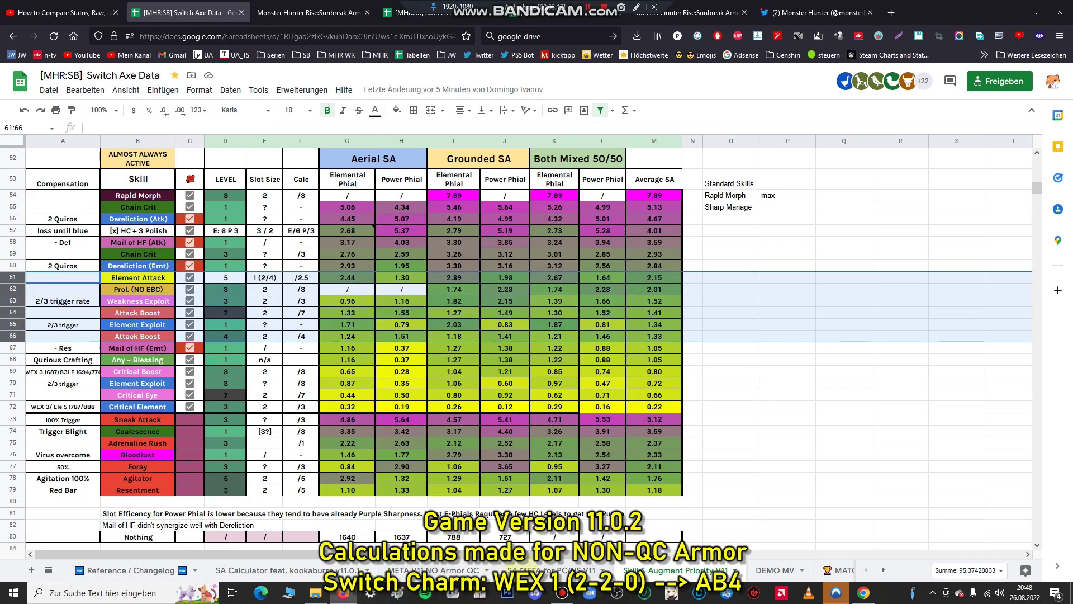
click(550, 570)
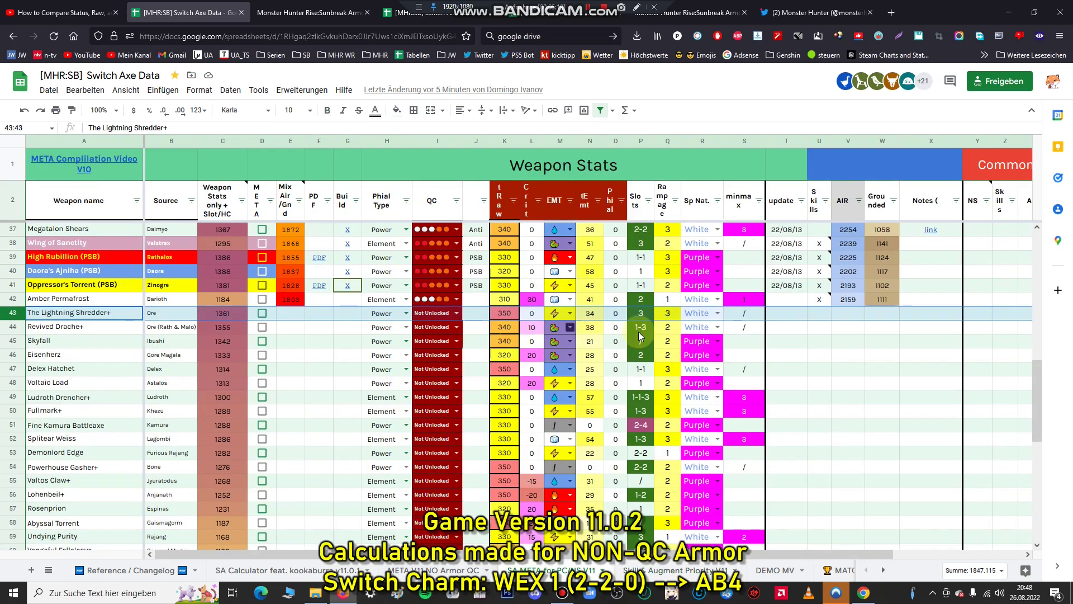
click(228, 317)
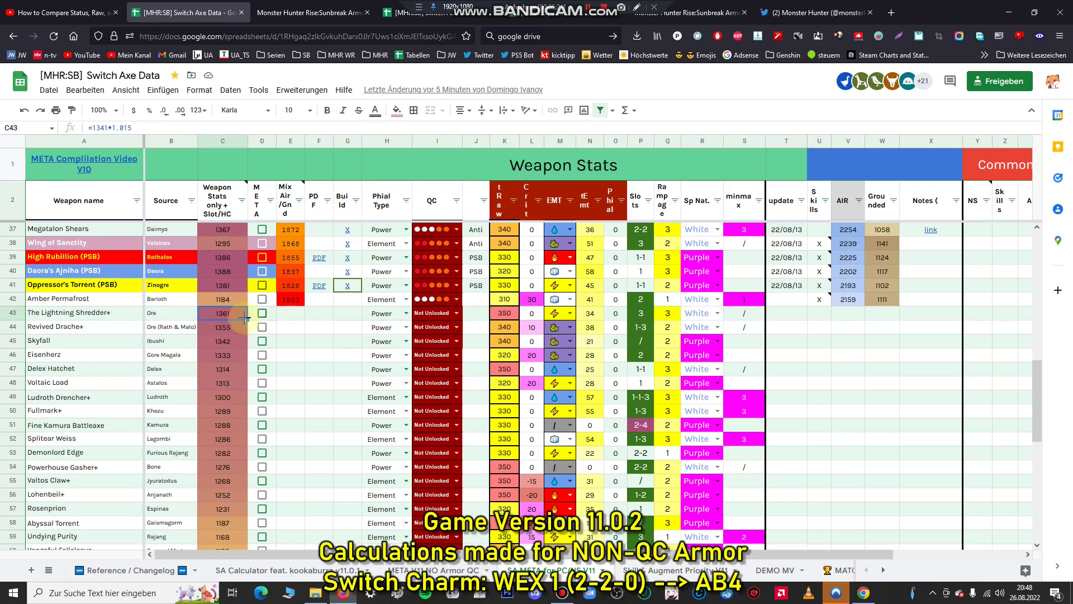
click(125, 128)
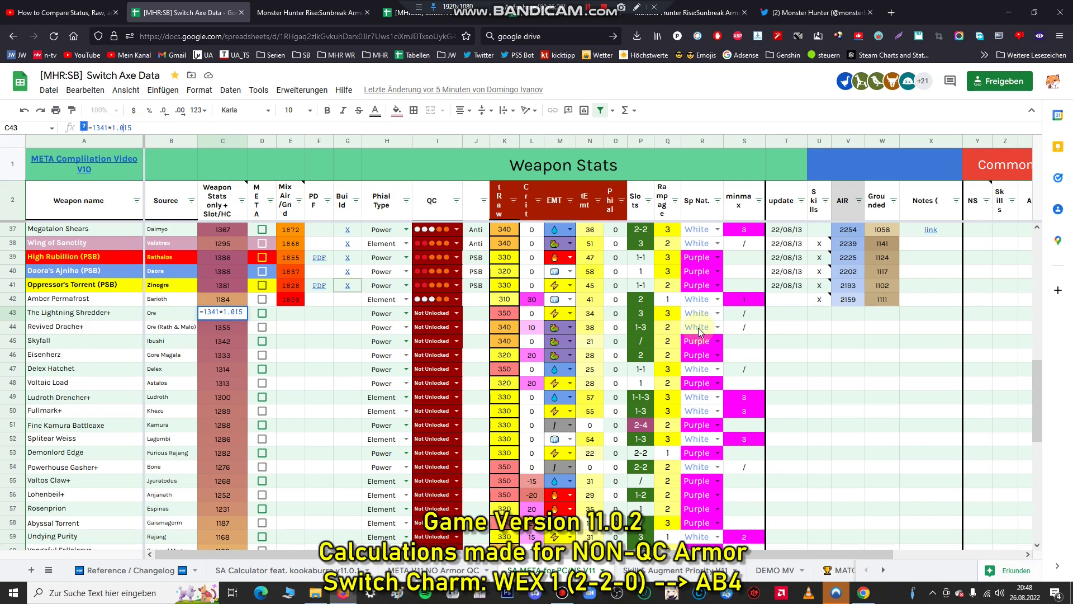
click(646, 329)
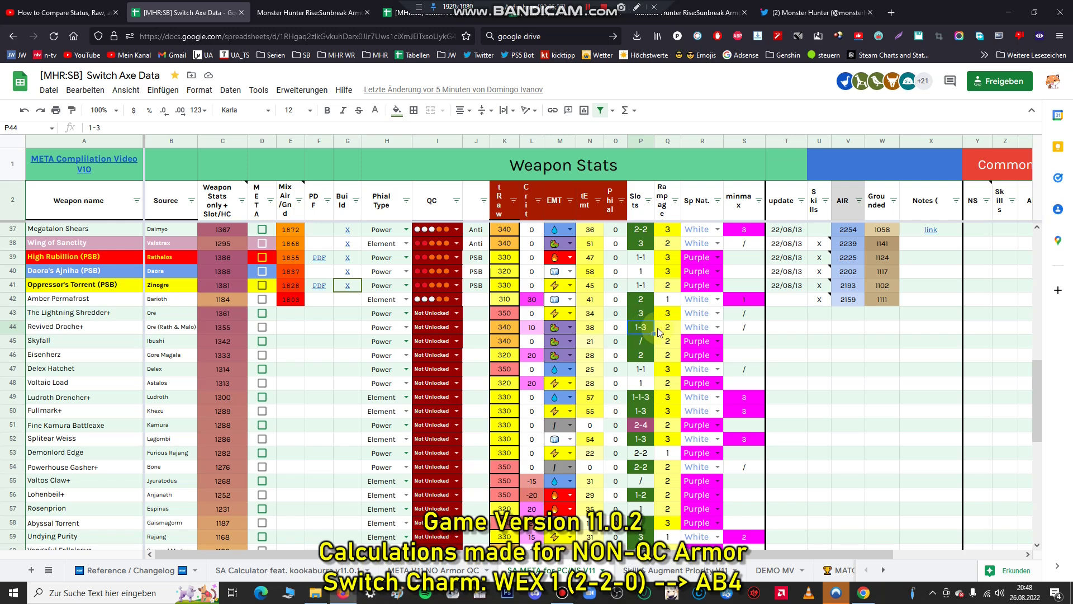
- Sort the weapon table by the weapon-stats-only column in descending order
drag(1040, 365, 1038, 246)
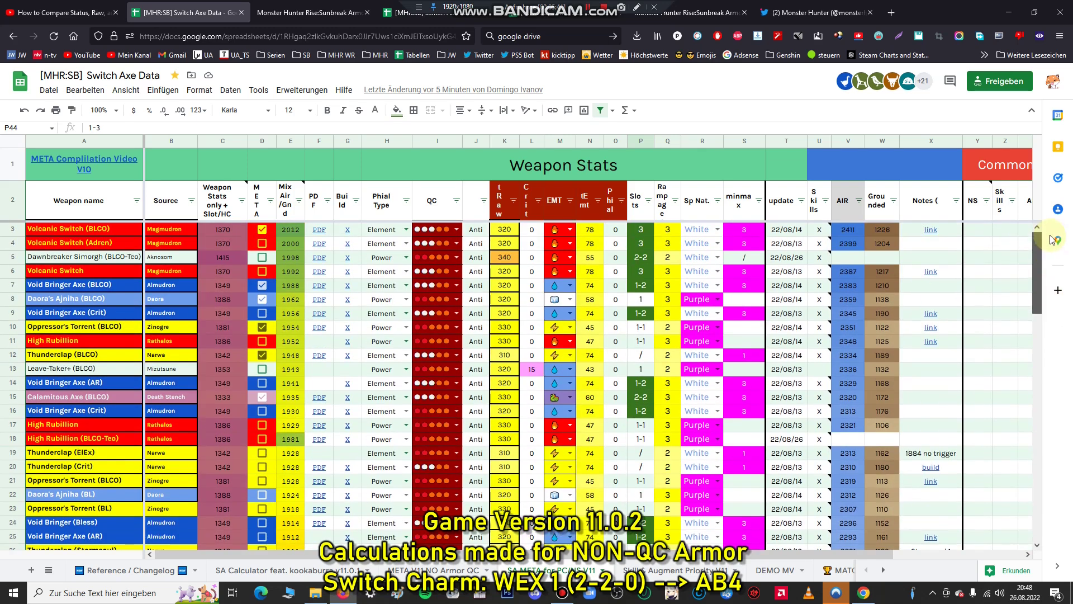
mouse_move(941, 330)
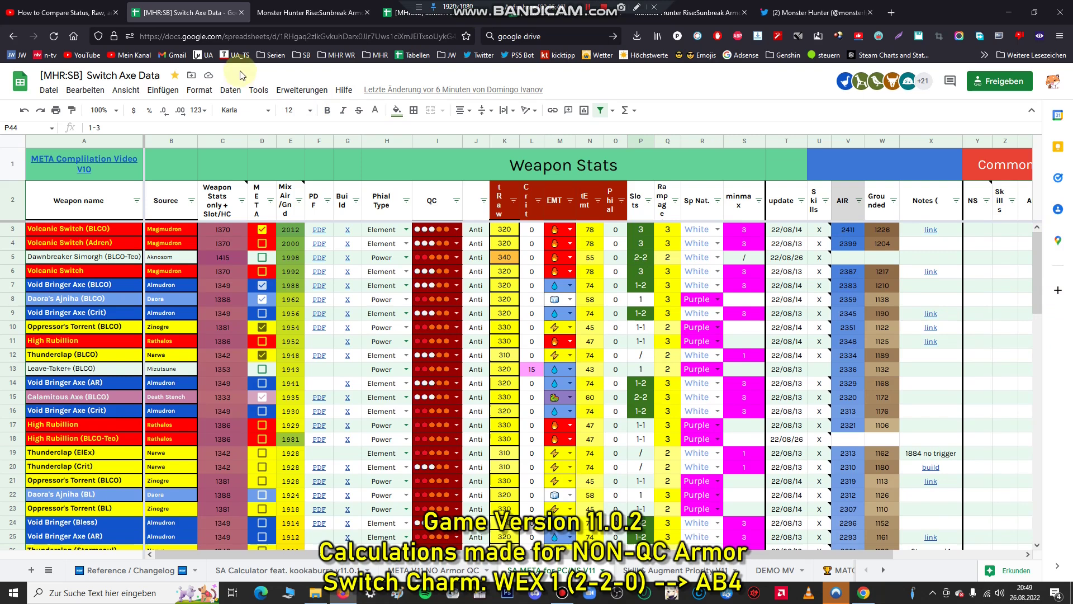
click(293, 12)
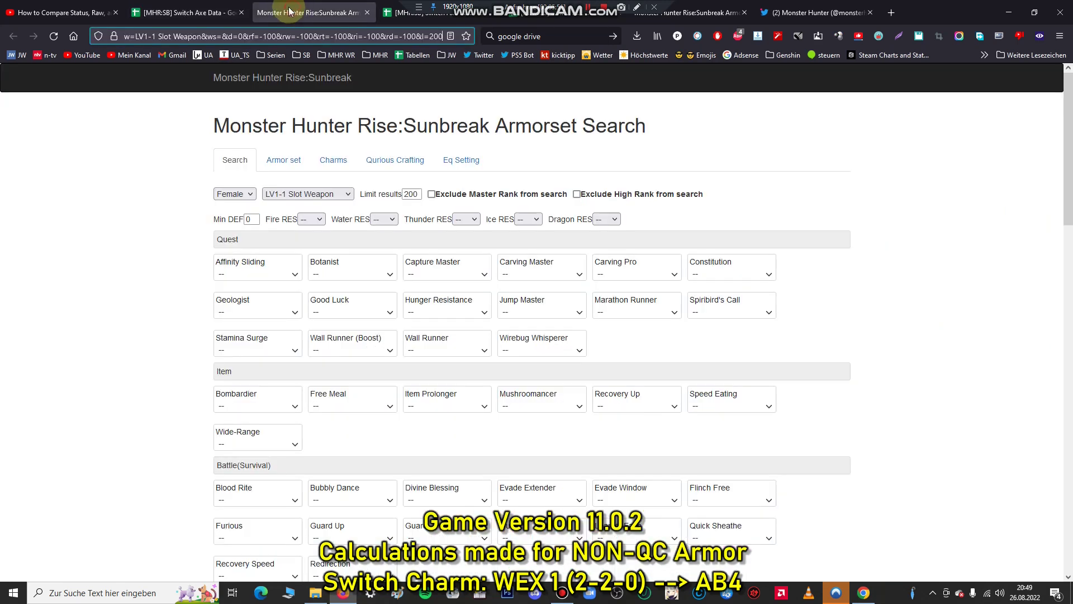
click(109, 11)
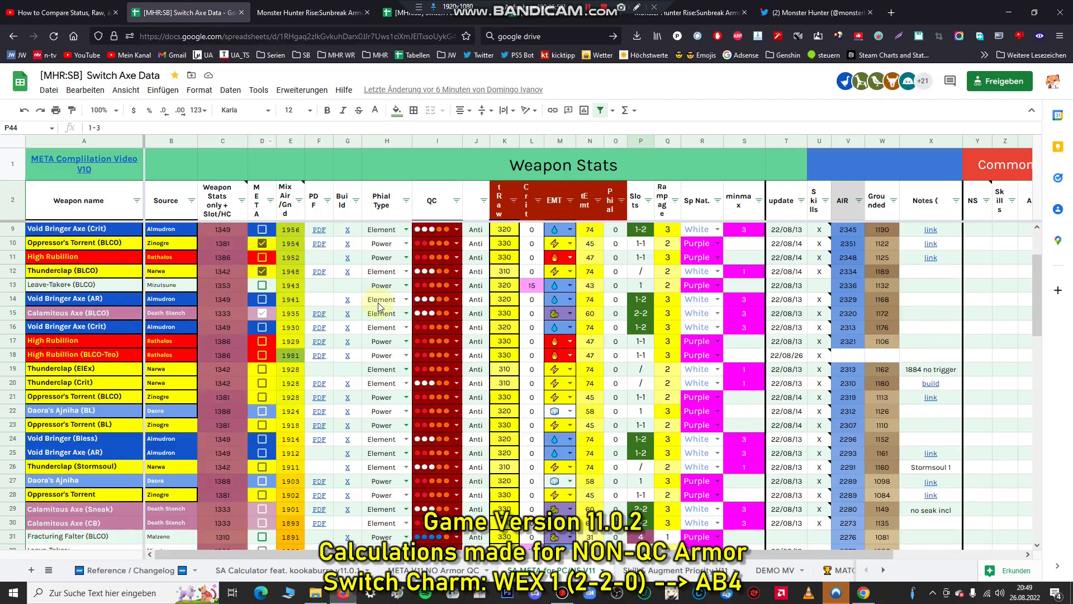
click(242, 201)
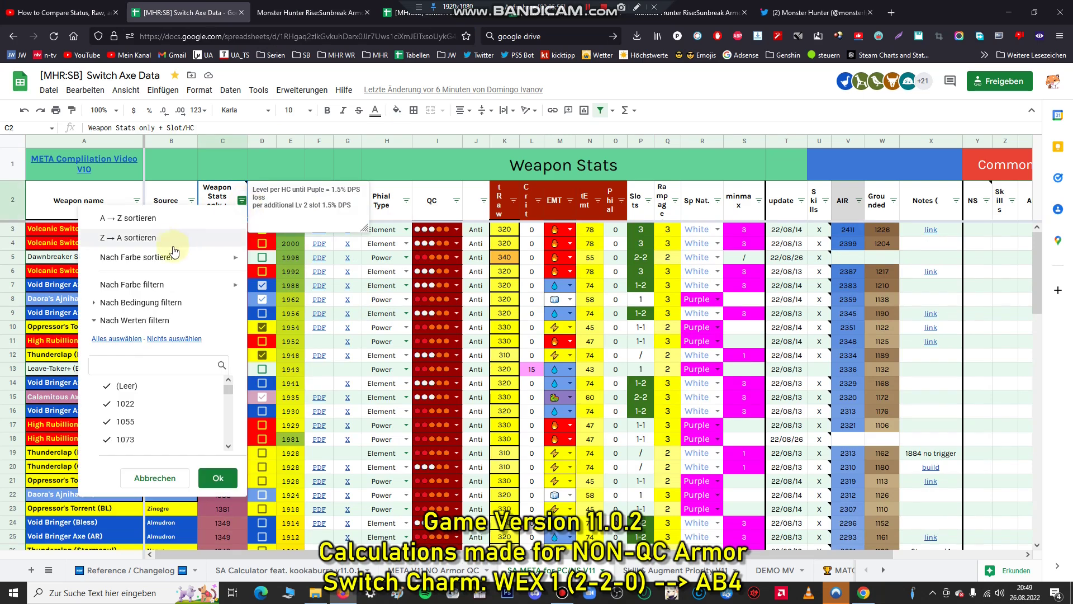
click(172, 241)
- Highlight the Dawnbreaker Simorgh (BLCO-Teo) row and check its source and weapon-stats-only formula
click(221, 231)
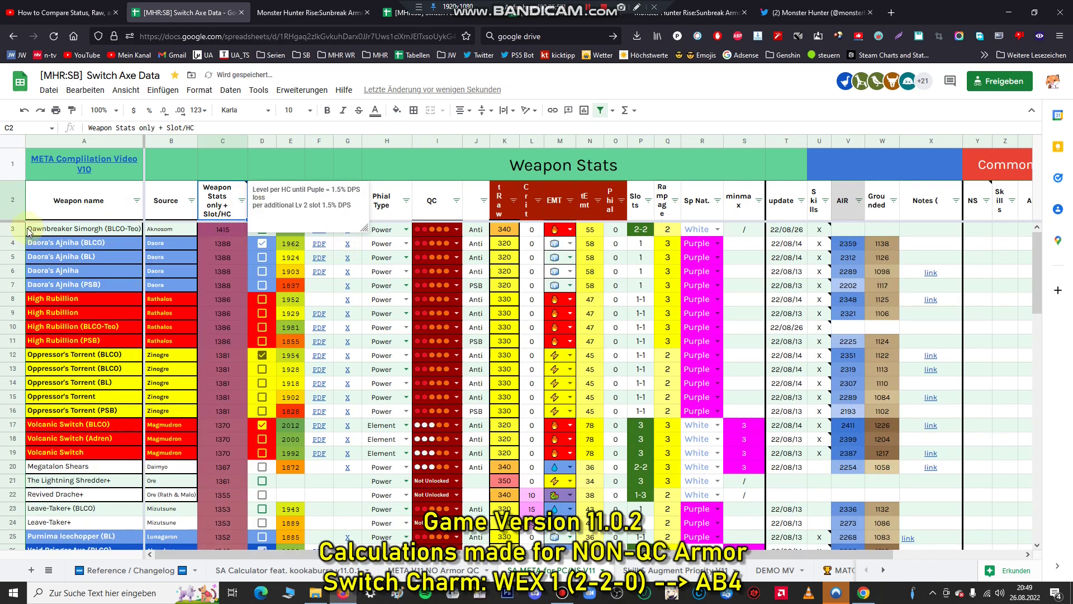
key(shift+space)
scroll(204, 269, down, 5)
scroll(204, 269, up, 5)
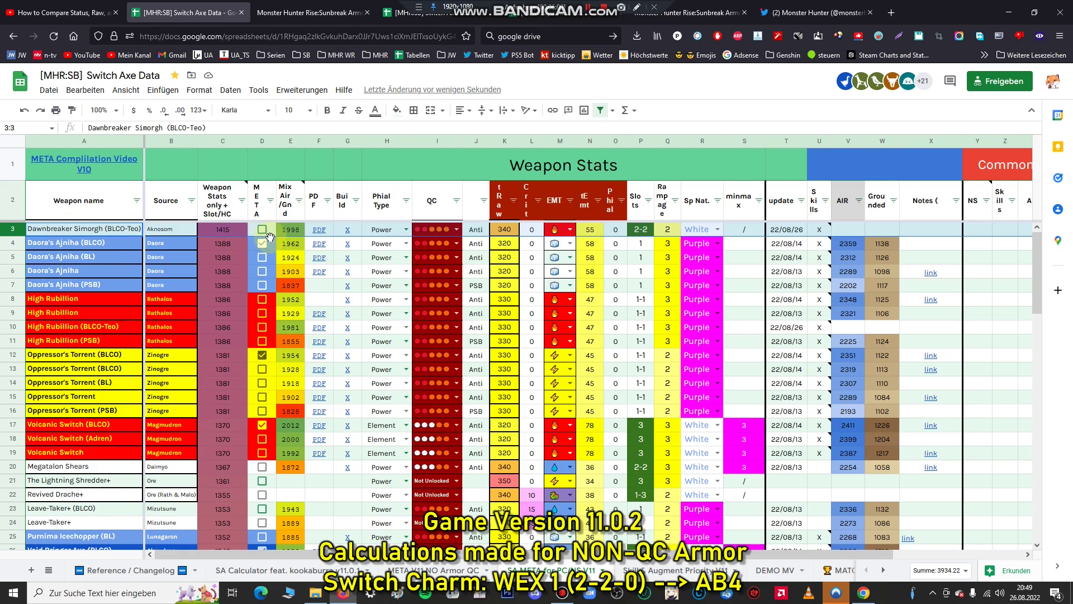
click(163, 233)
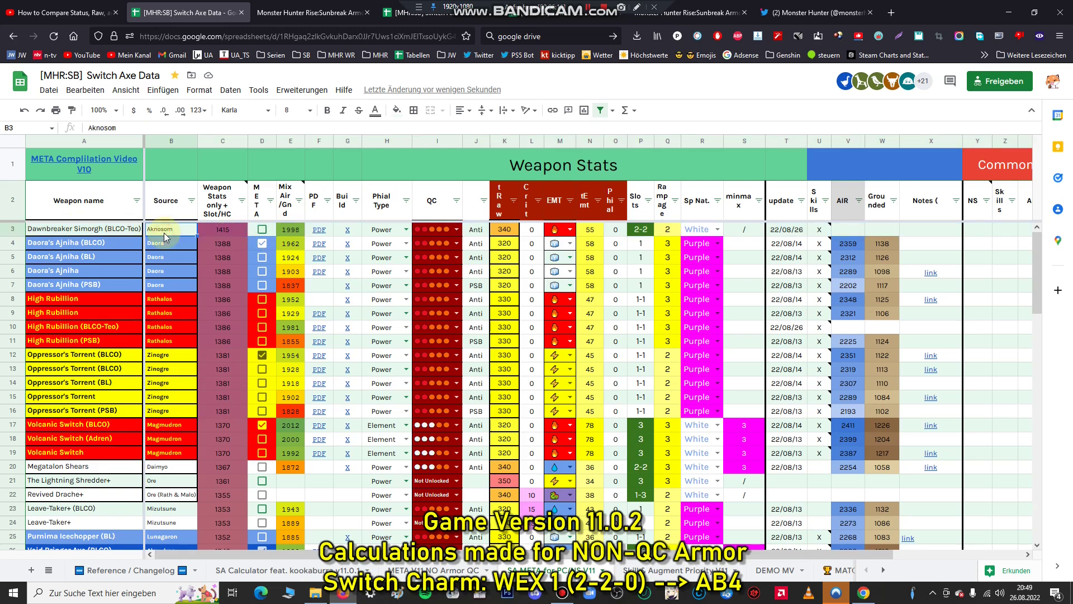
click(228, 231)
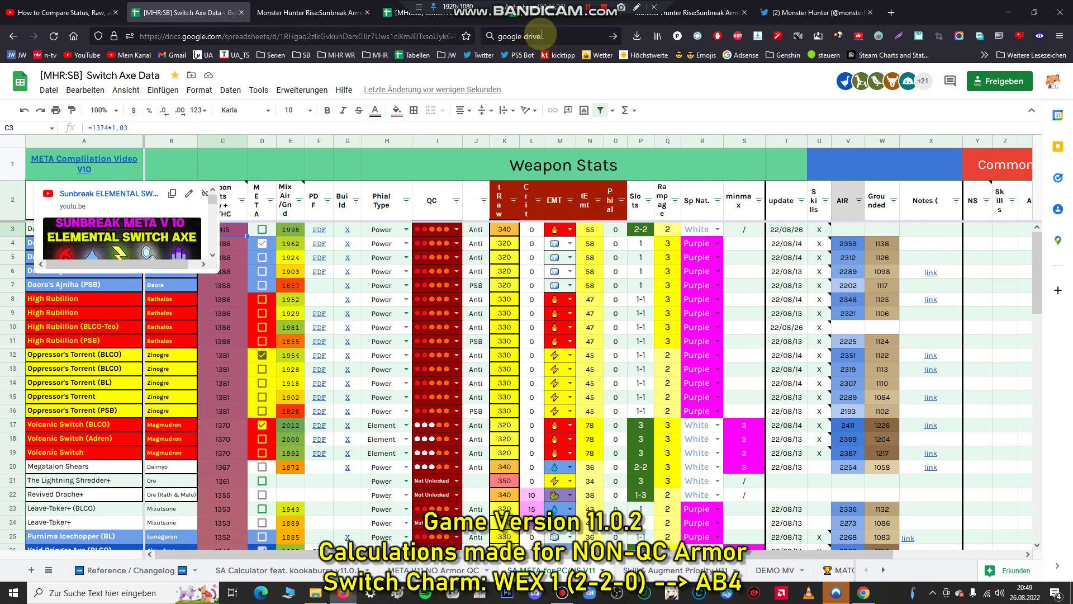
- Compare the Daora's Ajniha weapon-stats-only entries with Dawnbreaker Simorgh's and mark the base value in the latter's formula
key(Down)
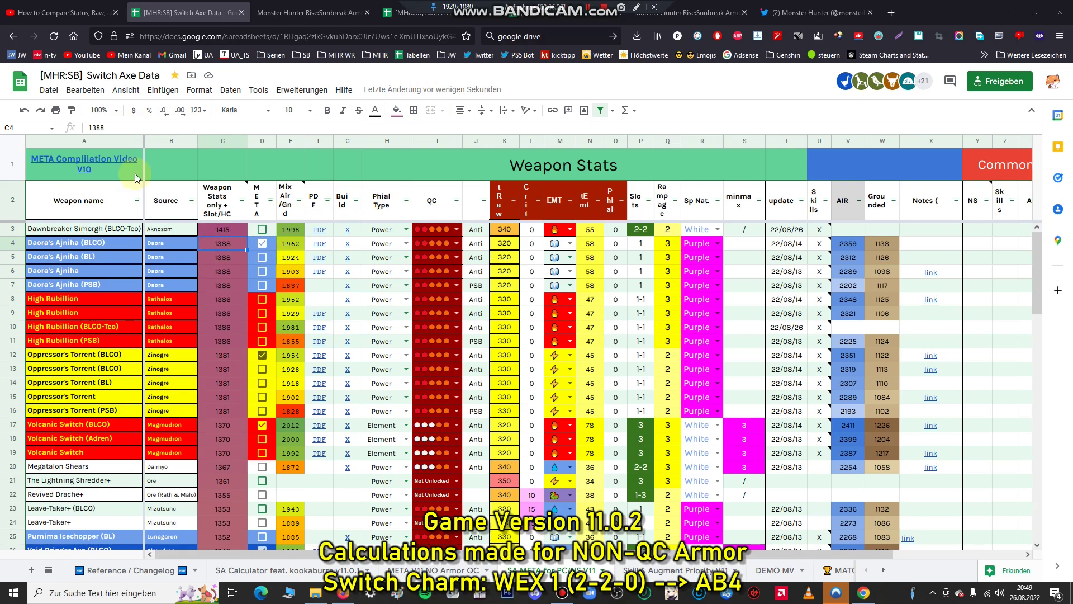
click(223, 257)
click(226, 272)
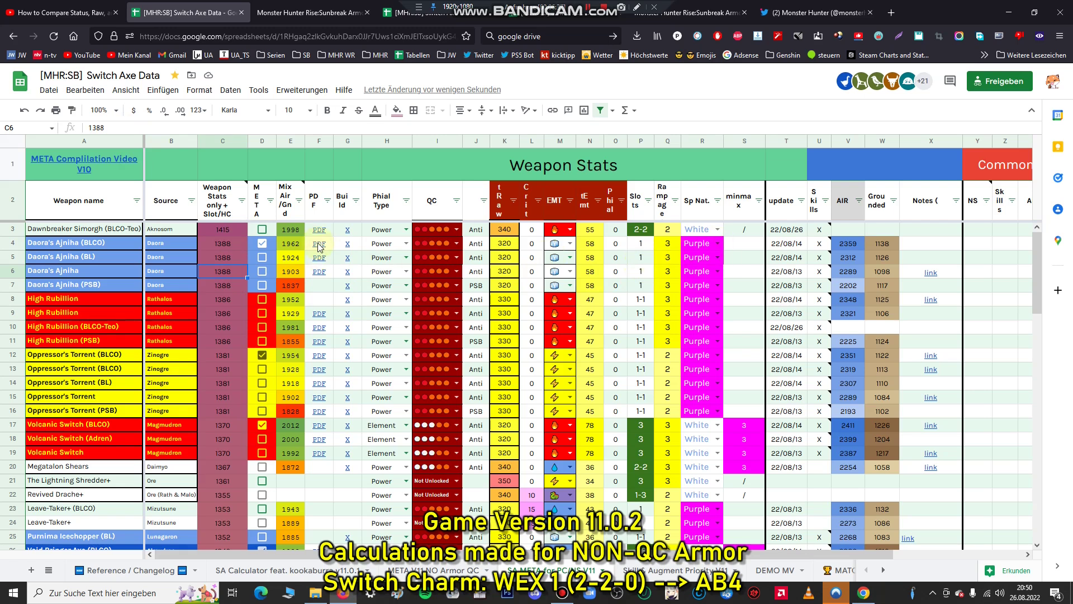
click(229, 243)
click(230, 230)
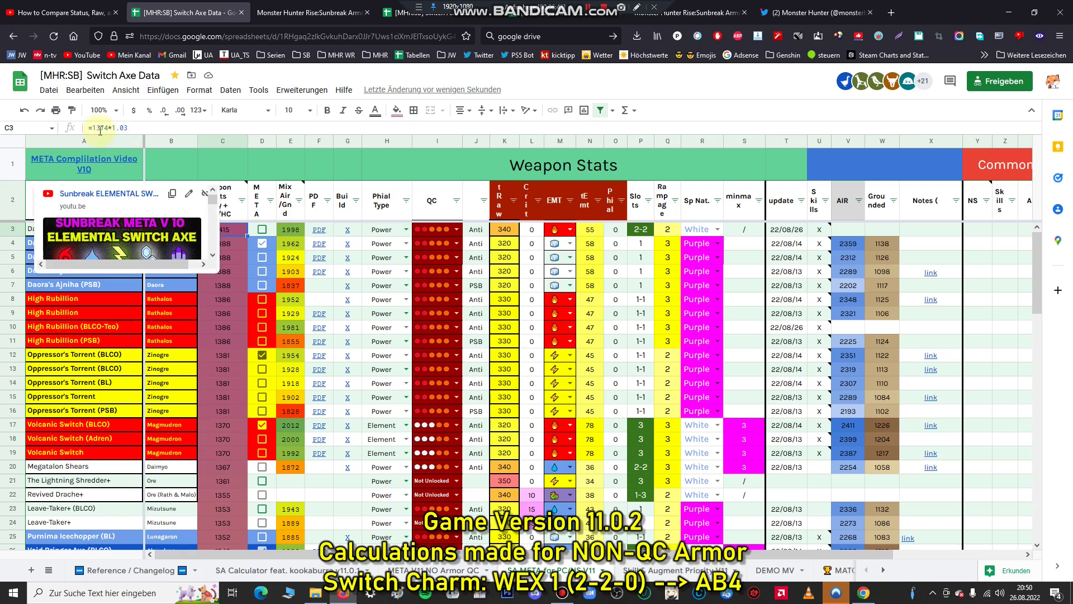
drag(109, 128, 92, 129)
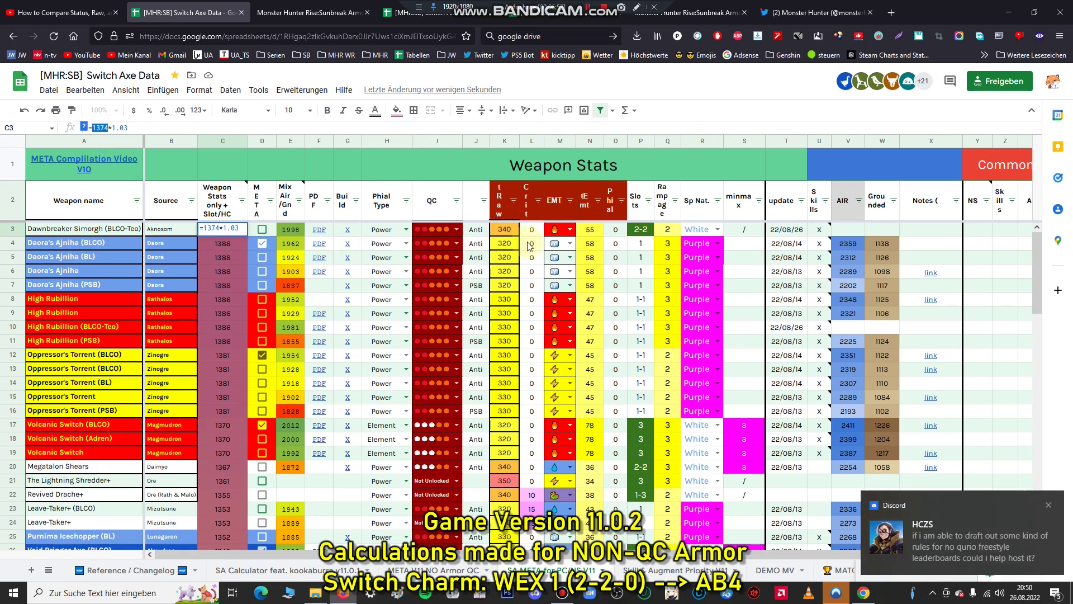
- Examine Dawnbreaker Simorgh's element value, decoration slots and rampage slot, and highlight its whole row
click(13, 230)
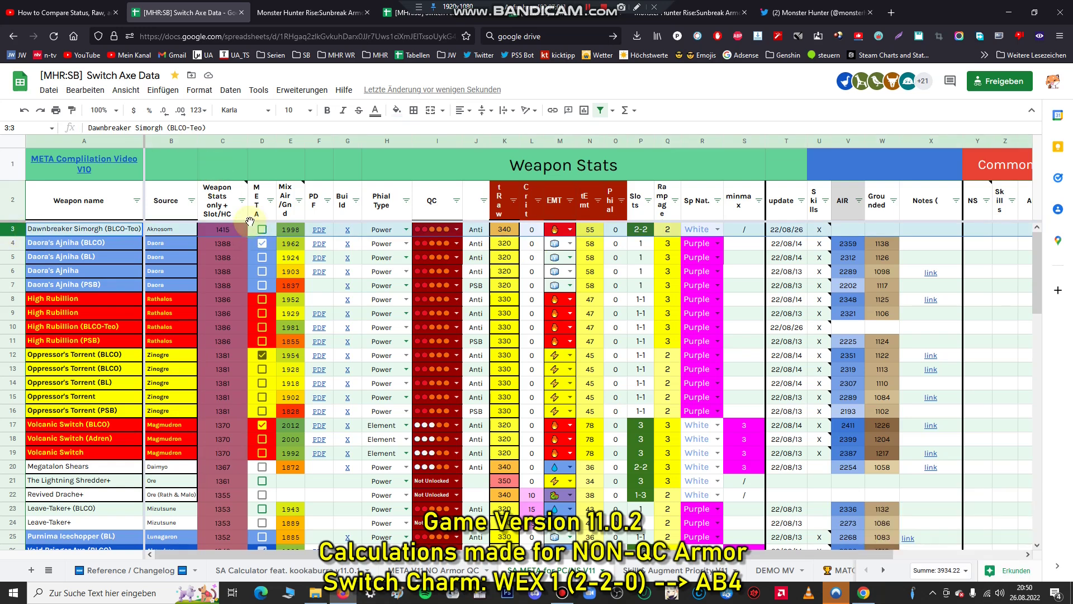
click(225, 230)
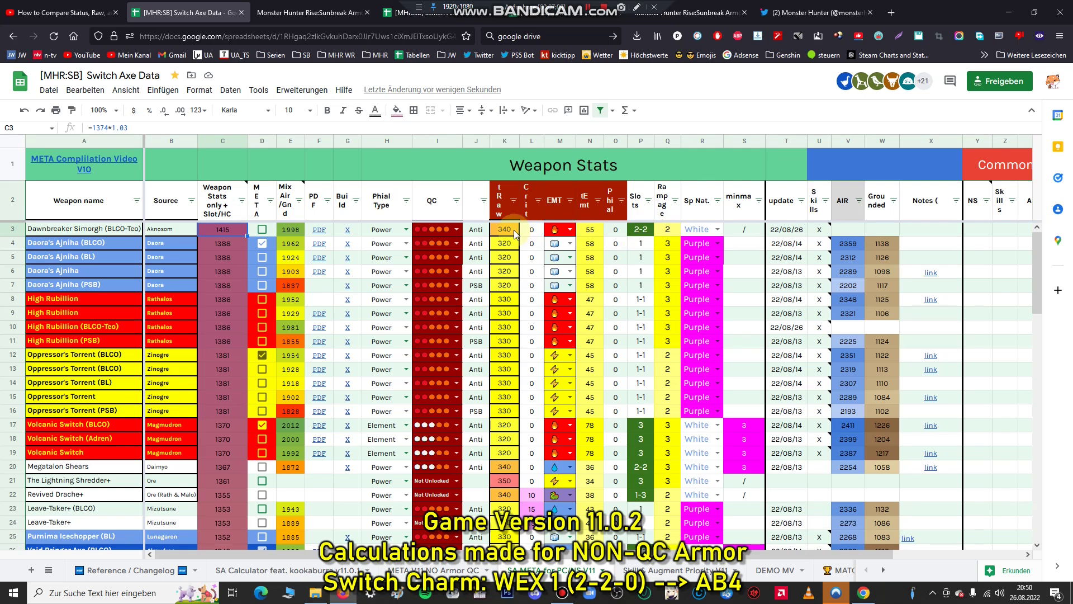
click(593, 233)
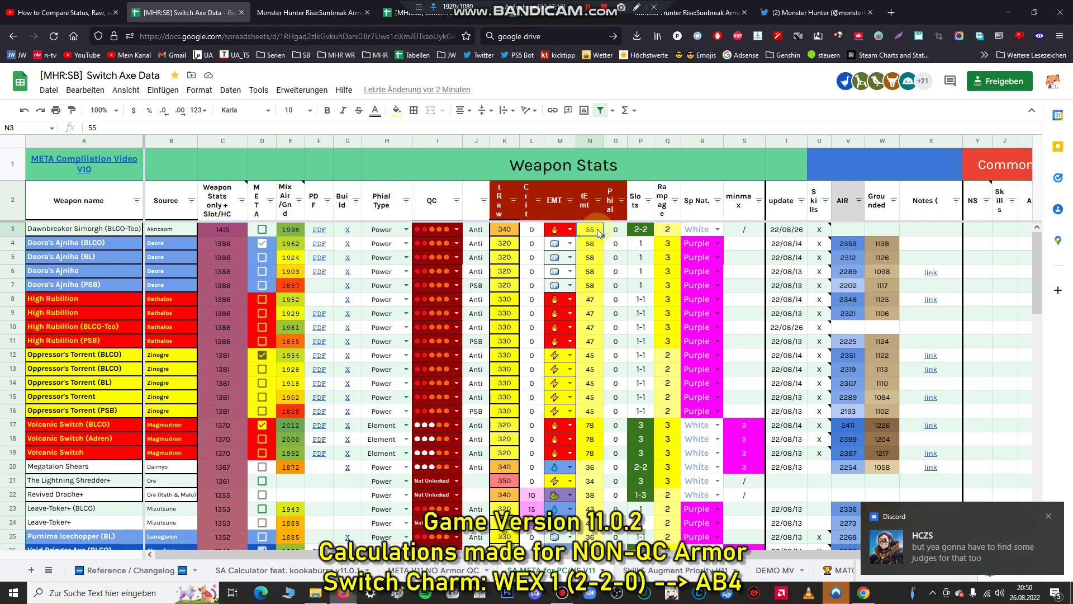
click(646, 232)
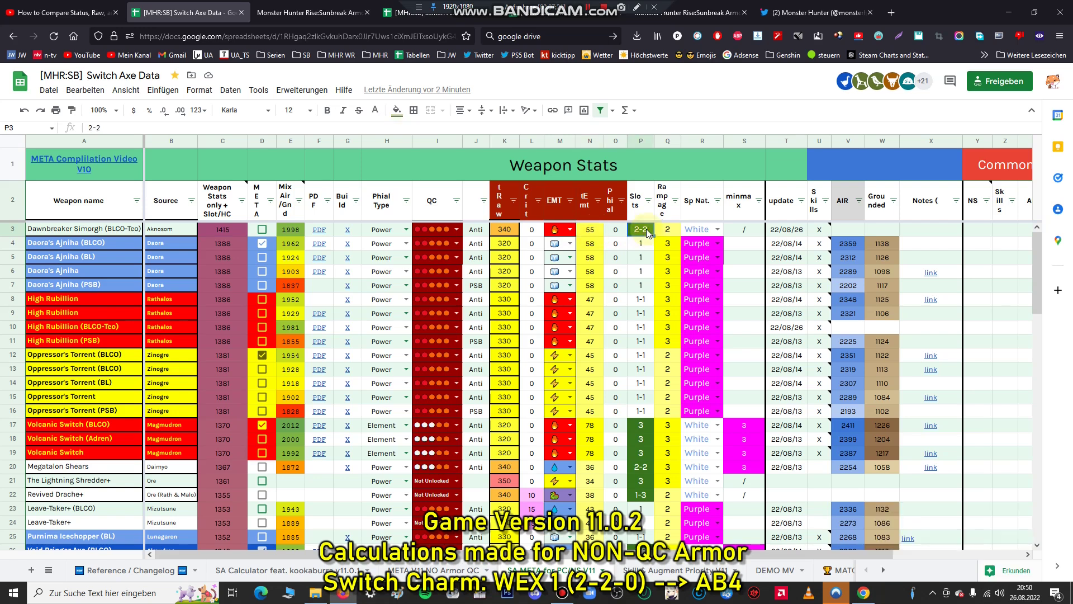
click(674, 235)
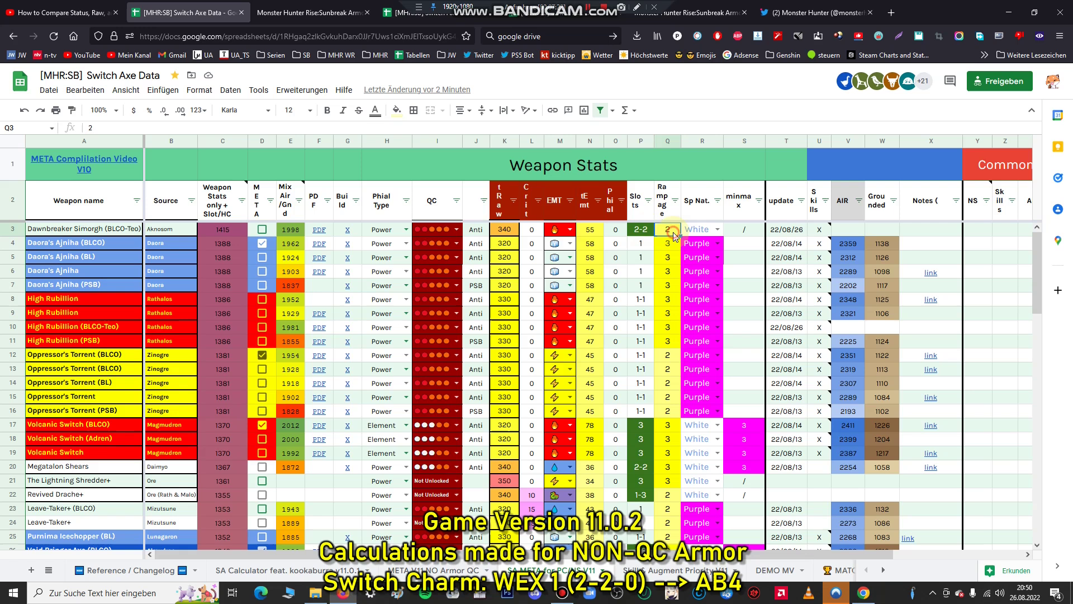
click(644, 238)
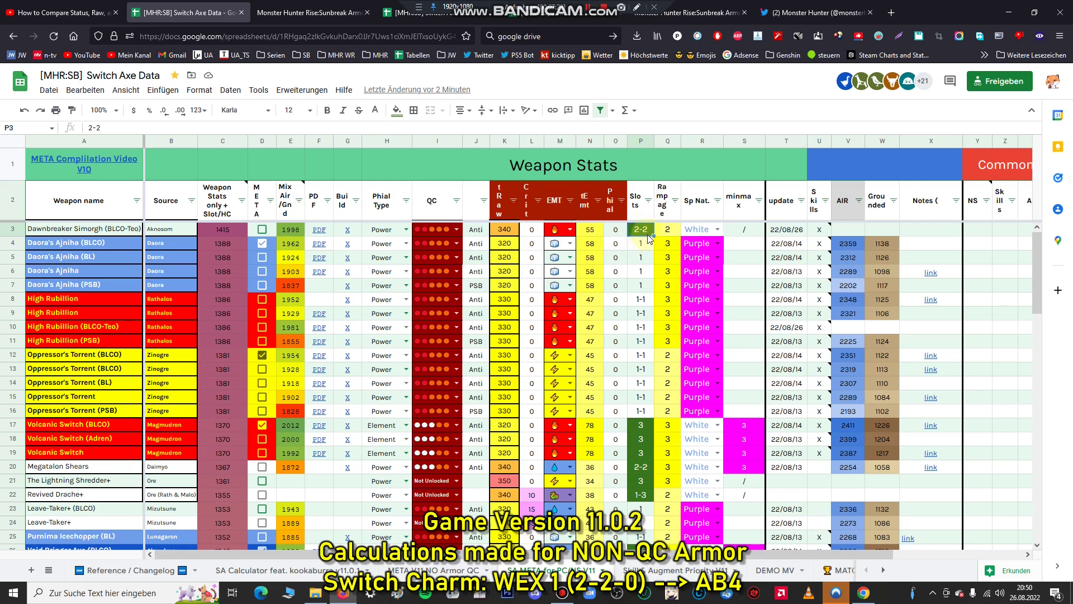
click(640, 231)
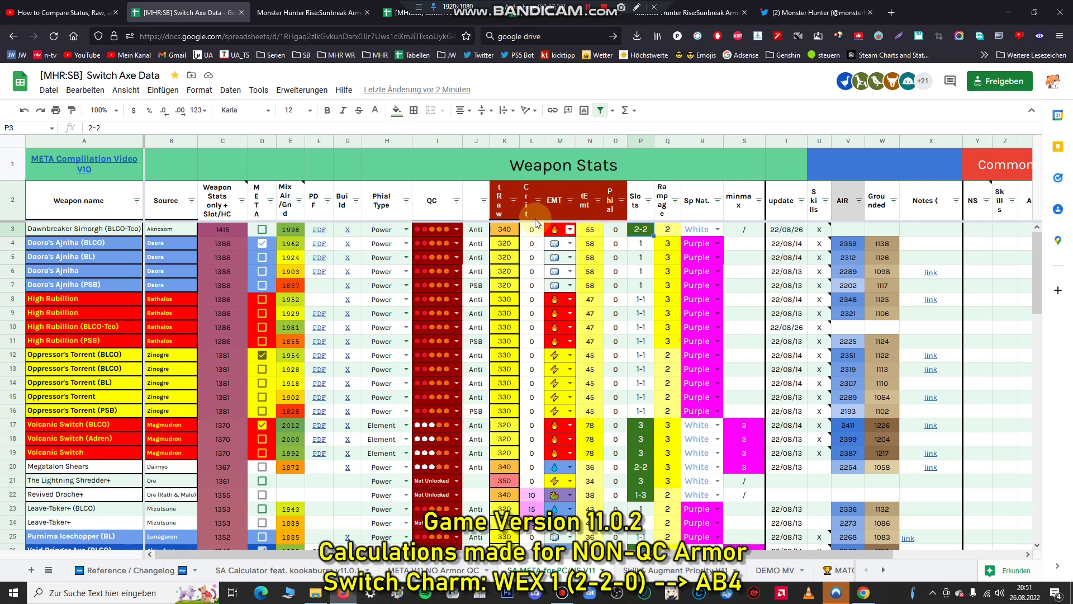
click(12, 229)
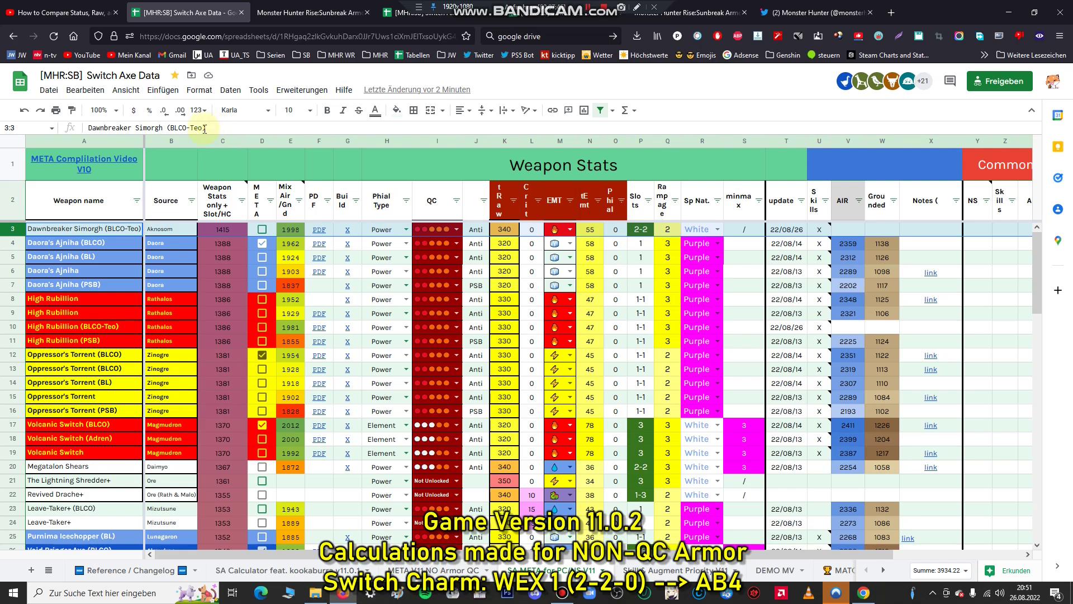
- Compare Dawnbreaker Simorgh's weapon-stats-only rating with Daora's Ajniha and High Rubillion, and highlight the first High Rubillion row
click(223, 229)
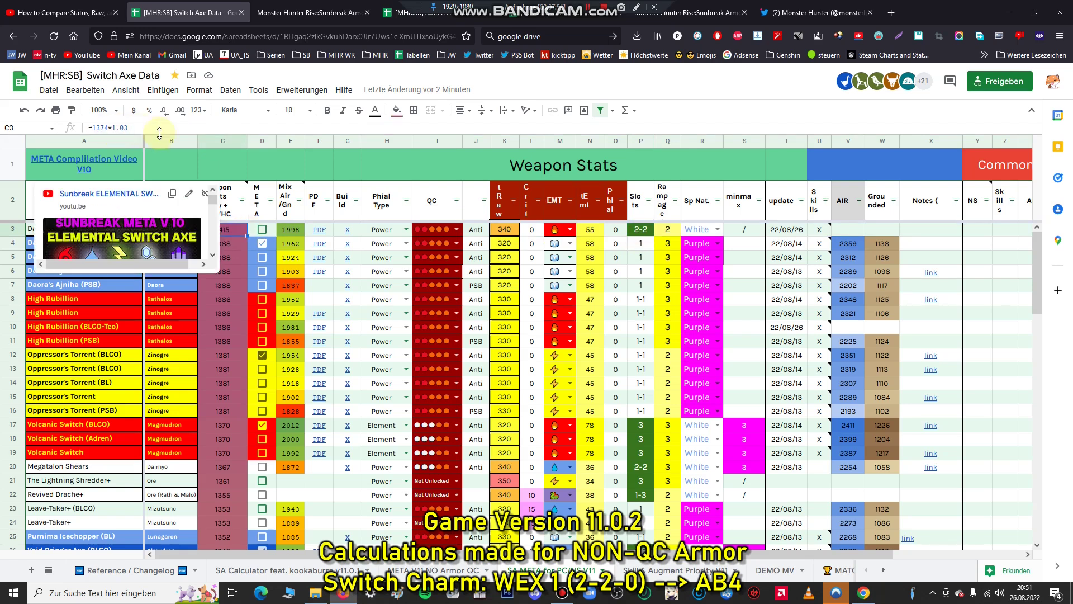
click(237, 257)
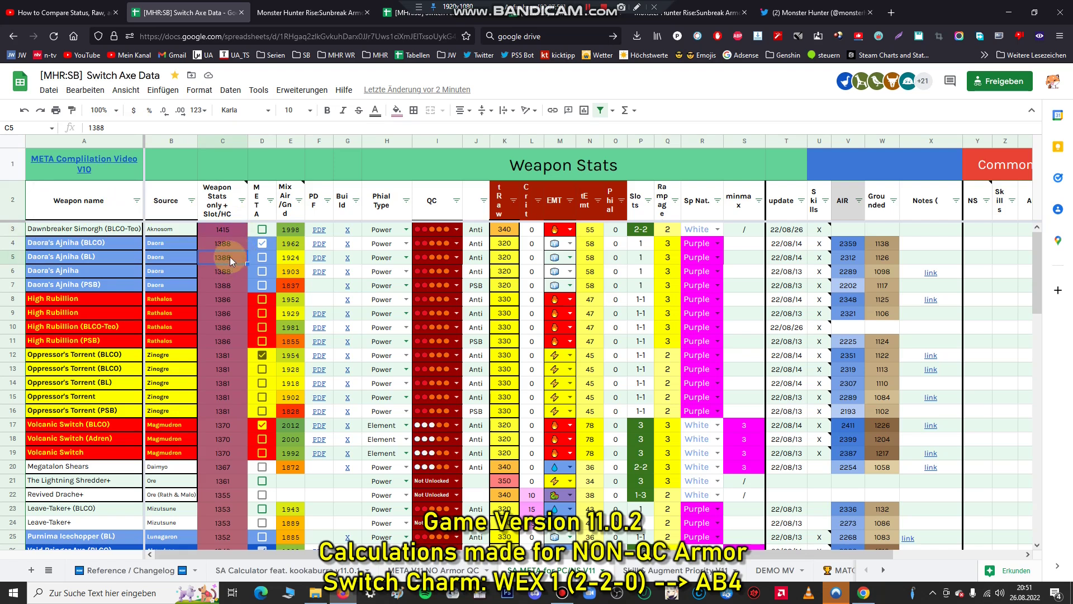
click(223, 231)
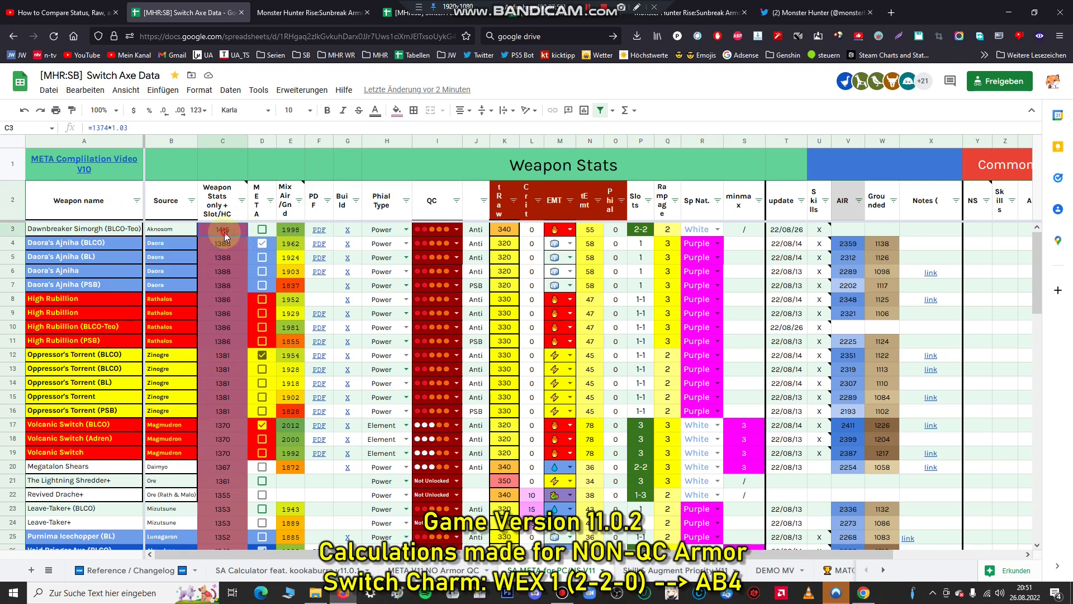
click(233, 312)
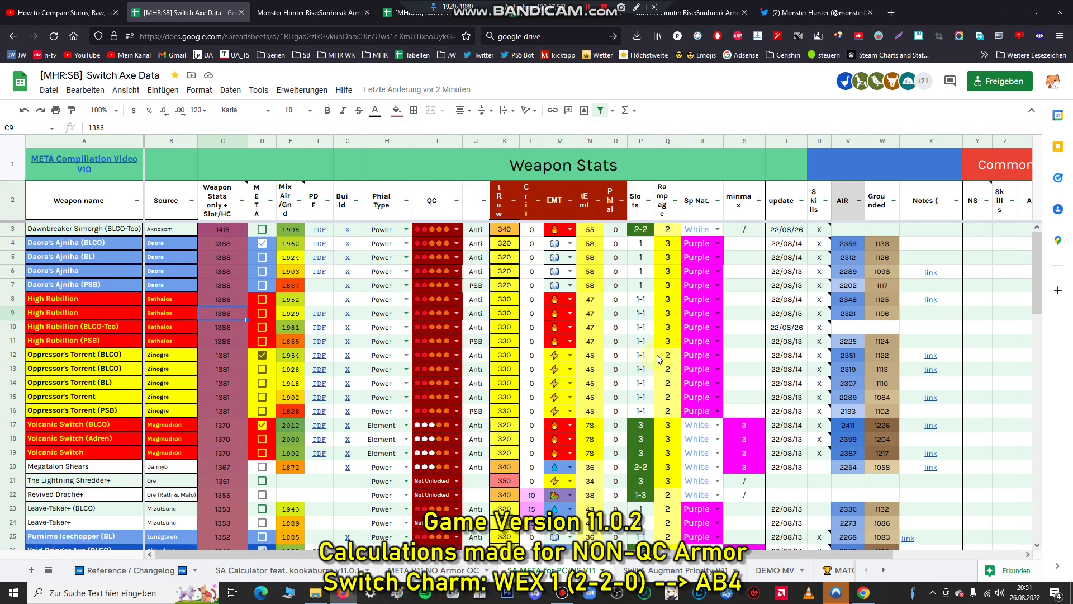
click(643, 328)
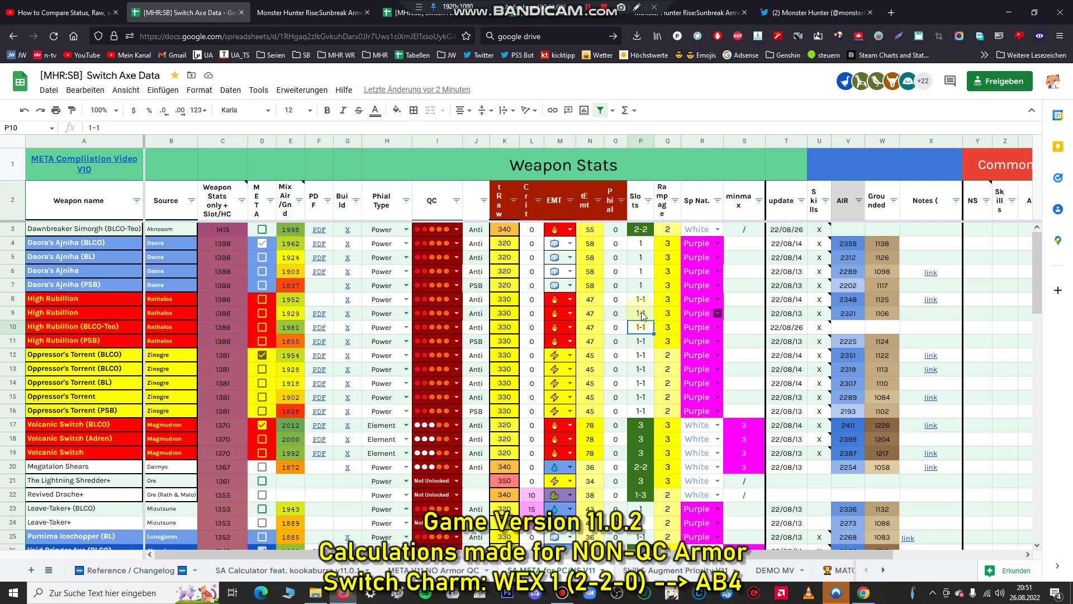
click(16, 300)
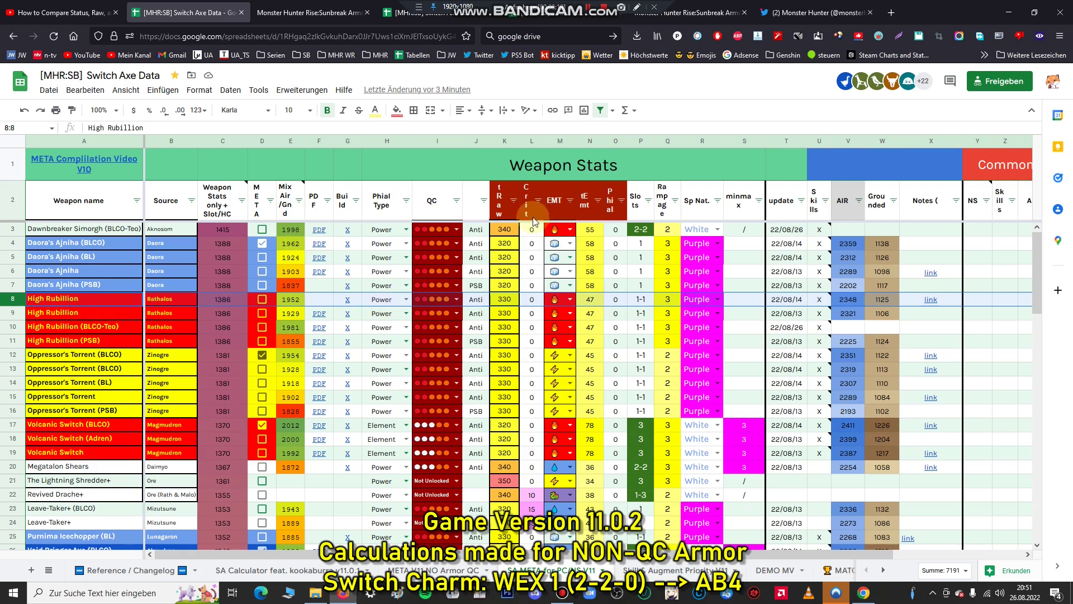
- Filter the EMT column to fire weapons only and highlight the Dawnbreaker Simorgh (BLCO-Teo) row
click(569, 200)
scroll(475, 411, down, 4)
click(454, 415)
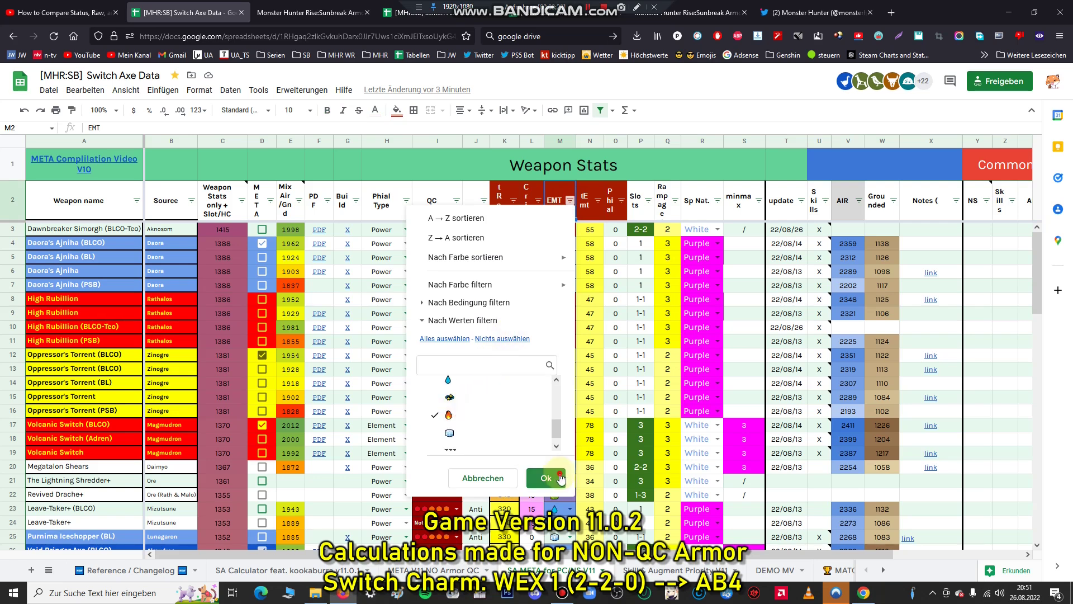
click(546, 477)
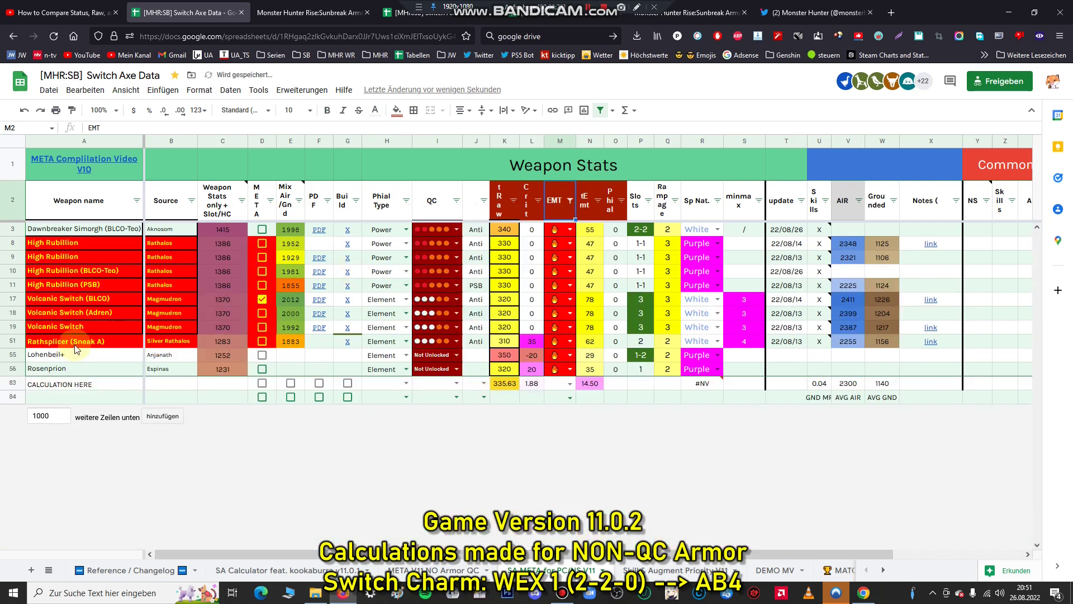
click(14, 232)
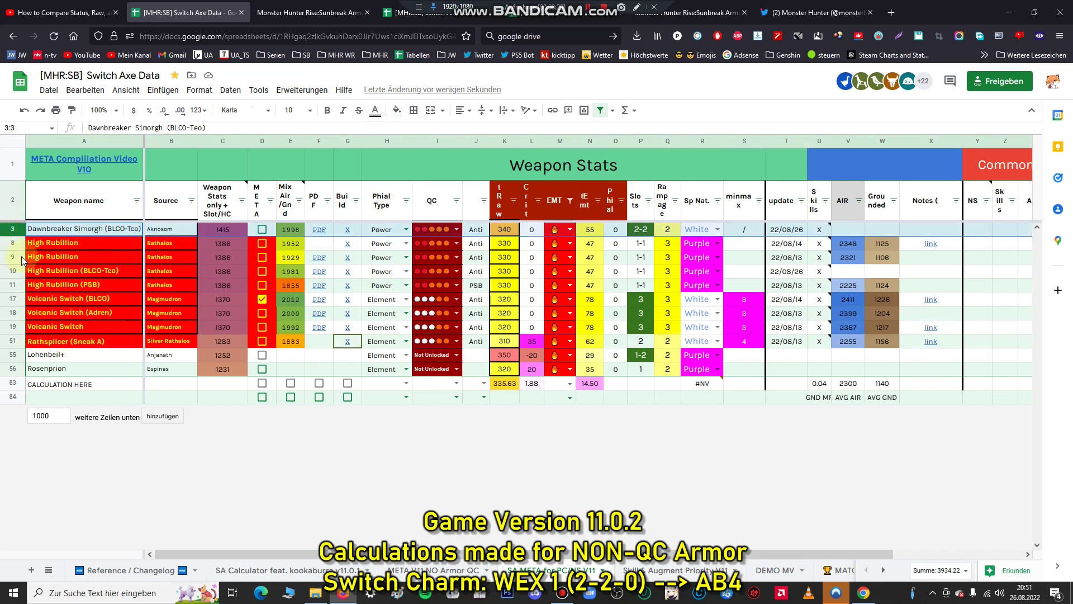
- Highlight the High Rubillion rows, the weapon-stats-only ratings from Dawnbreaker Simorgh to Lohenbeil+, and Dawnbreaker Simorgh's element value for comparison
drag(13, 243, 20, 285)
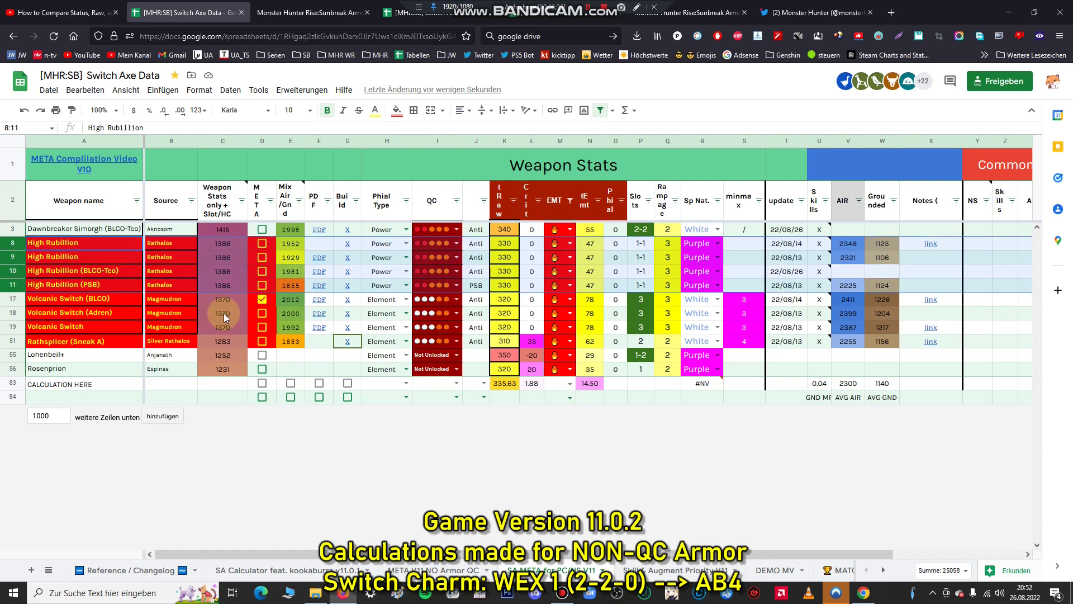
drag(225, 233, 233, 352)
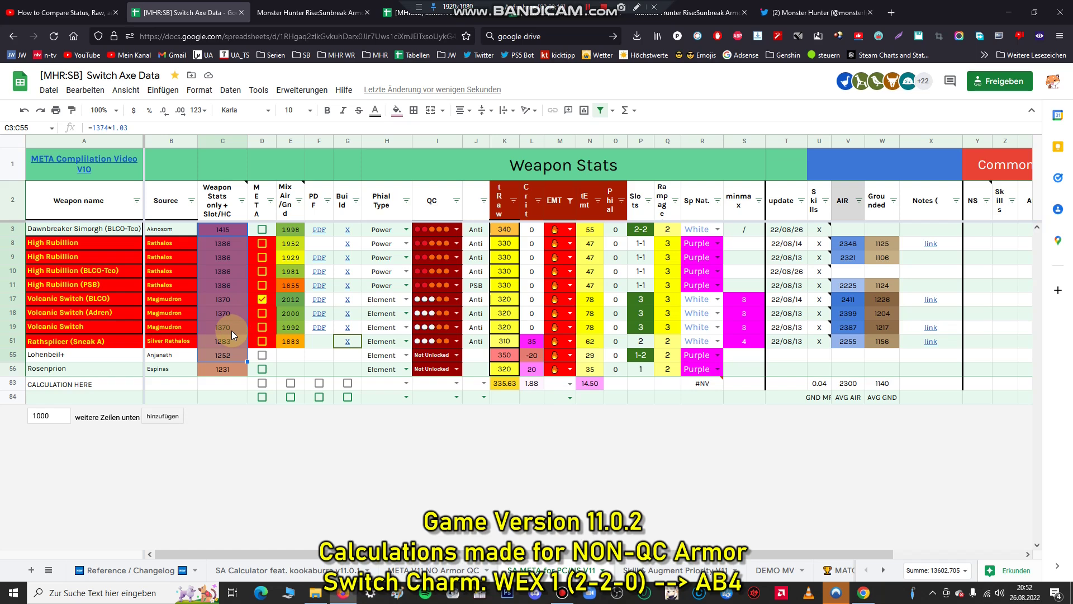
click(598, 230)
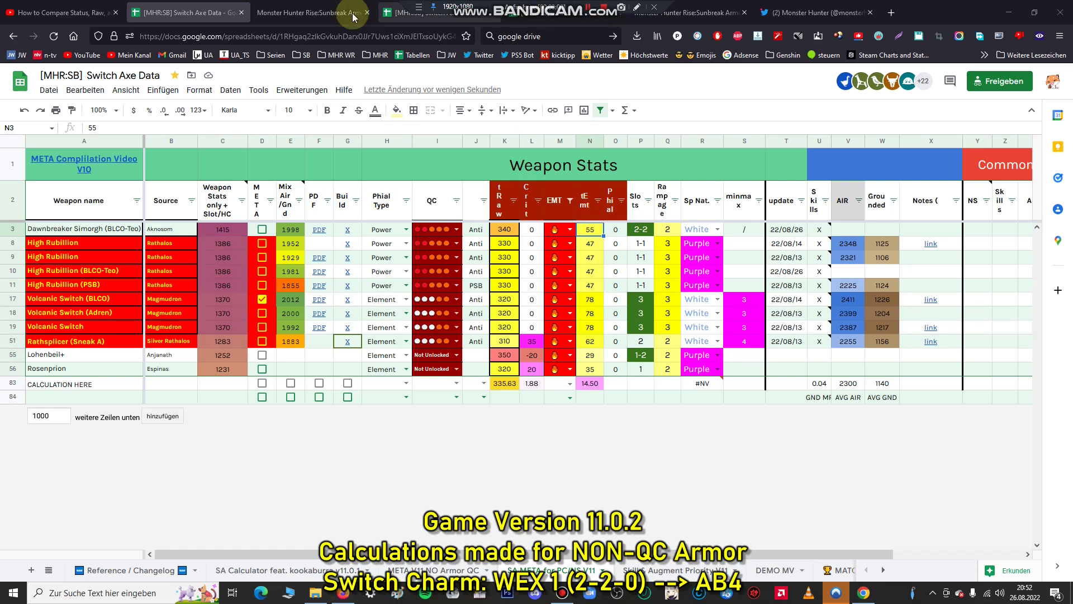
- Close the surplus browser pages opened after the Switch Axe Data spreadsheet, keeping its weapon-stats table open
click(335, 13)
click(366, 13)
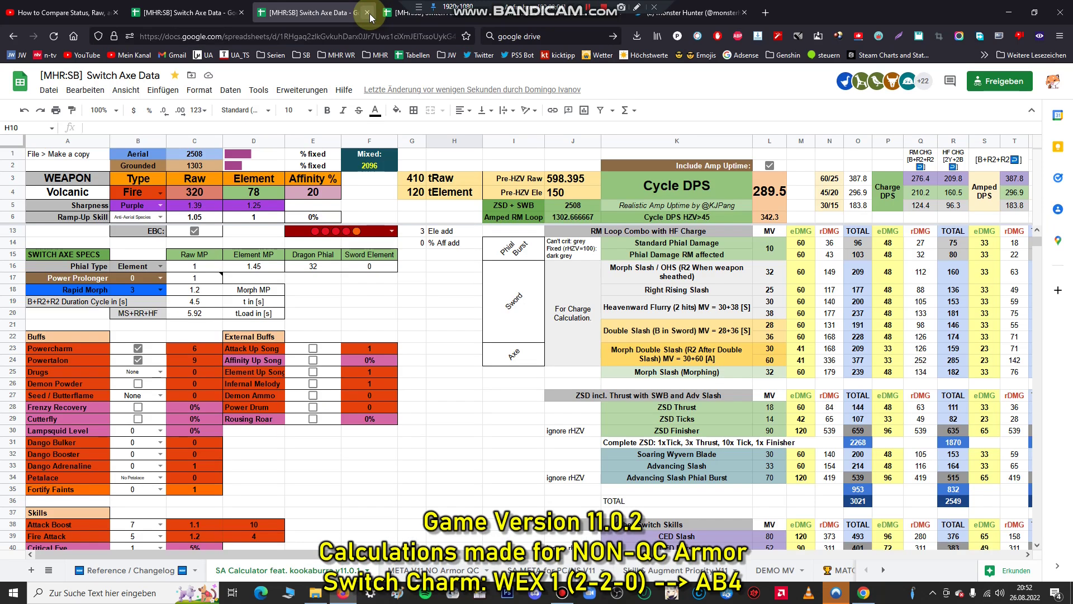
click(367, 13)
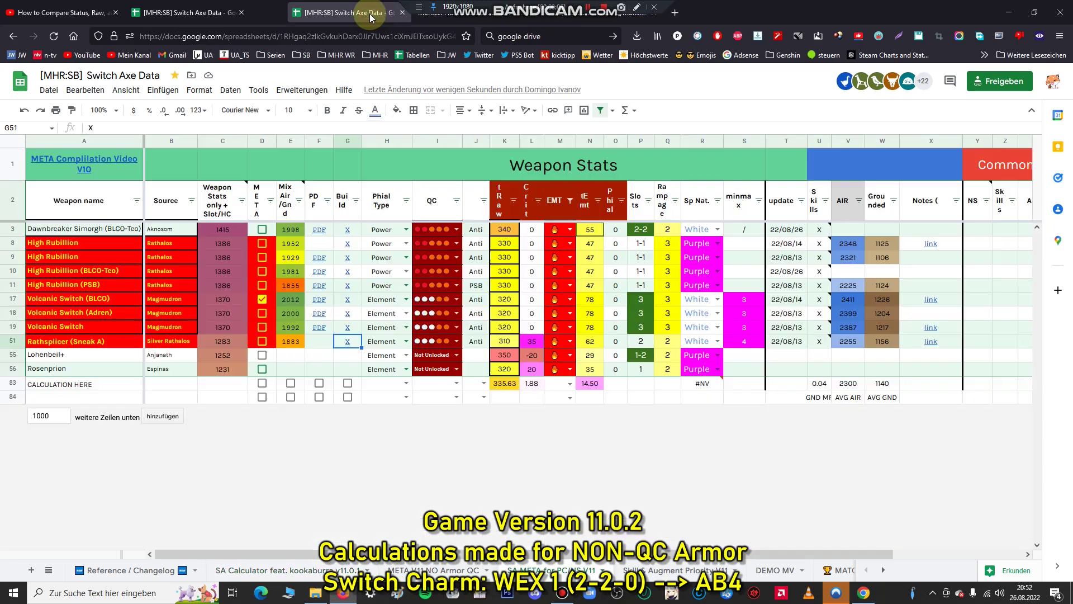
click(367, 12)
click(367, 13)
click(367, 13)
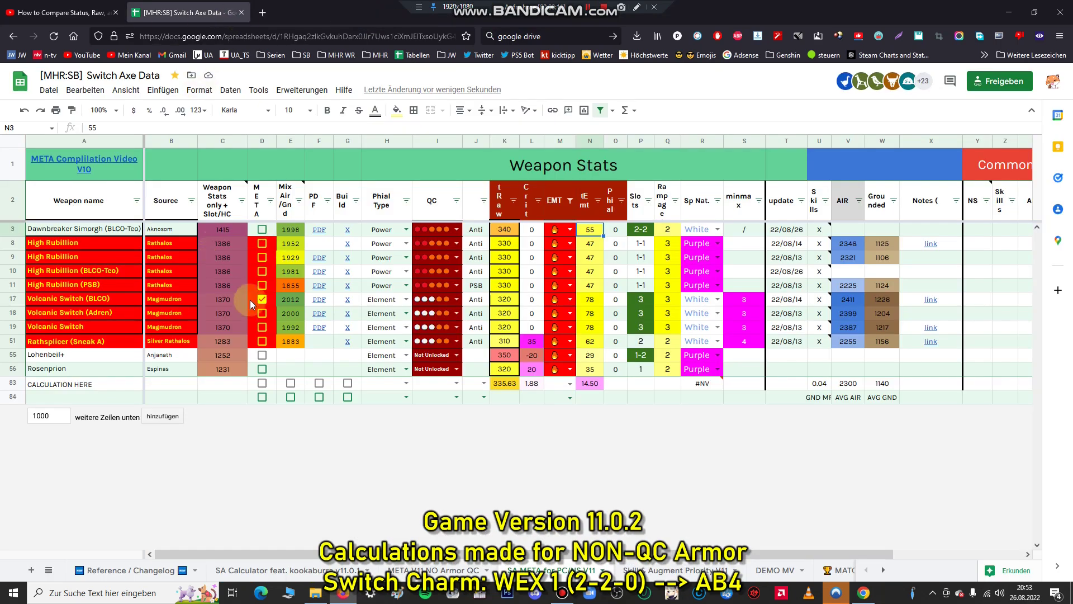
- Compare the Rosenprion and Lohenbeil+ entries by highlighting their rows in turn
mouse_move(319, 300)
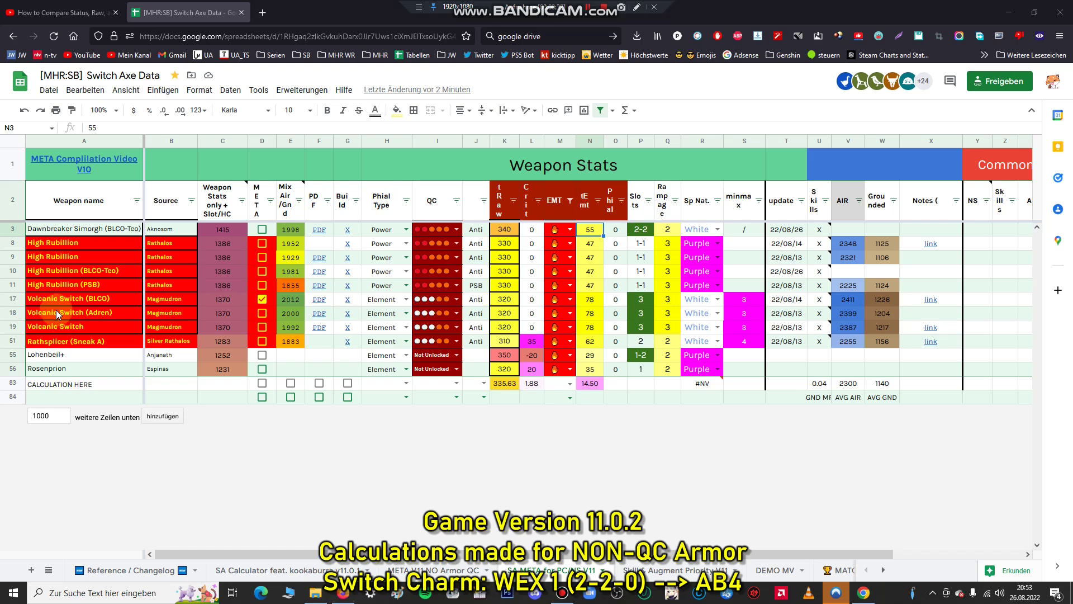
click(13, 369)
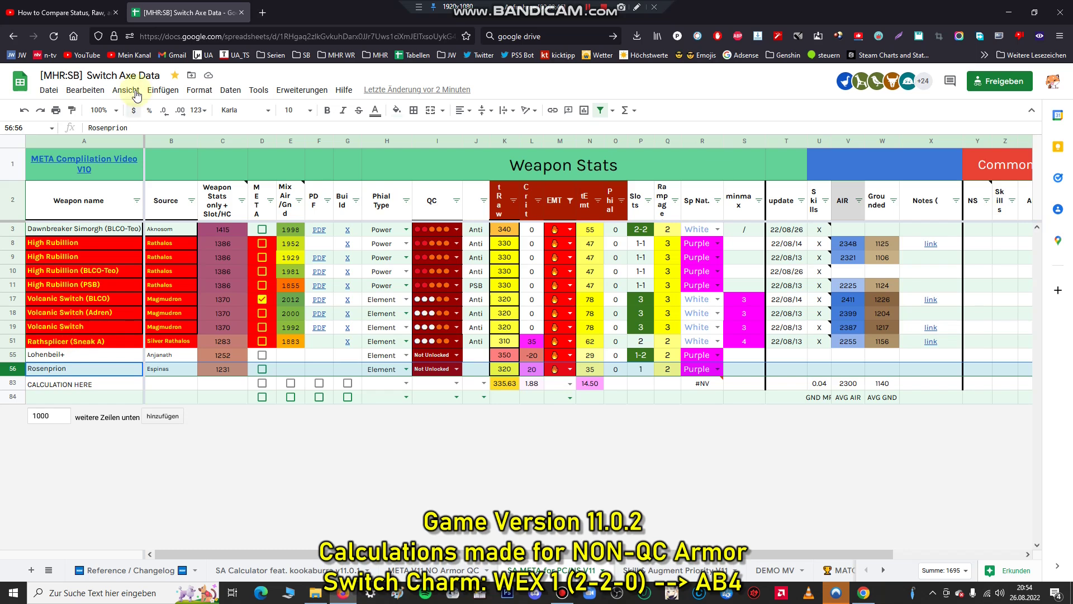
click(9, 355)
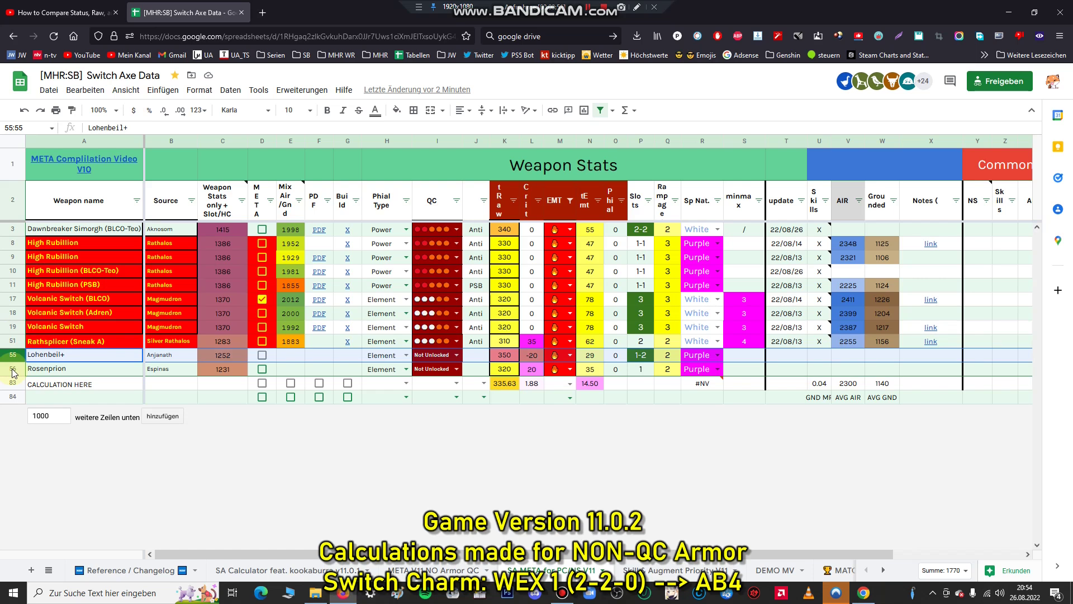
click(12, 370)
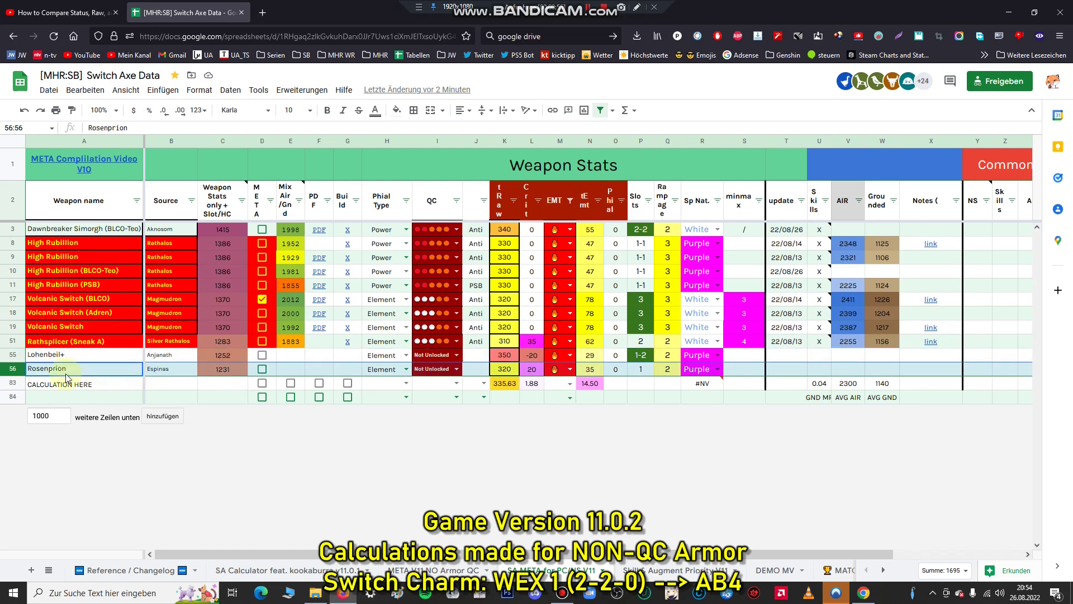
click(16, 356)
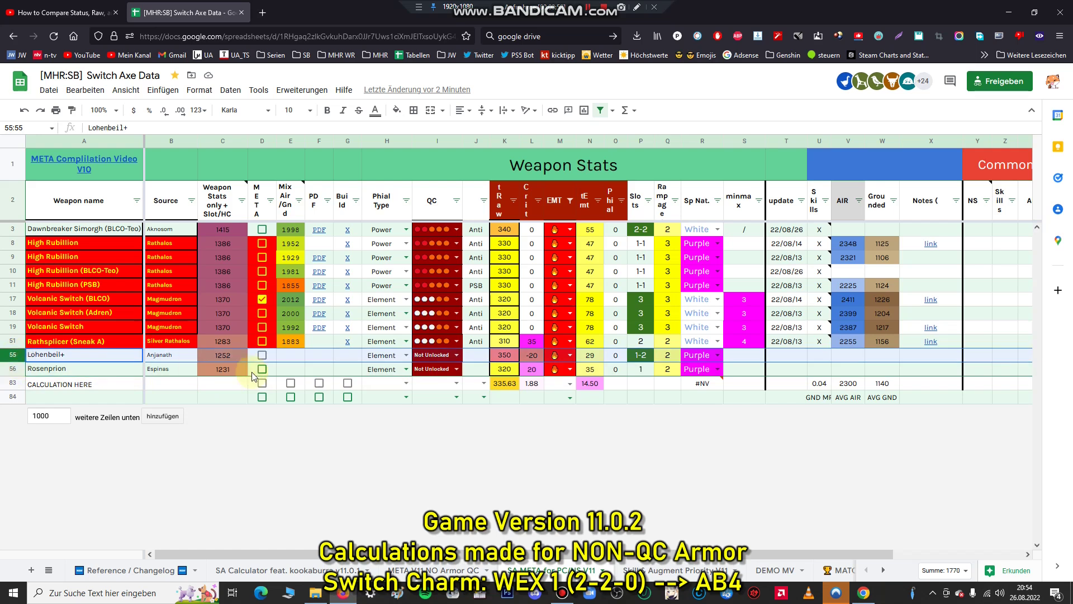
click(14, 370)
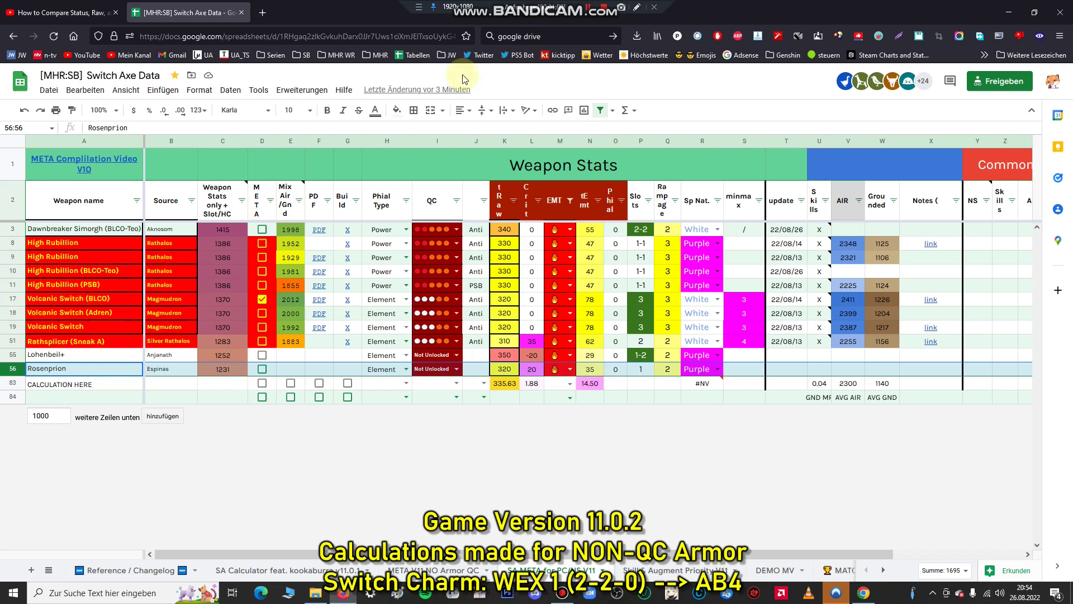
- Check the build links of the Volcanic Switch BLCO and Adren entries, and open the BLCO entry's calculator PDF
click(131, 310)
click(345, 303)
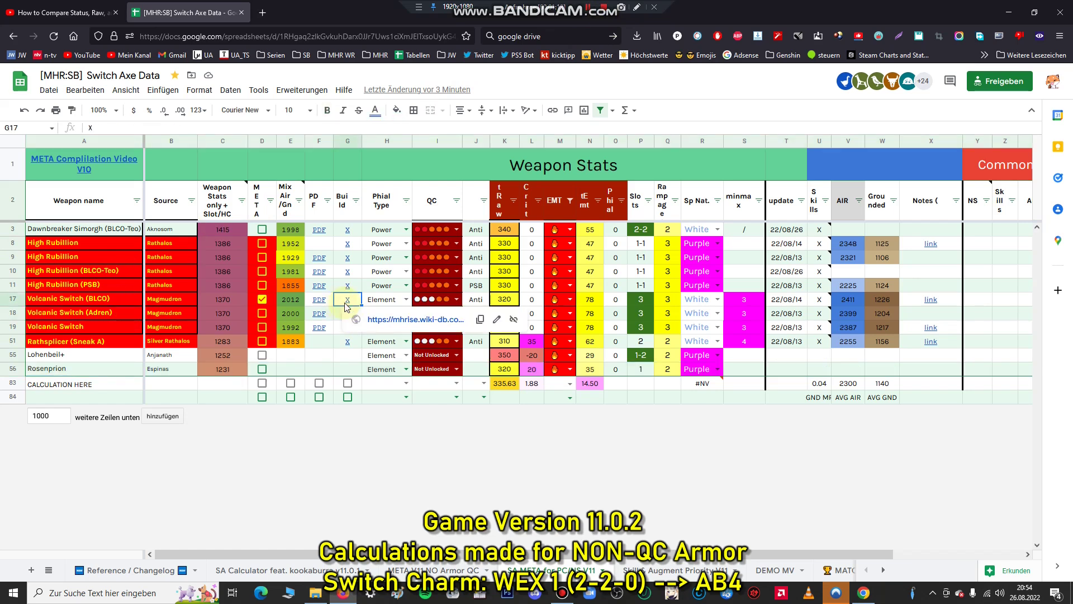
click(344, 314)
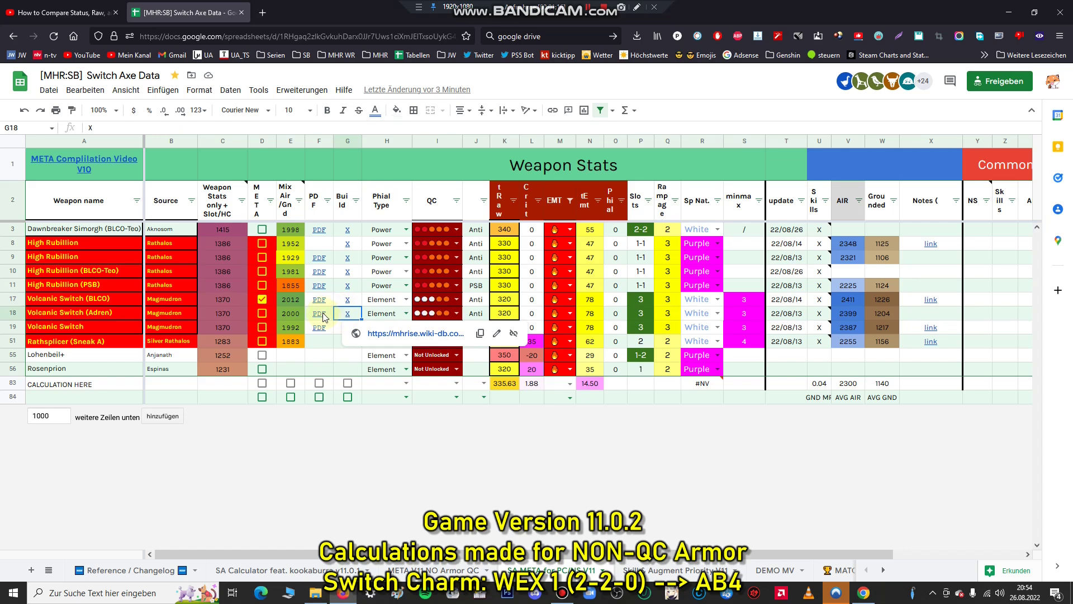
click(321, 306)
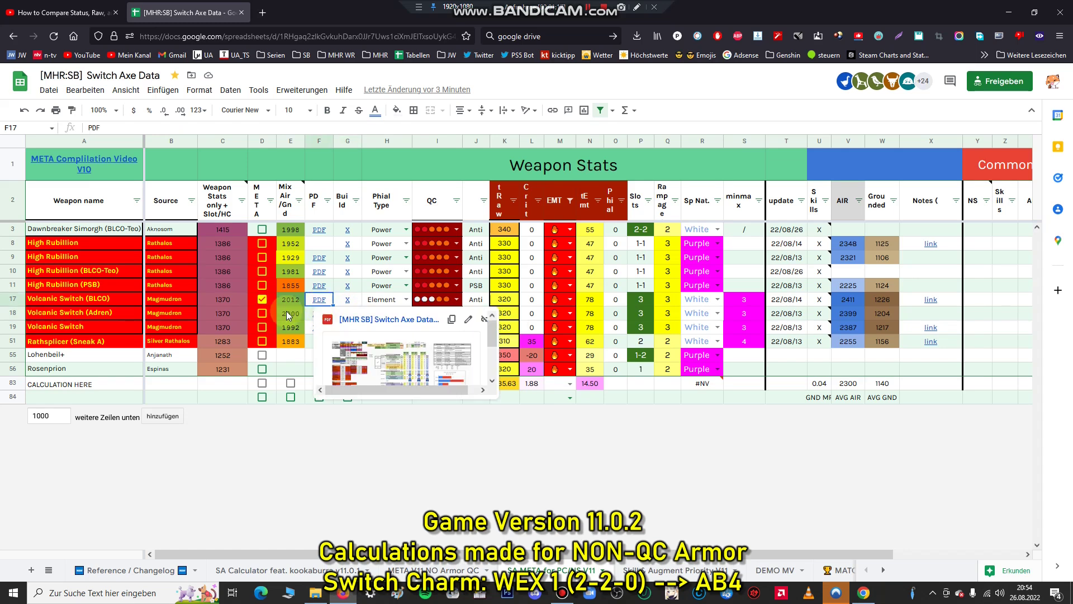
click(358, 320)
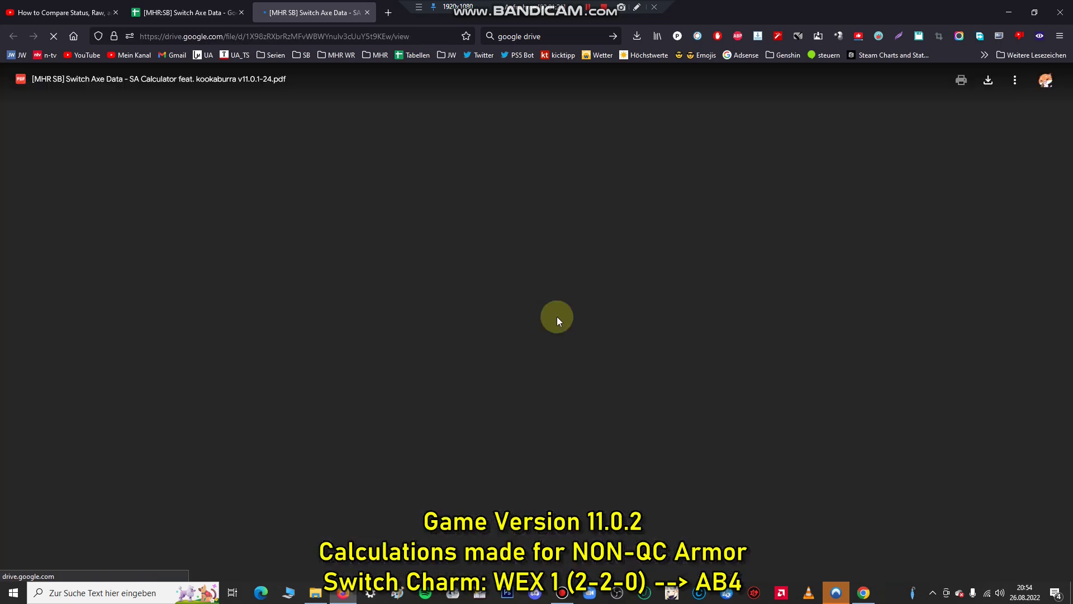
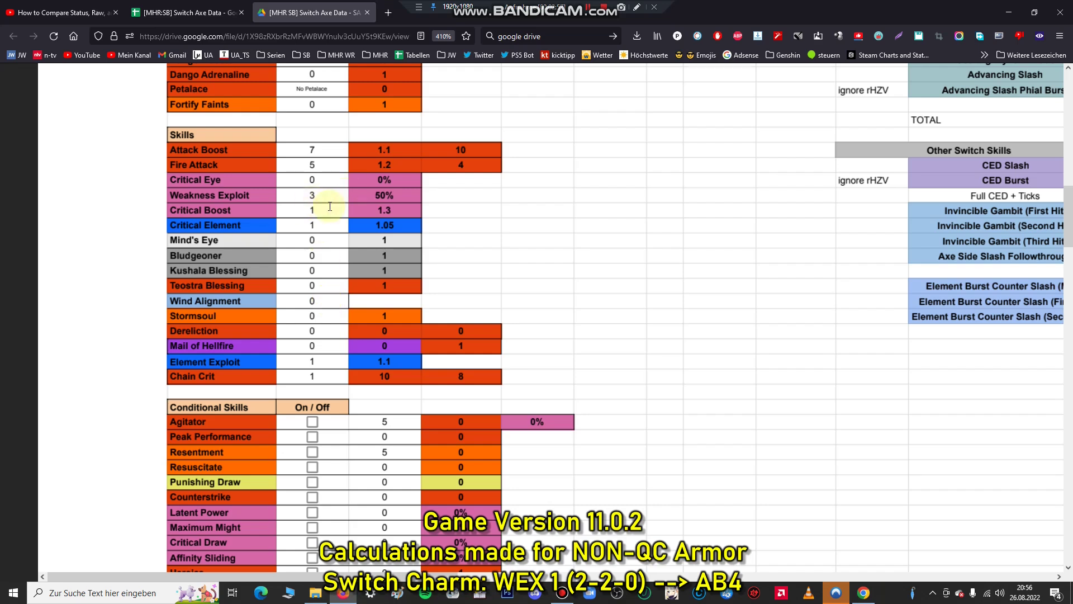
- Review the Buffs and Skills sections of the calculator PDF and close it
scroll(335, 251, up, 5)
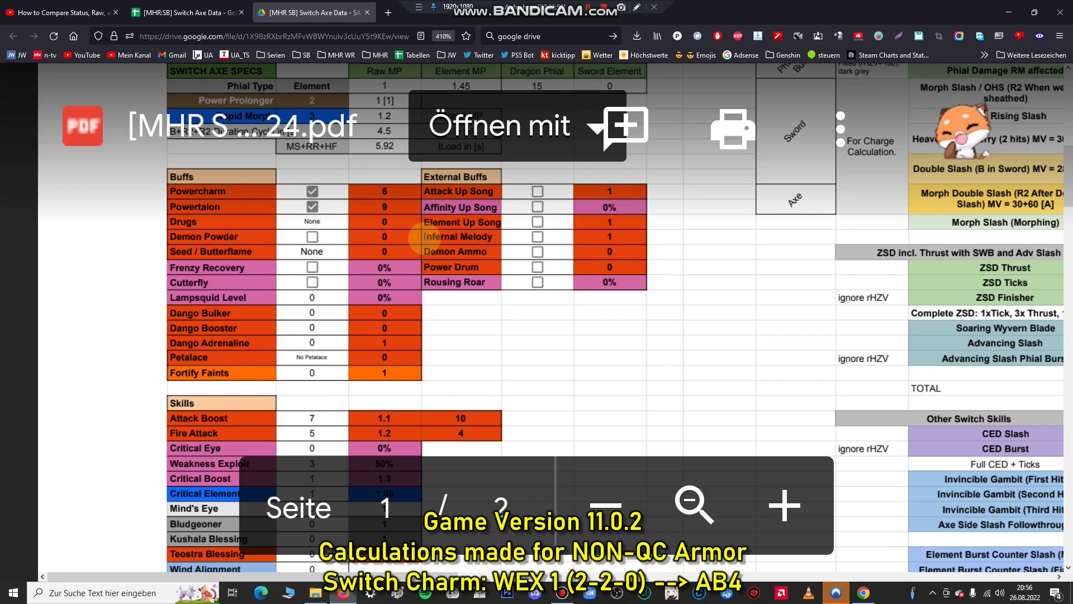
scroll(396, 253, down, 5)
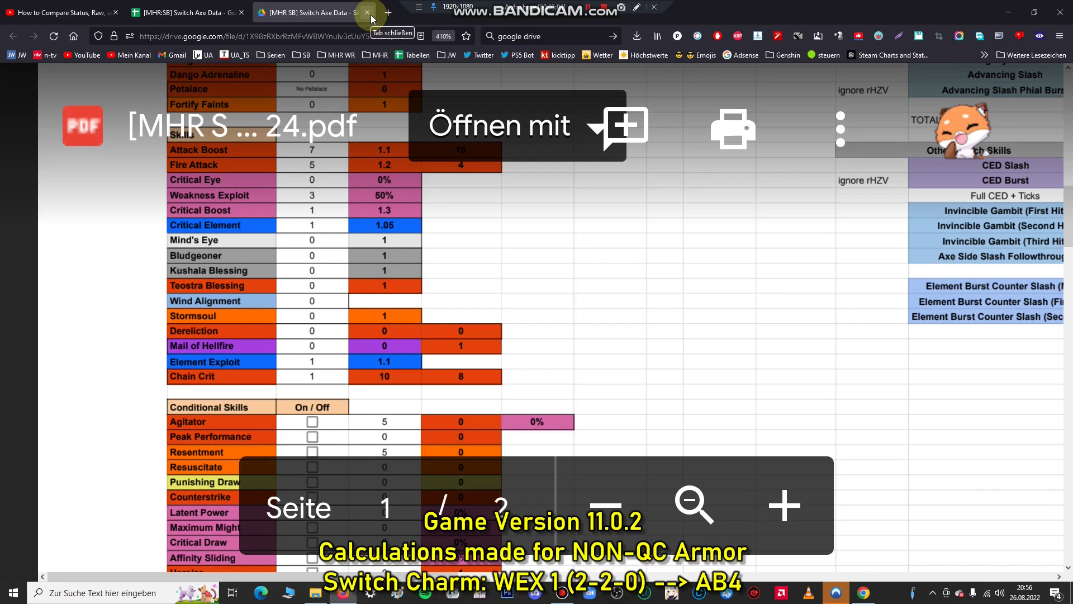
click(368, 12)
- Switch to the Monster Hunter Rise armor set search in Chrome and review the selected skills and their levels
click(863, 592)
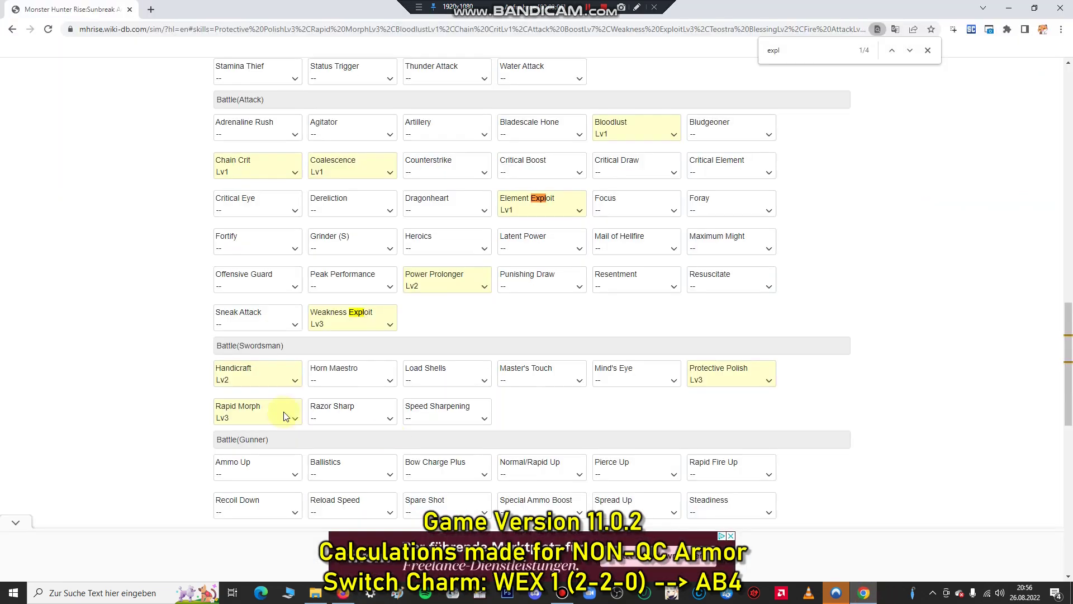
scroll(336, 419, down, 7)
scroll(224, 307, up, 8)
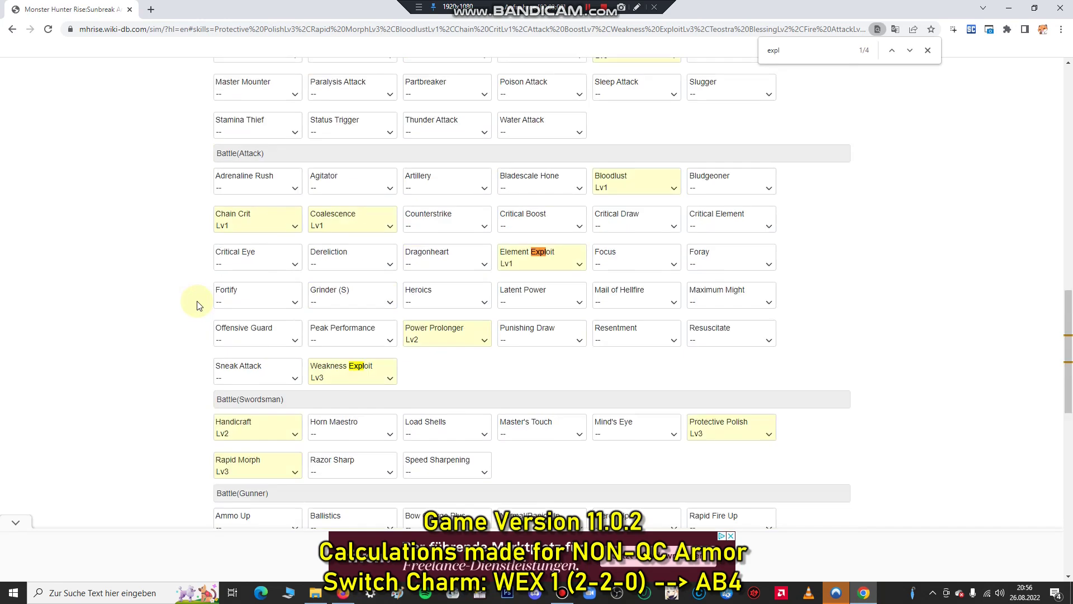
scroll(190, 302, up, 20)
drag(1069, 136, 1069, 368)
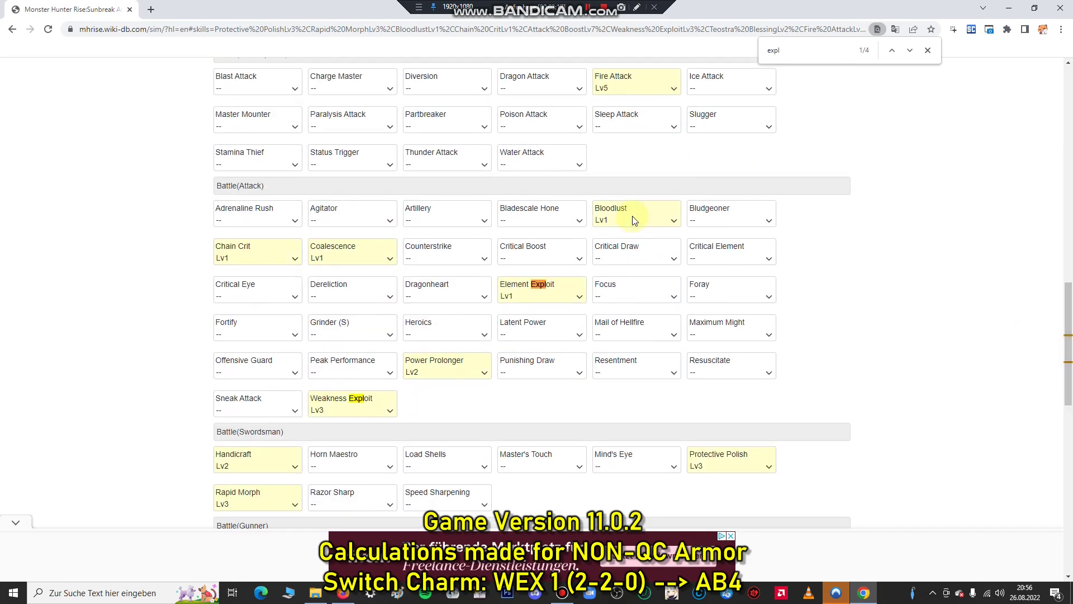
scroll(556, 297, down, 1)
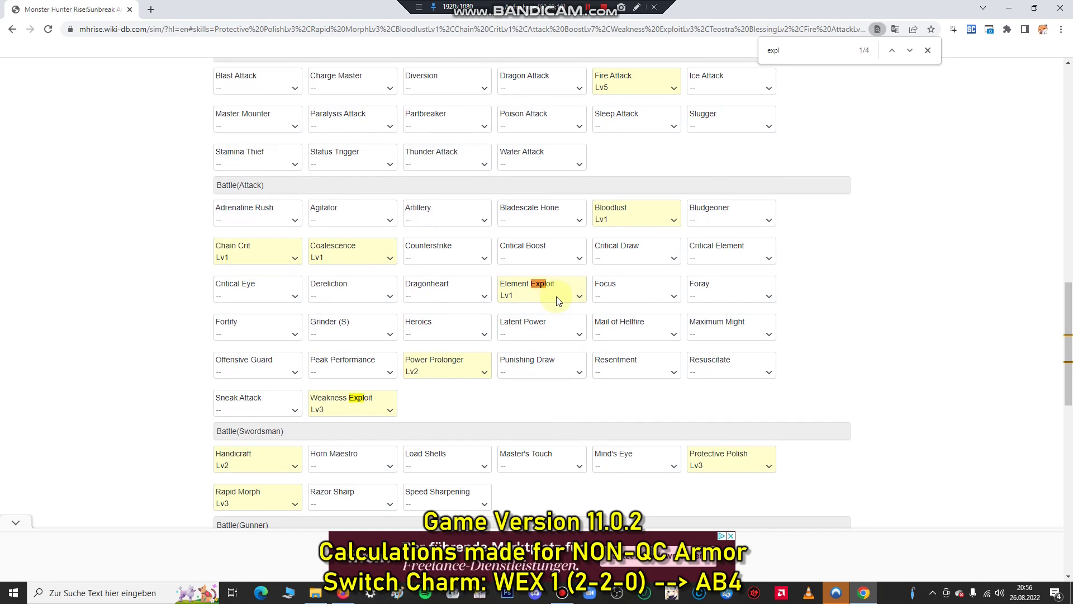
scroll(557, 300, down, 1)
scroll(447, 260, down, 1)
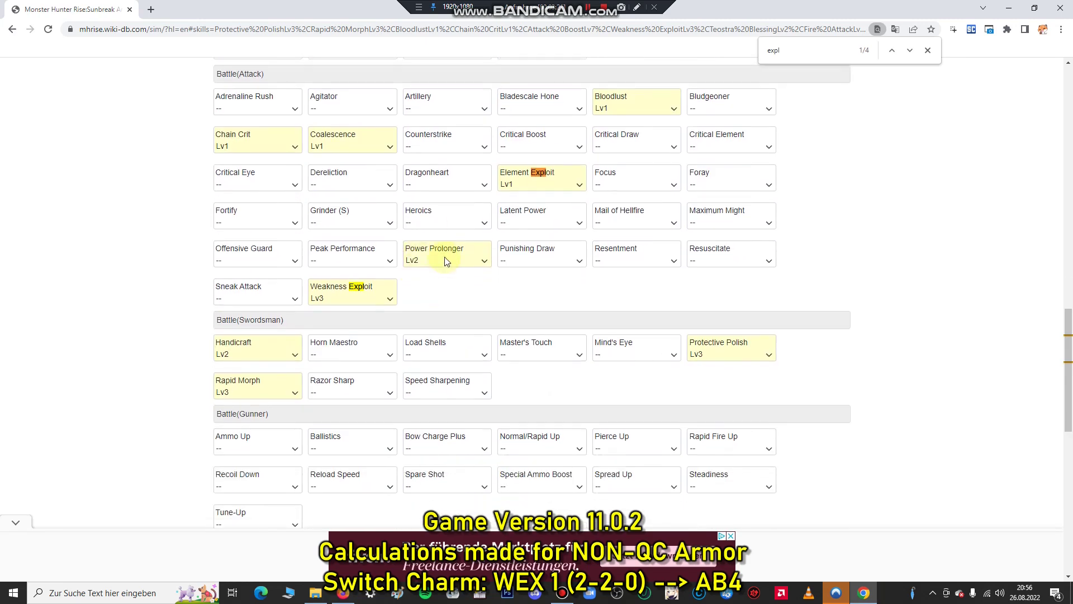
scroll(359, 300, down, 1)
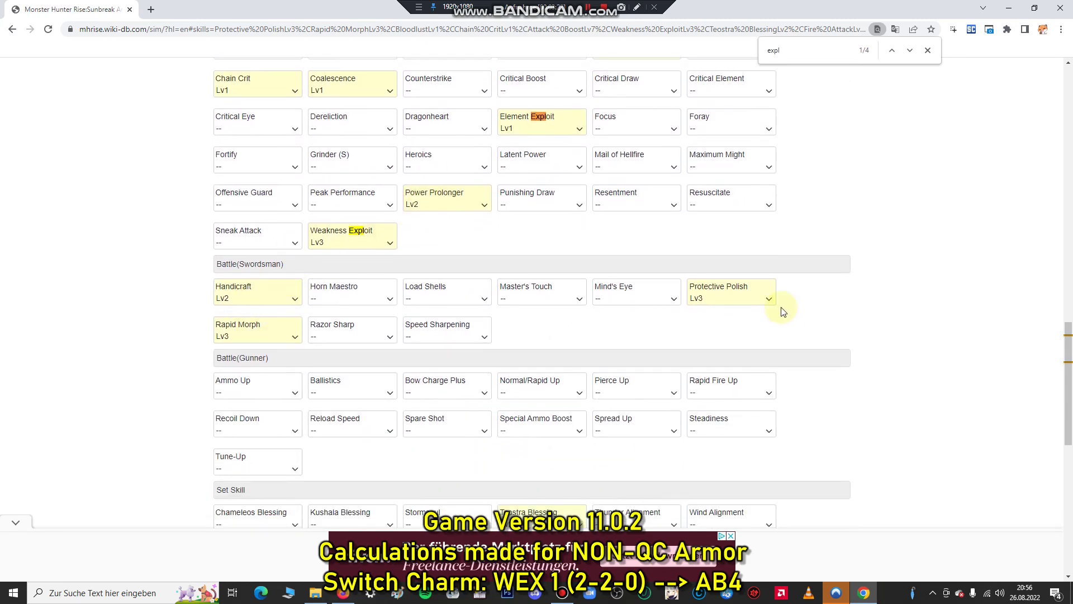
scroll(347, 330, down, 3)
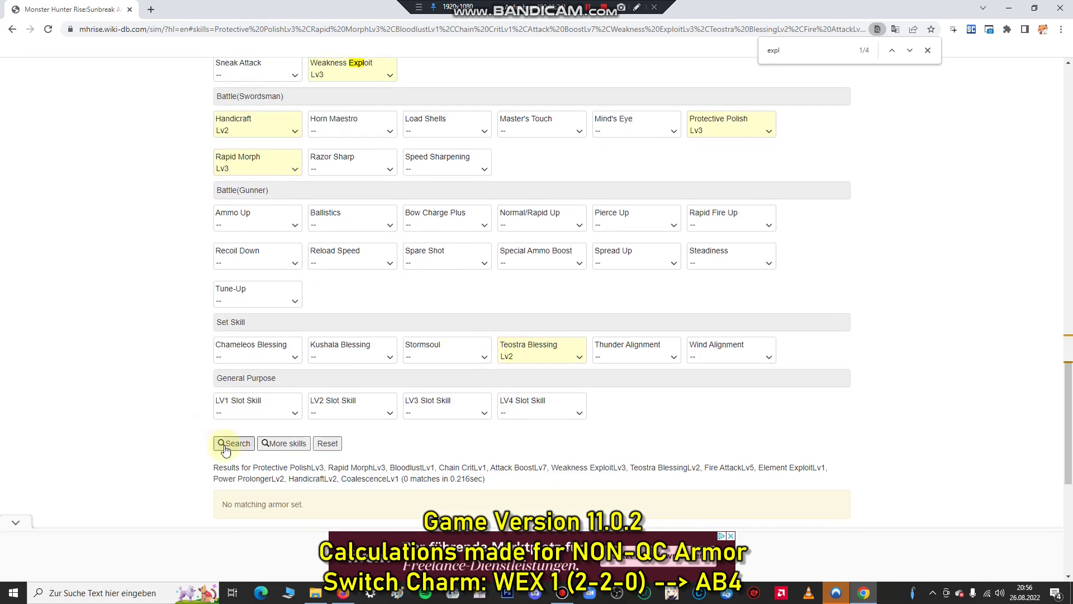
- Search for armor sets matching the selected skills, including Teostra Blessing Lv2
click(219, 445)
scroll(168, 402, down, 1)
click(230, 388)
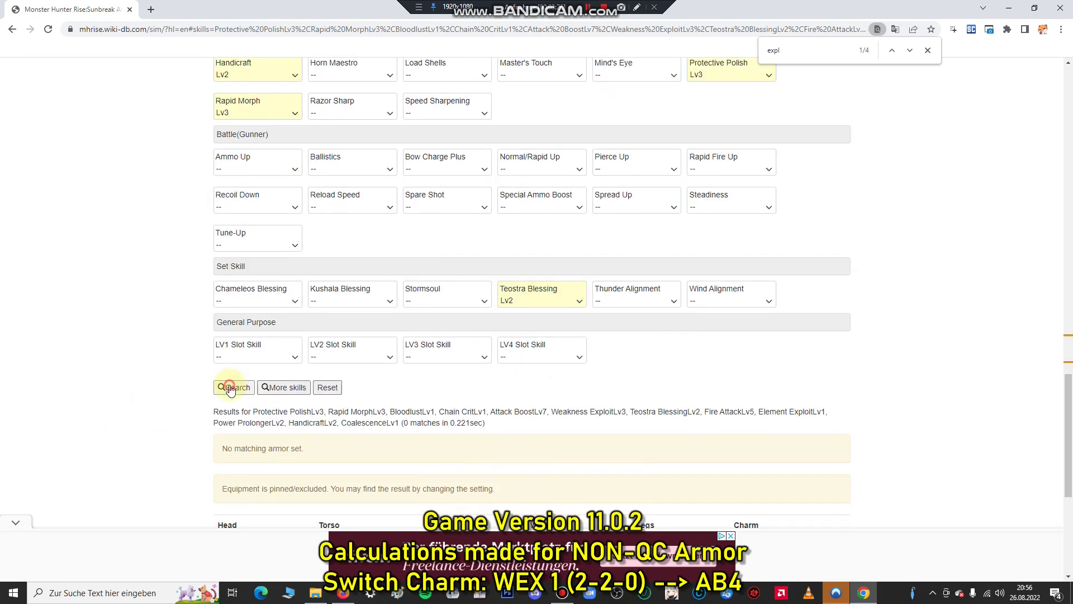
- Clear the Teostra Blessing requirement, rerun the armor set search and look over the matching sets
click(532, 302)
click(532, 314)
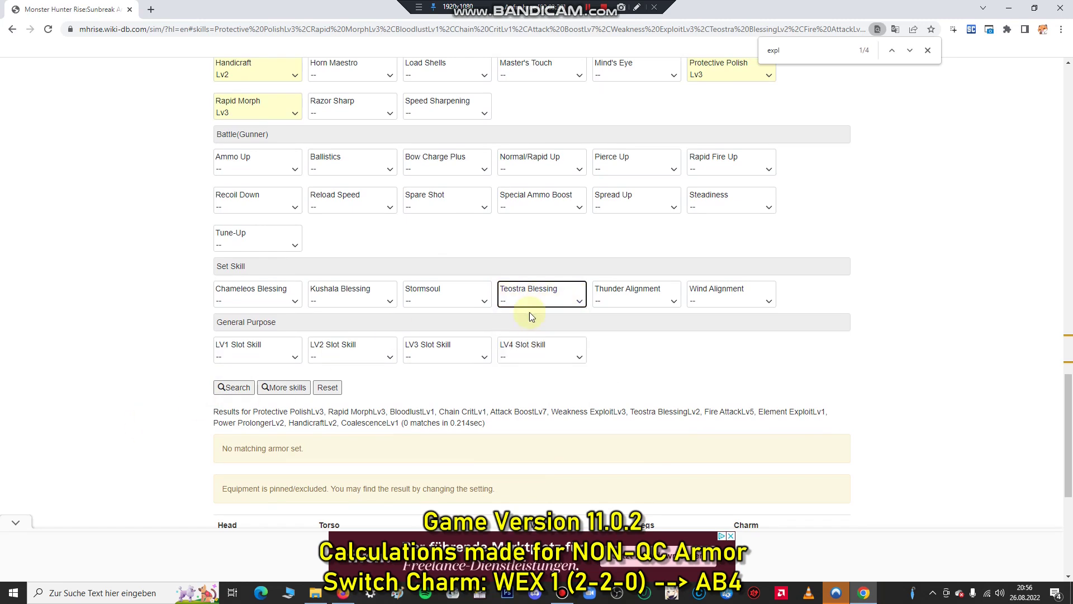
click(240, 387)
scroll(145, 403, down, 6)
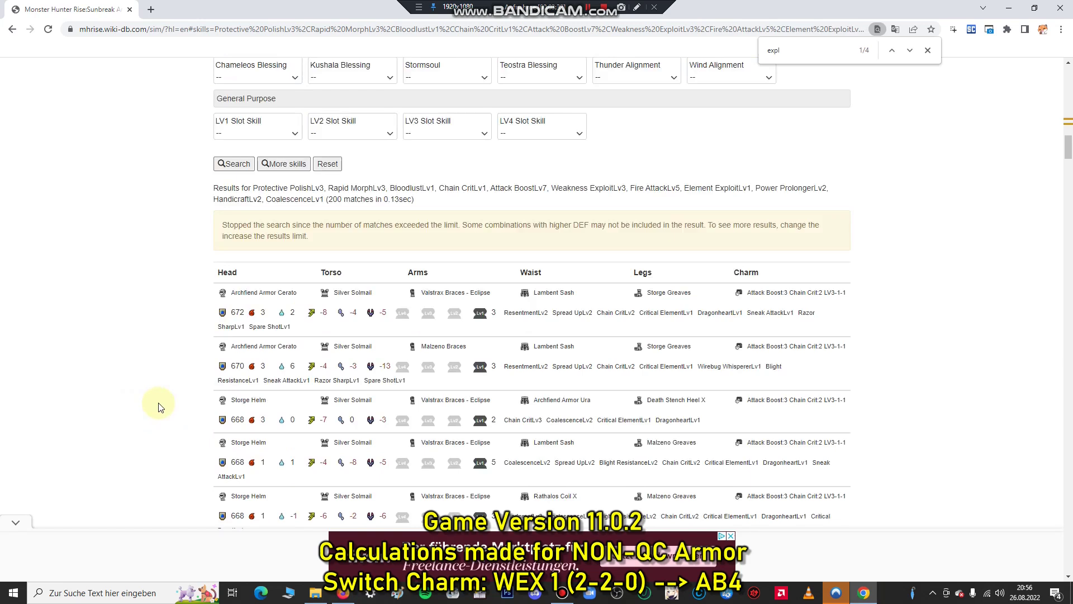
scroll(205, 375, up, 2)
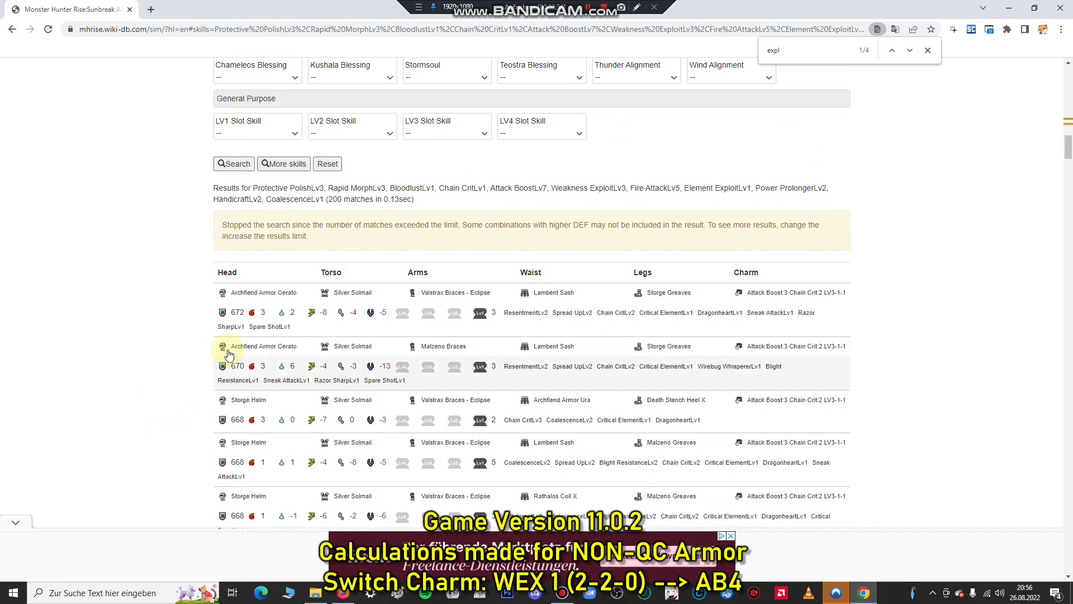
scroll(159, 360, up, 4)
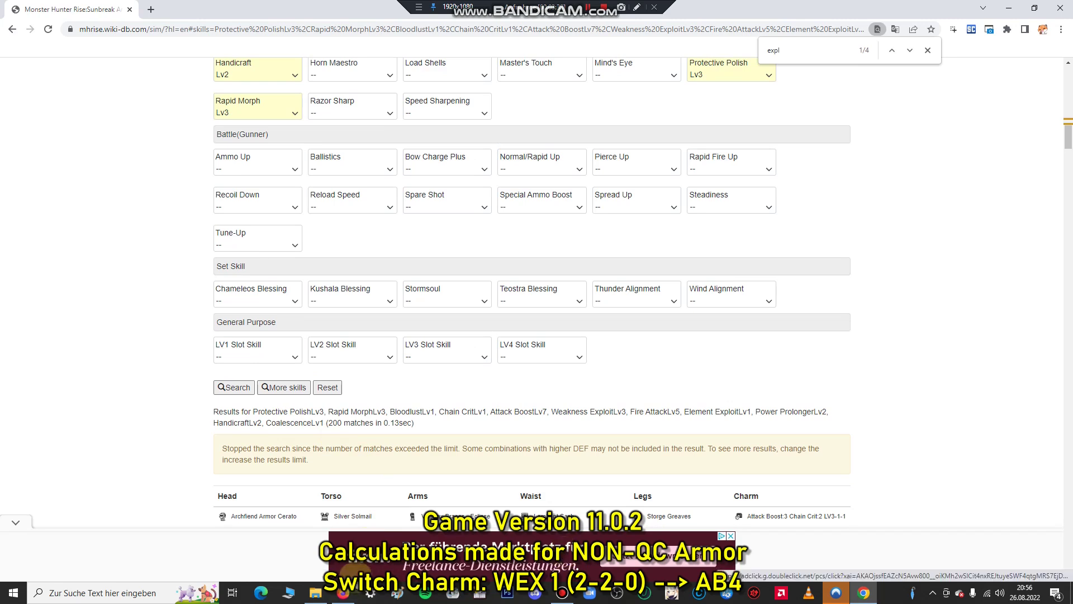
- Return to the Switch Axe Data spreadsheet in Firefox, highlight the first High Rubillion row and preview the second High Rubillion entry's PDF
mouse_move(343, 600)
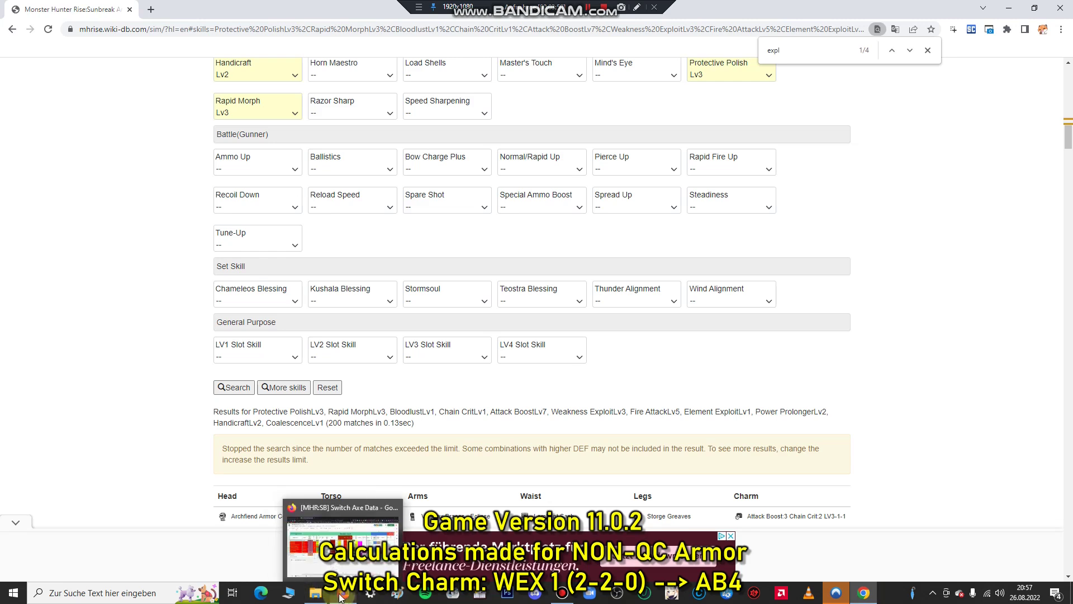
click(359, 562)
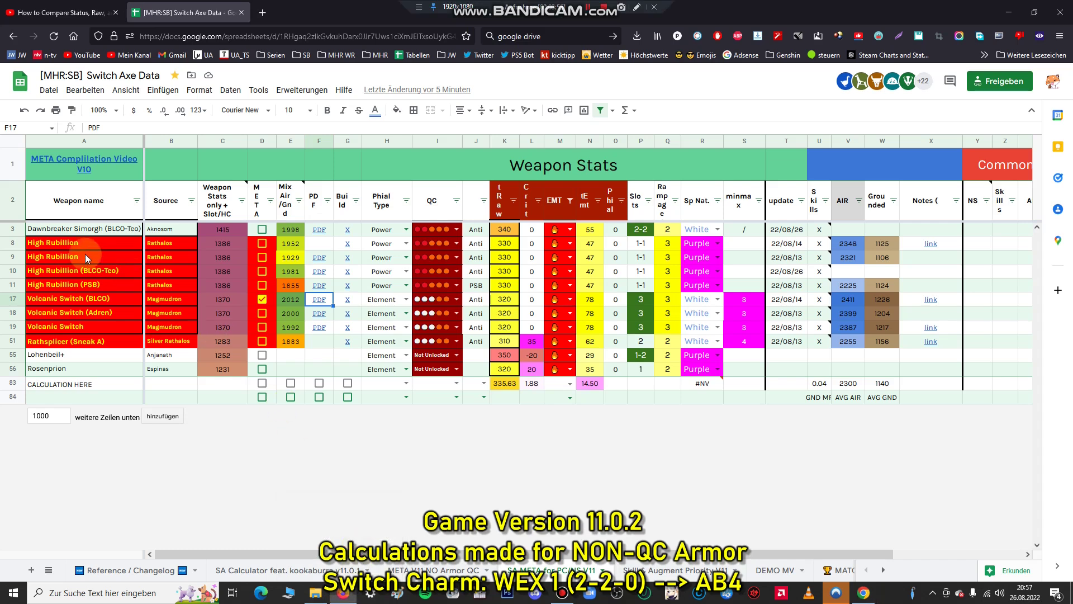
click(12, 245)
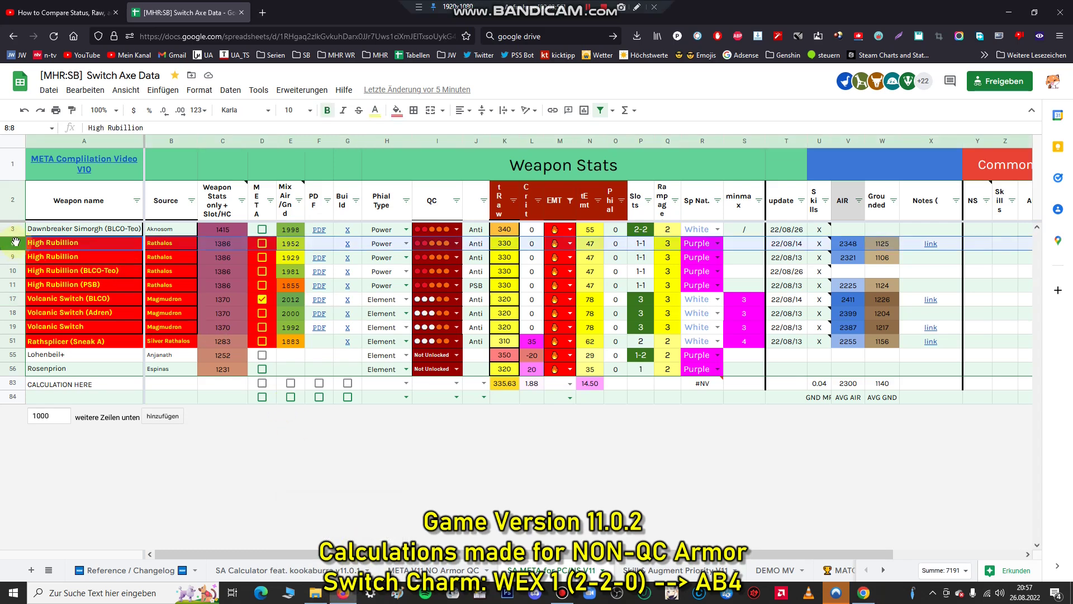
click(321, 257)
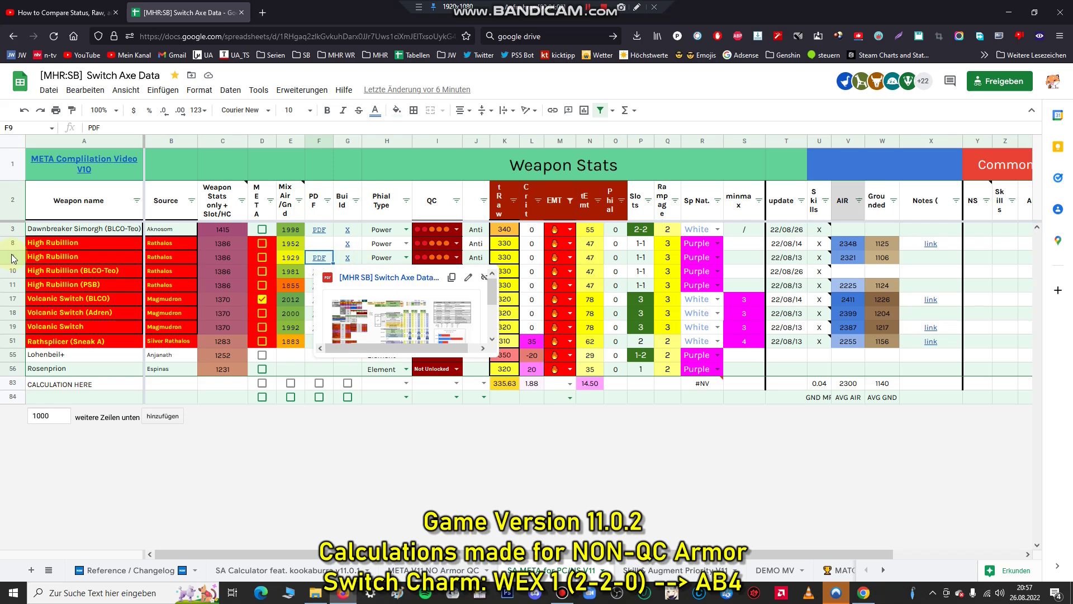
- Highlight the first High Rubillion row, open its linked build and review the armor pieces, decorations and active skills
key(Up)
key(shift+space)
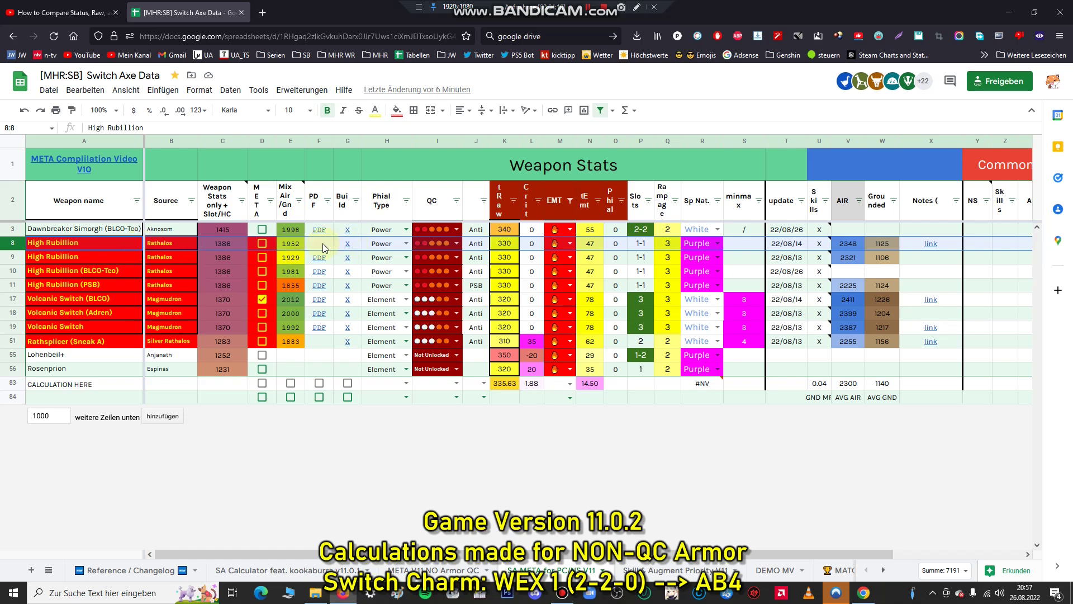
click(348, 246)
click(383, 261)
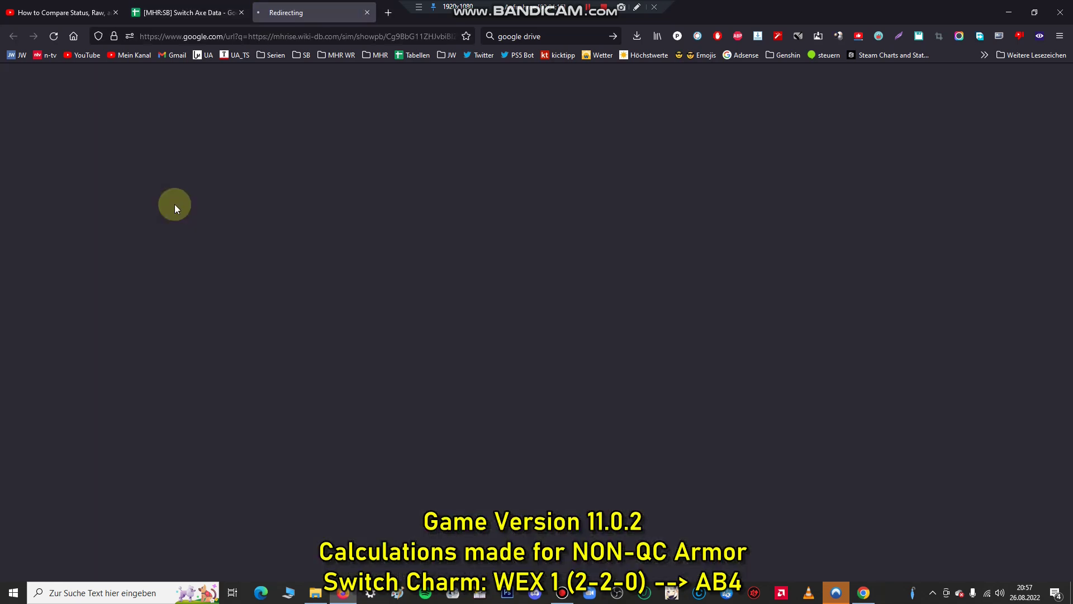
scroll(98, 217, down, 10)
scroll(98, 217, up, 7)
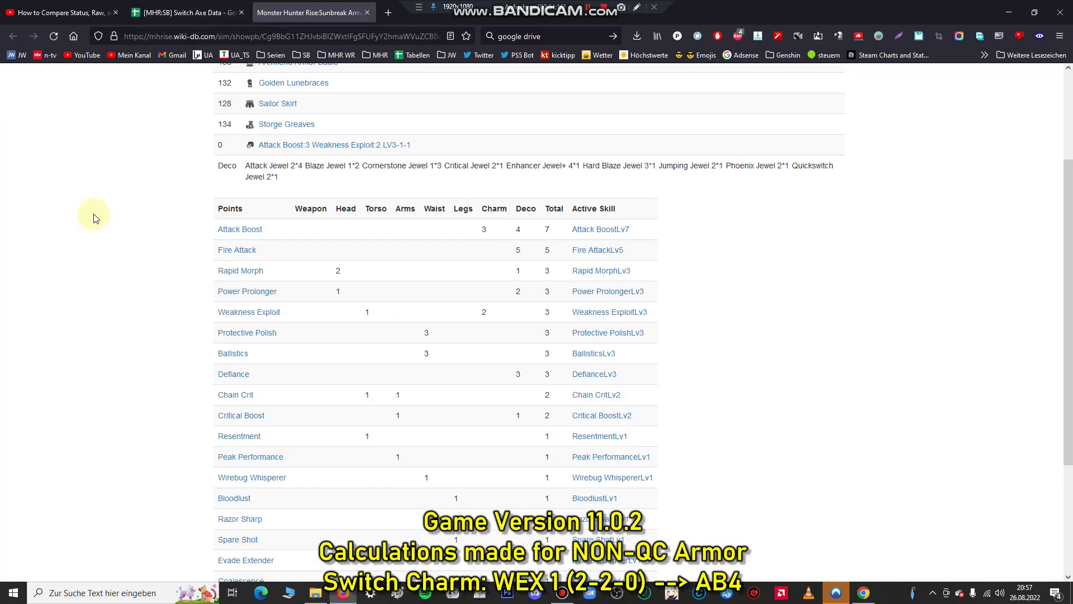
scroll(501, 217, down, 1)
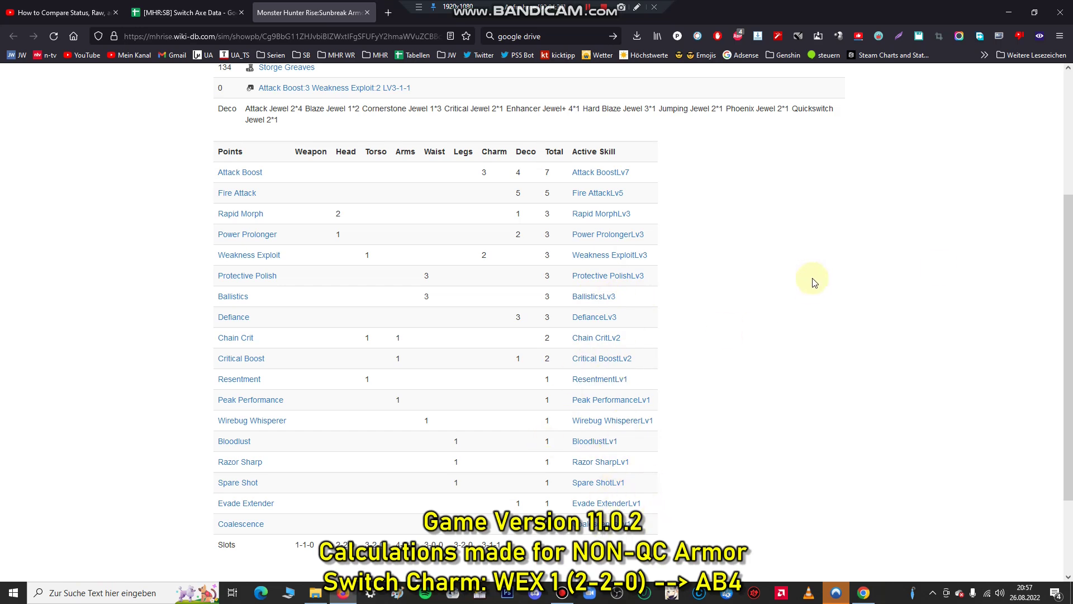
- Return to the Switch Axe Data spreadsheet, highlight the Dawnbreaker Simorgh (BLCO-Teo) row, select its mixed rating and open its linked build
click(222, 13)
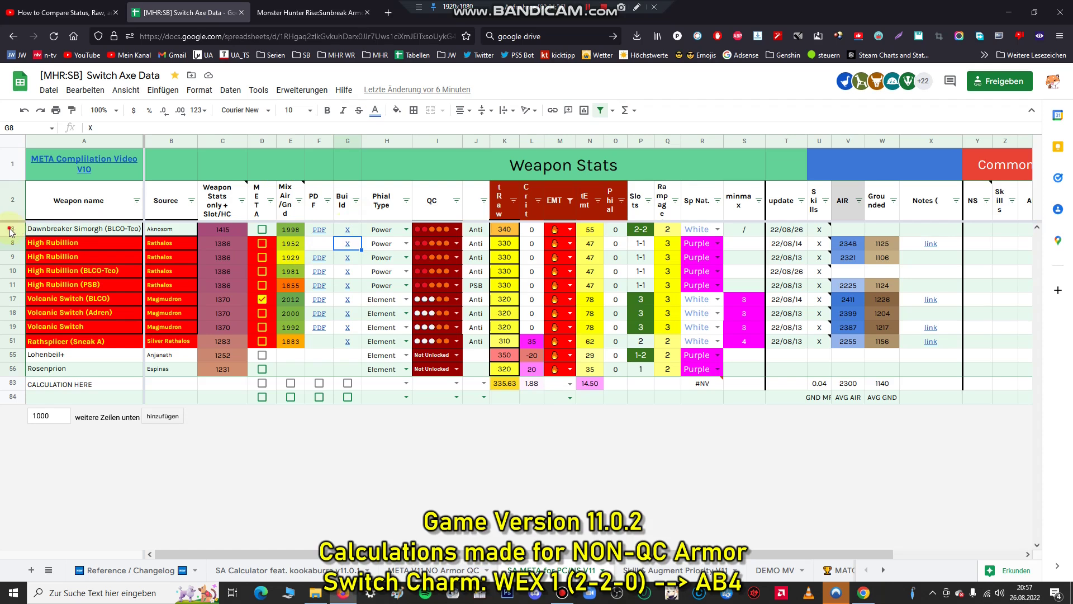
click(64, 234)
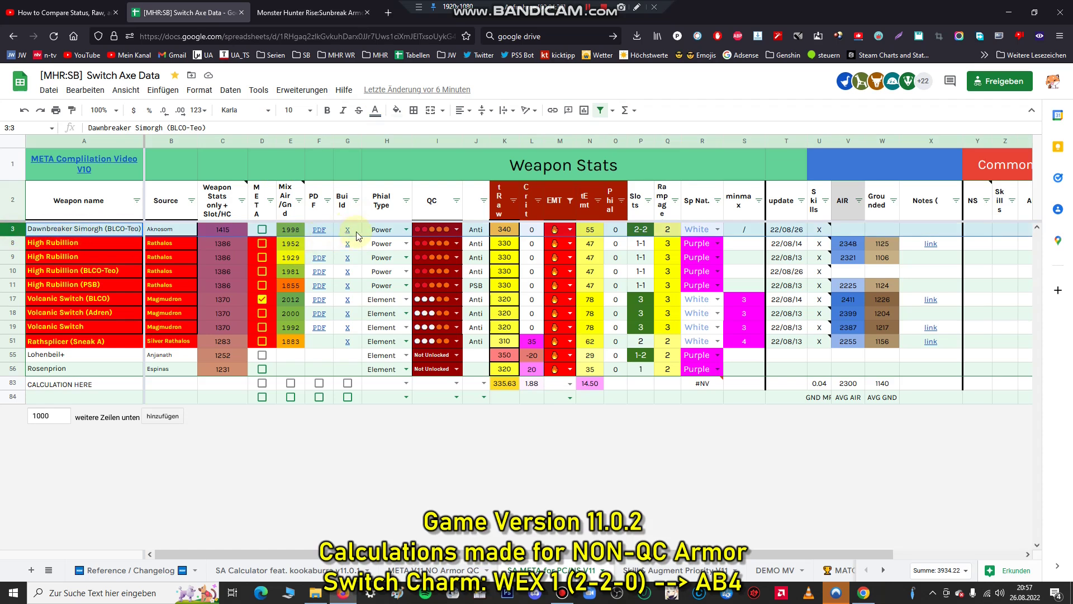
mouse_move(352, 233)
click(297, 231)
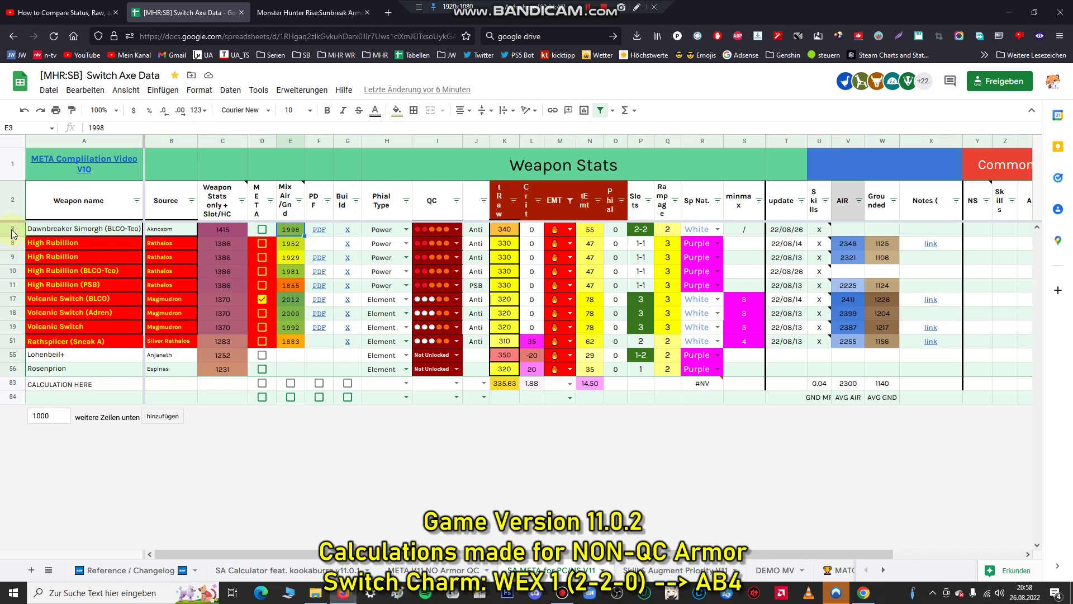
click(348, 230)
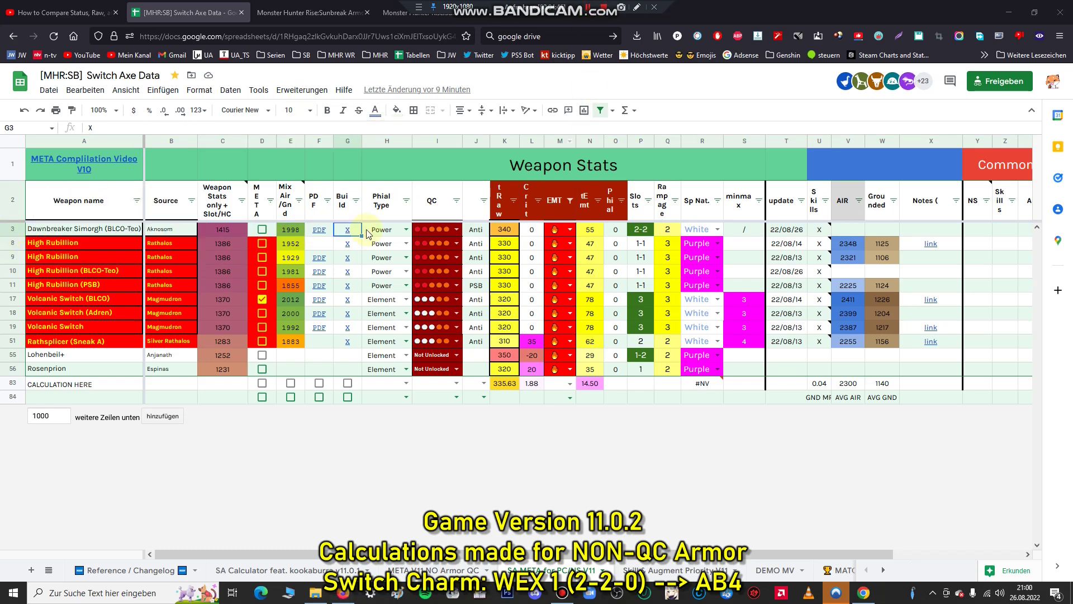
mouse_move(337, 243)
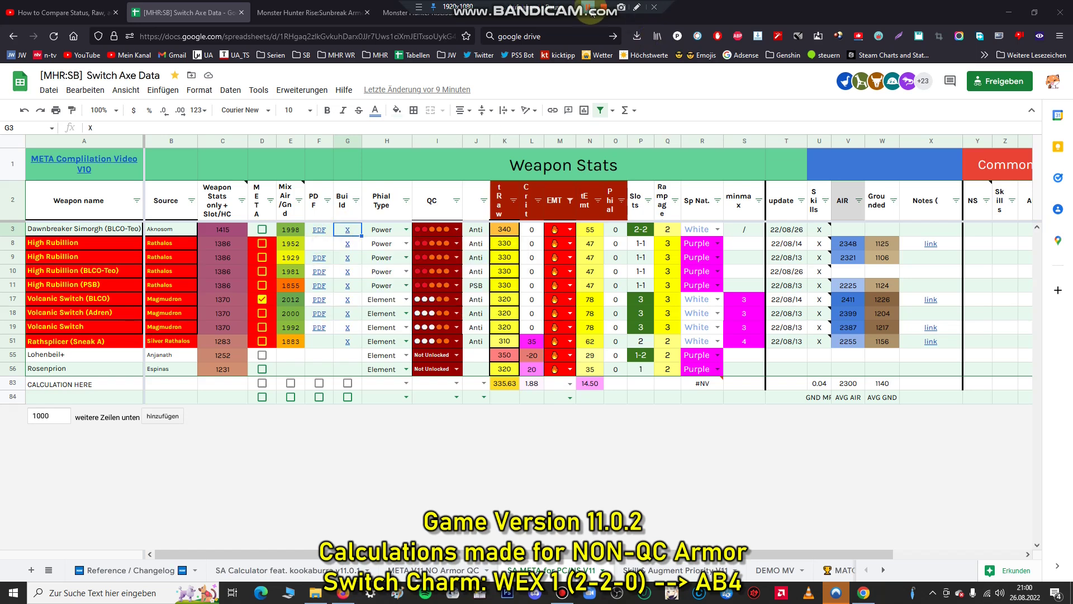
- In the SA Calculator, name the weapon Aknosom and set its raw to 340 and its element to 55
text(Aknosom)
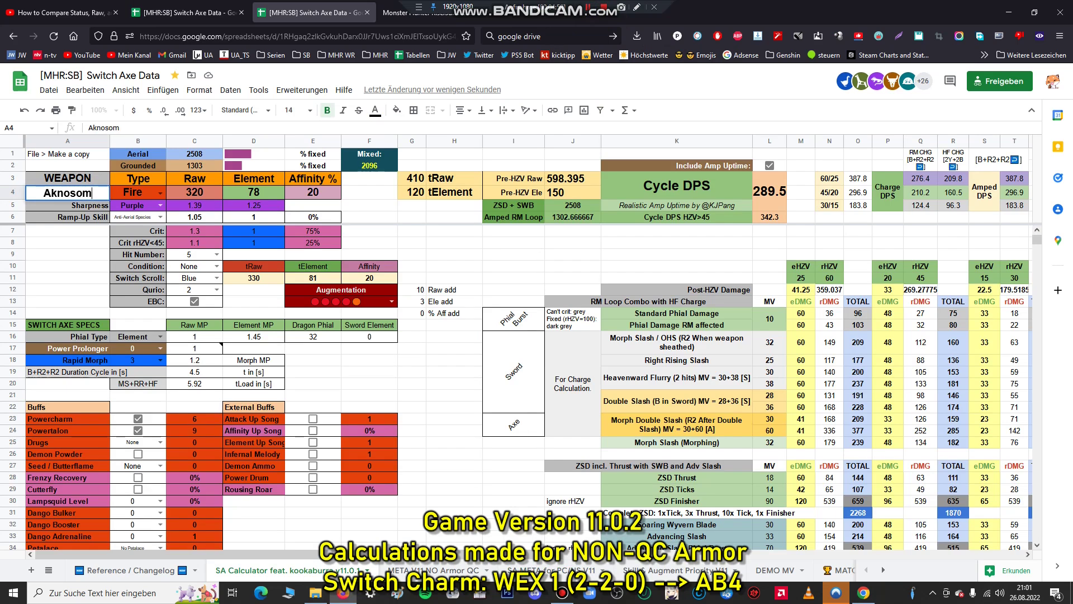
click(192, 196)
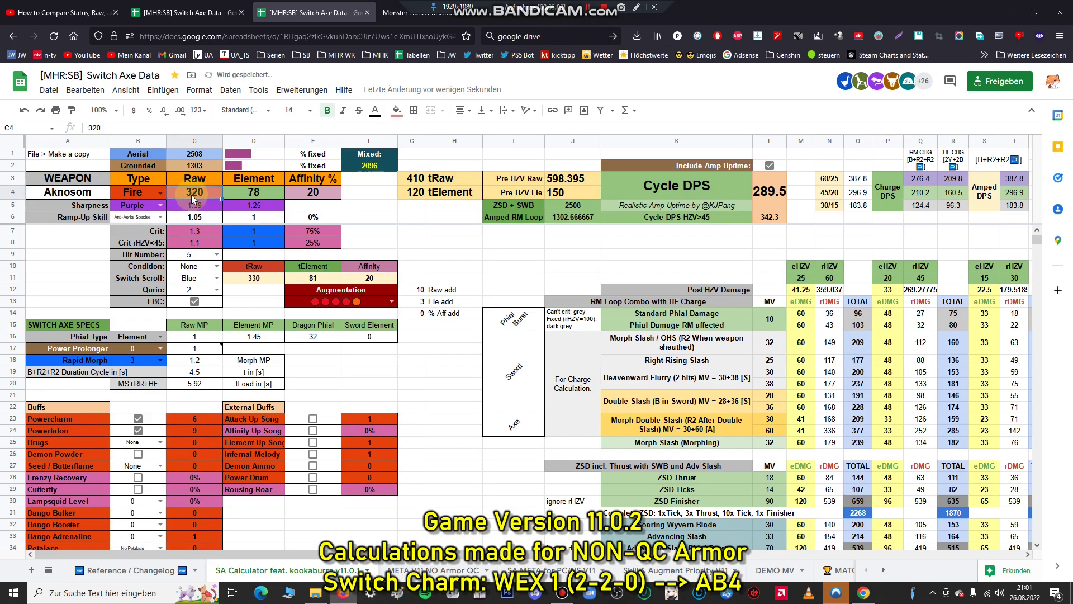
text(340)
click(259, 193)
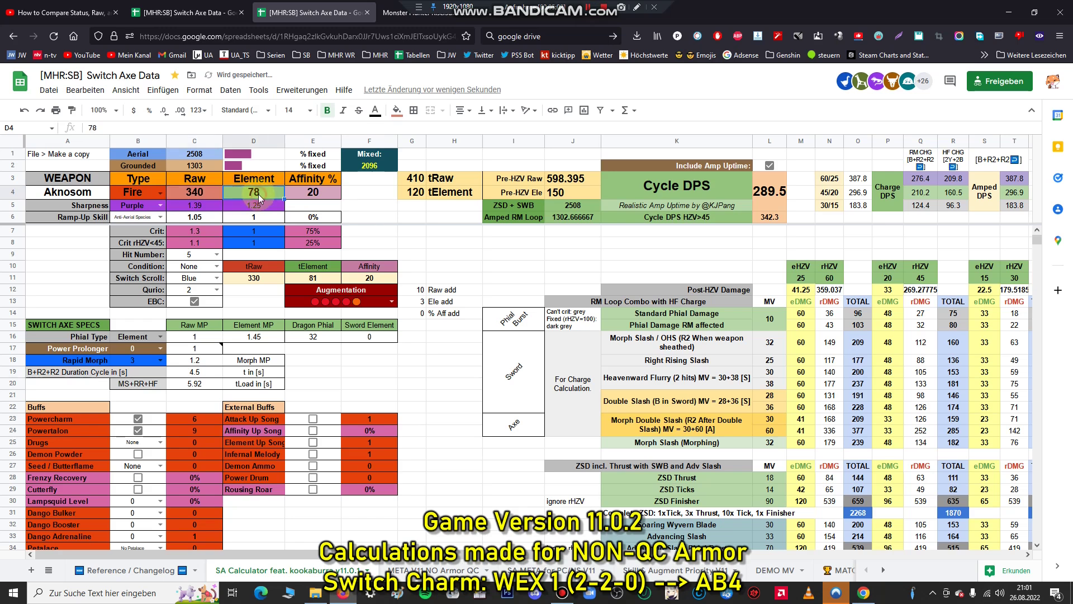
text(55)
click(323, 190)
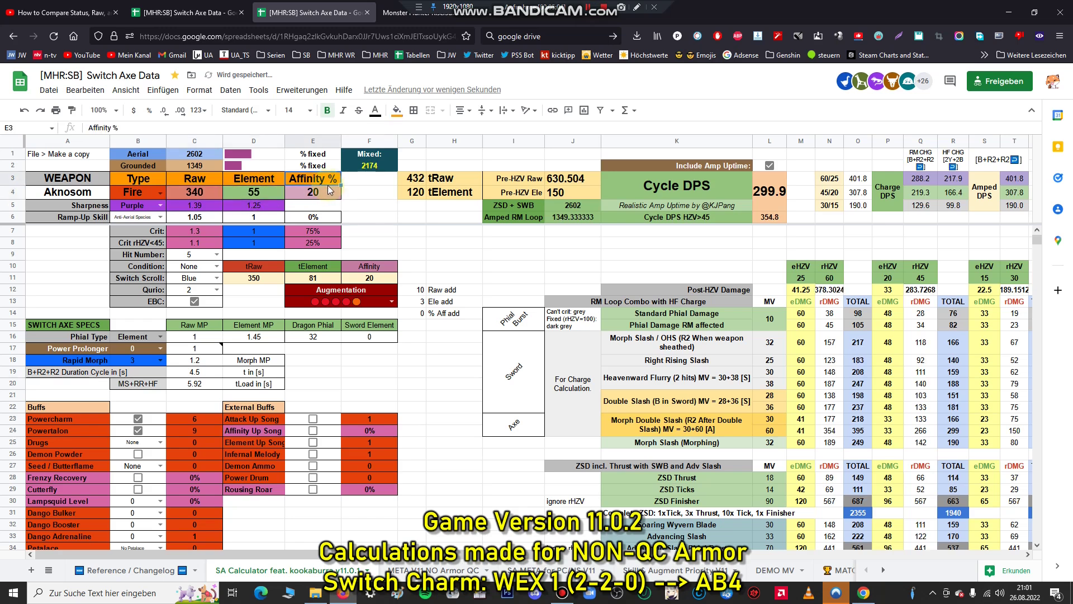
- Set Power Prolonger to level 3 and the phial type to Power in the switch axe specs
click(161, 349)
click(129, 407)
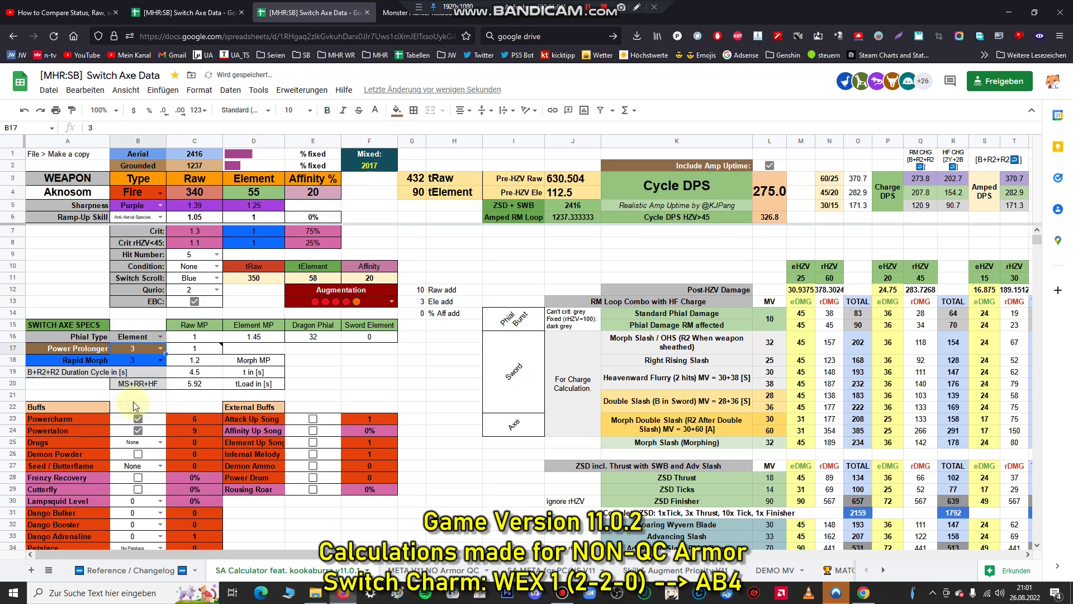
click(160, 336)
click(126, 423)
- Compare the calculator's skill levels with the skills selected in the Monster Hunter Rise armor set search in Chrome
scroll(262, 366, down, 10)
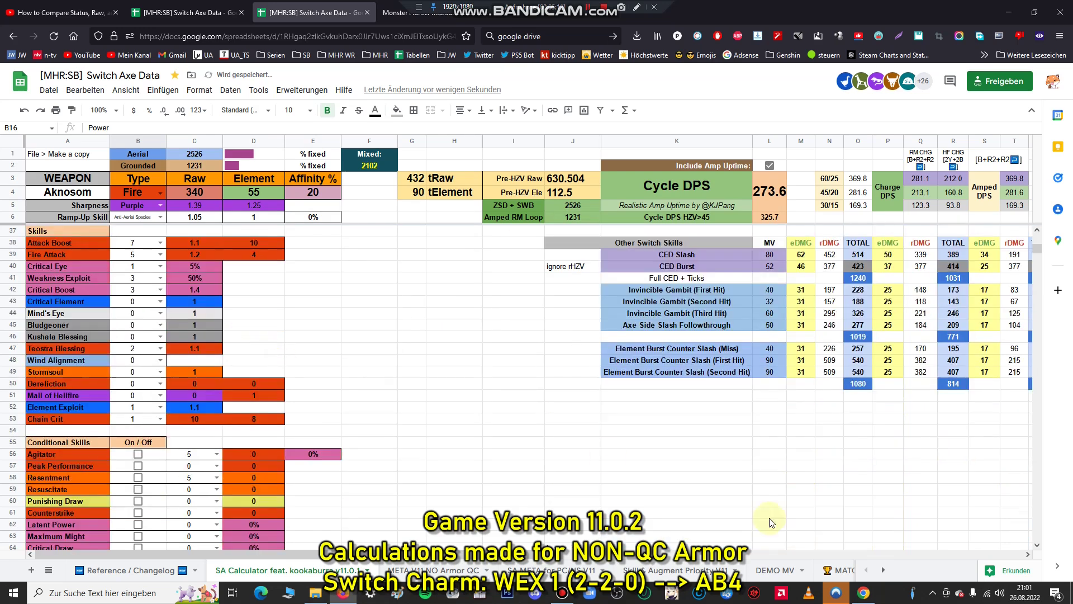
click(864, 593)
scroll(220, 320, up, 3)
scroll(219, 320, up, 1)
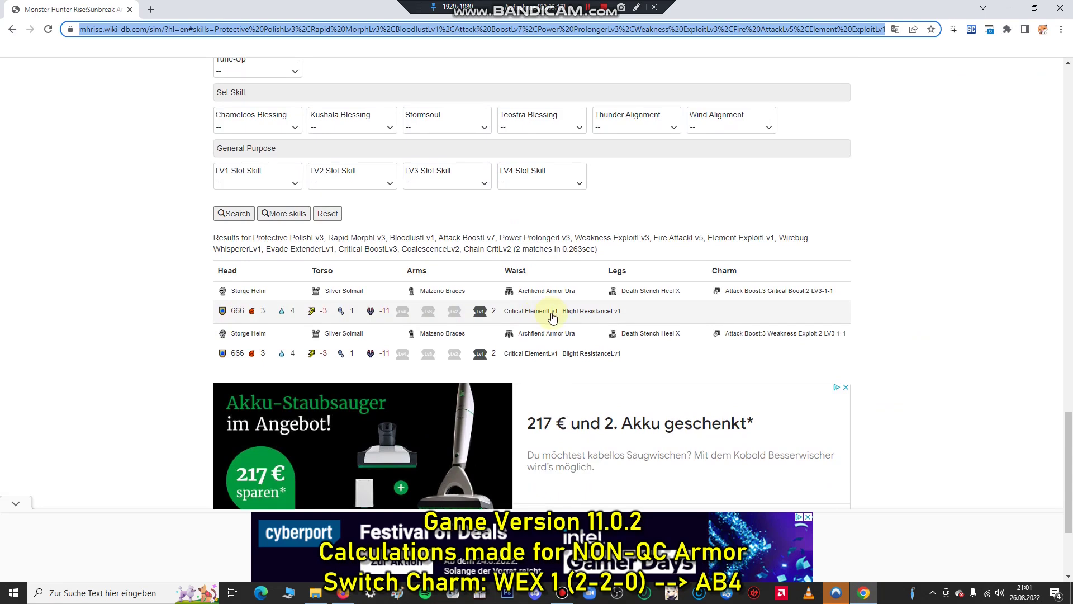
scroll(477, 316, up, 5)
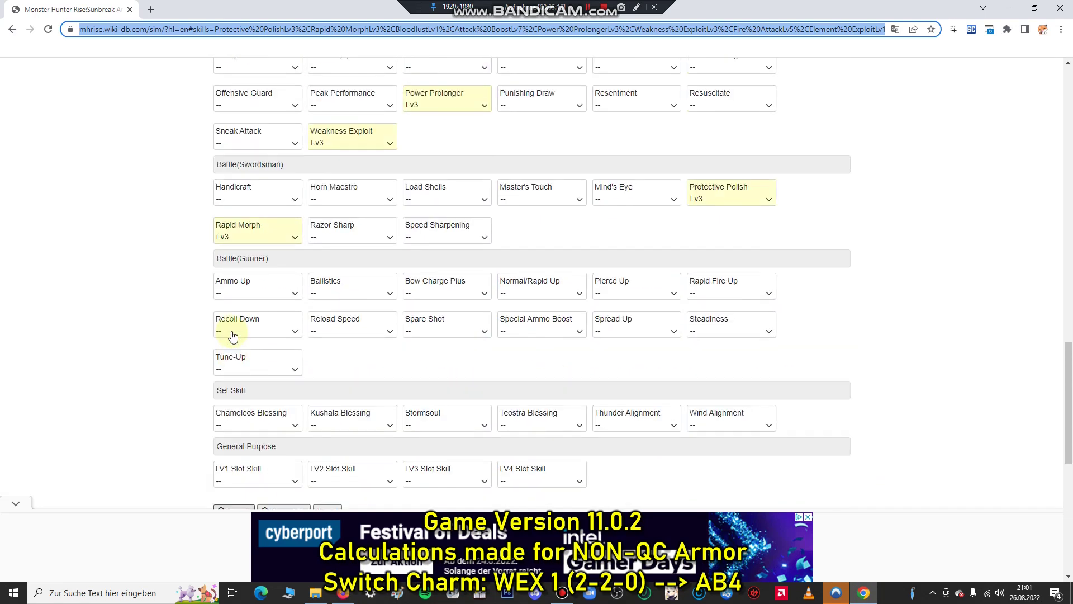
scroll(233, 335, up, 20)
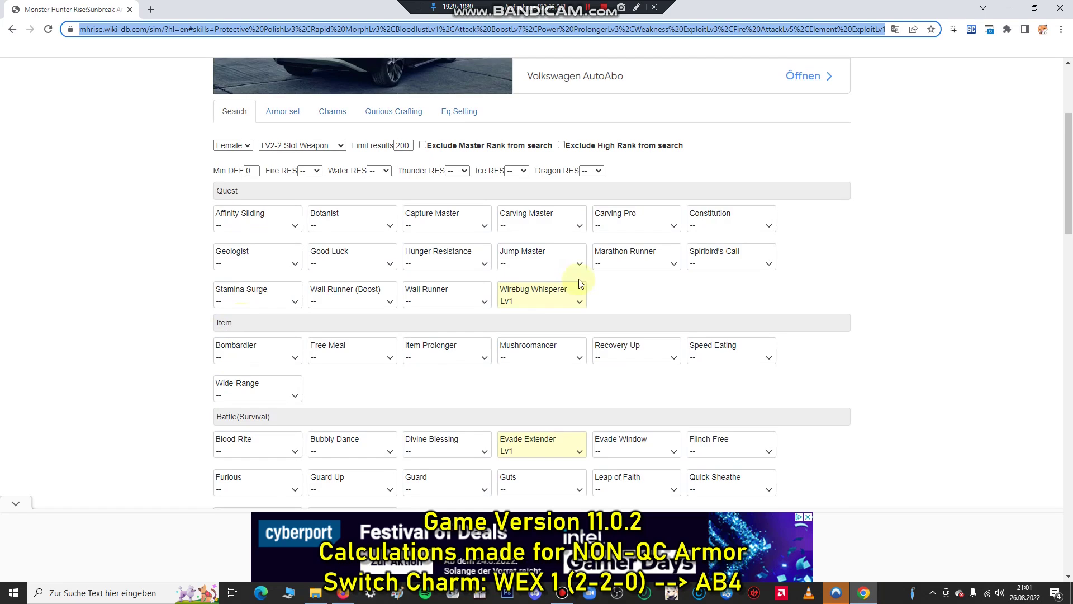
scroll(503, 328, down, 7)
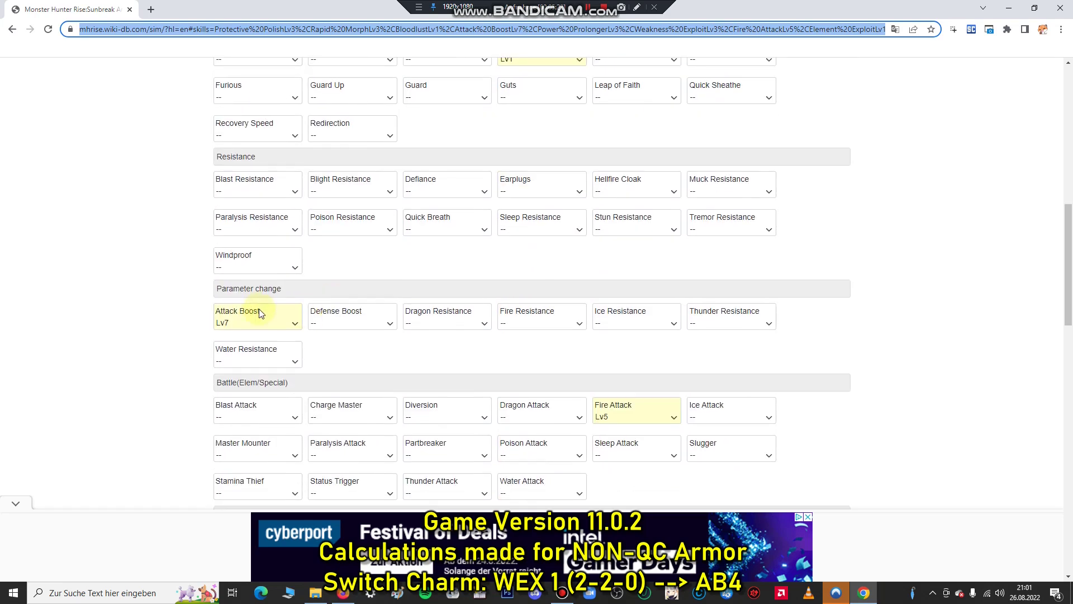
scroll(224, 302, down, 3)
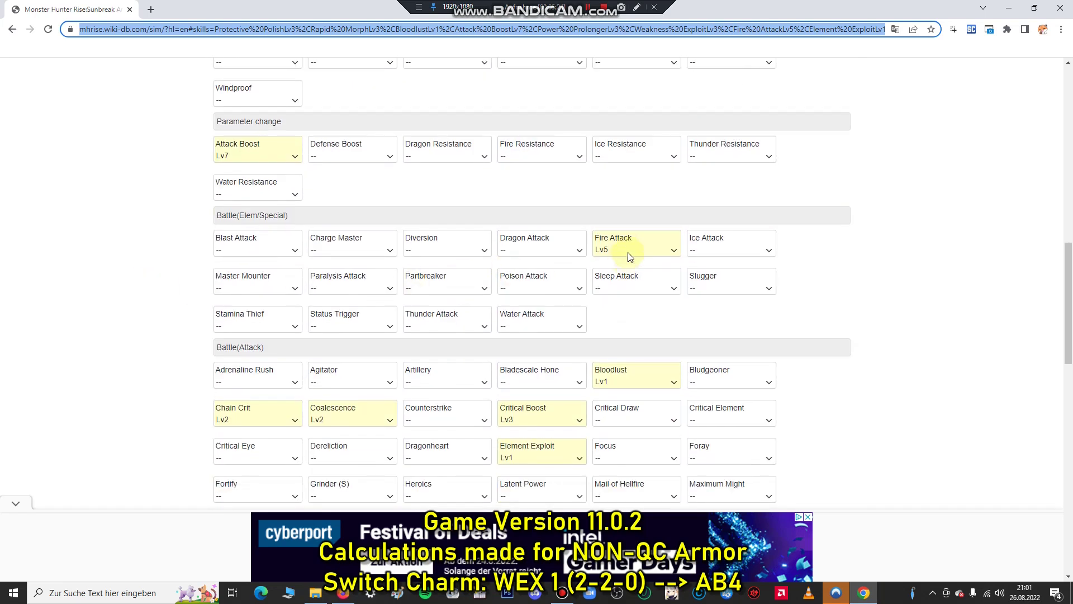
scroll(628, 253, down, 2)
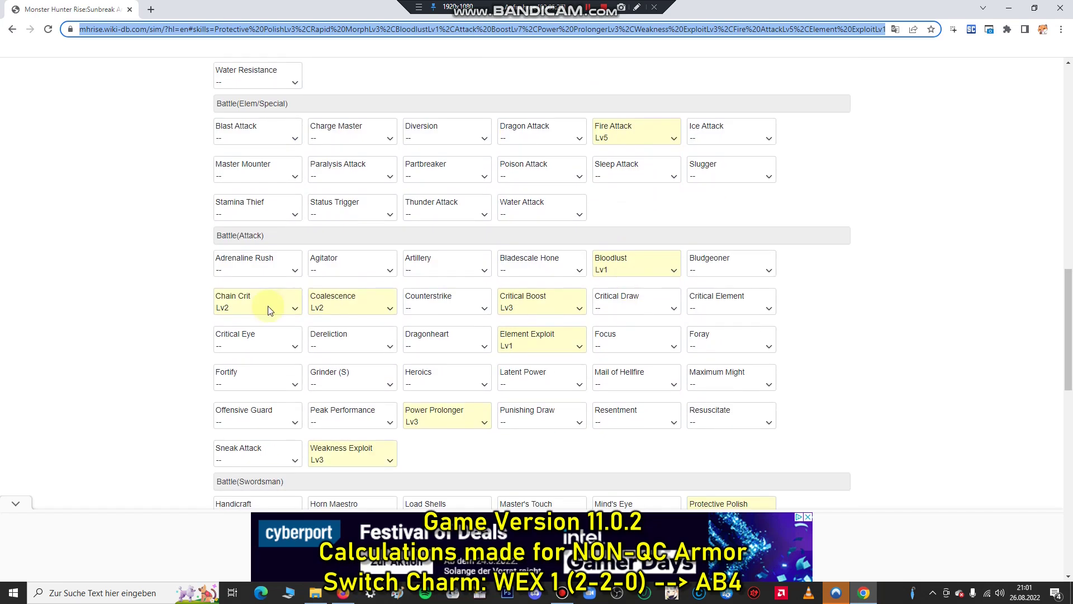
- Return to the calculator in Firefox and set both Coalescence and Chain Crit to level 2
key(alt+Tab)
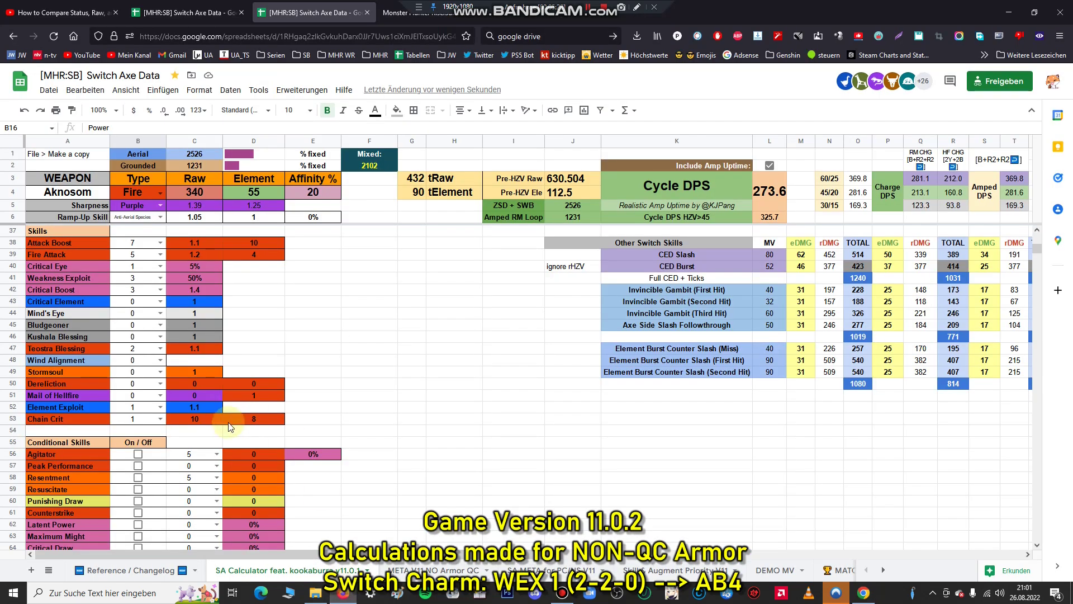
scroll(230, 427, down, 3)
click(216, 454)
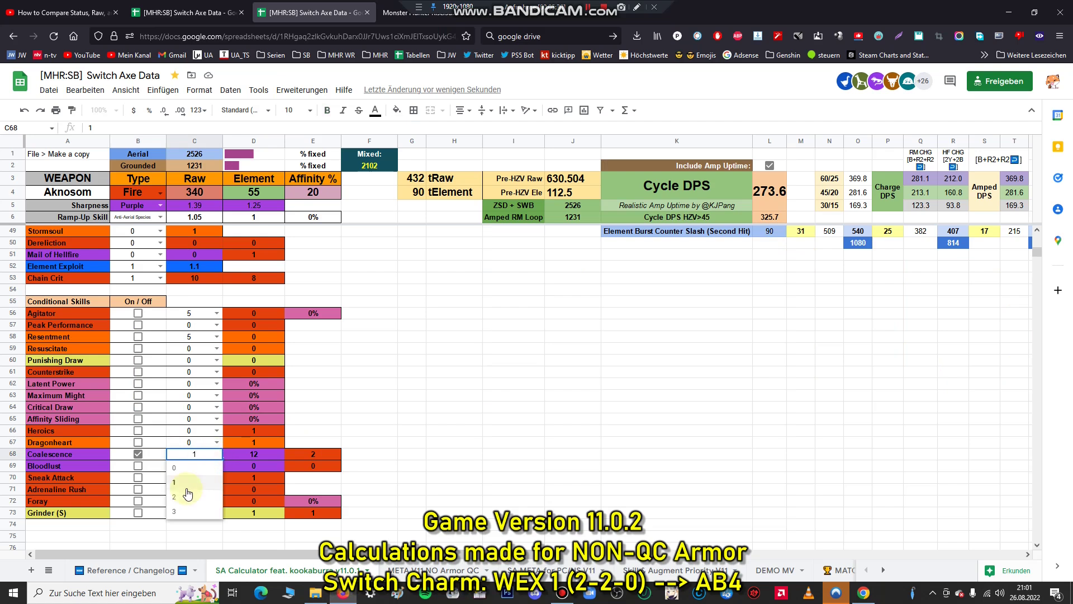
click(187, 496)
scroll(187, 481, up, 3)
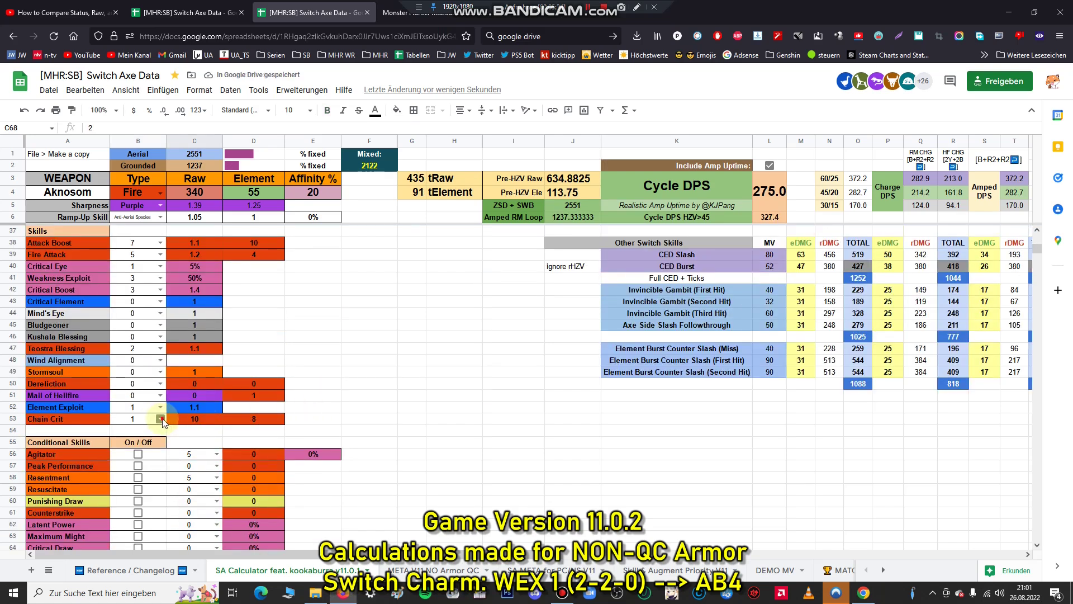
click(161, 418)
click(140, 468)
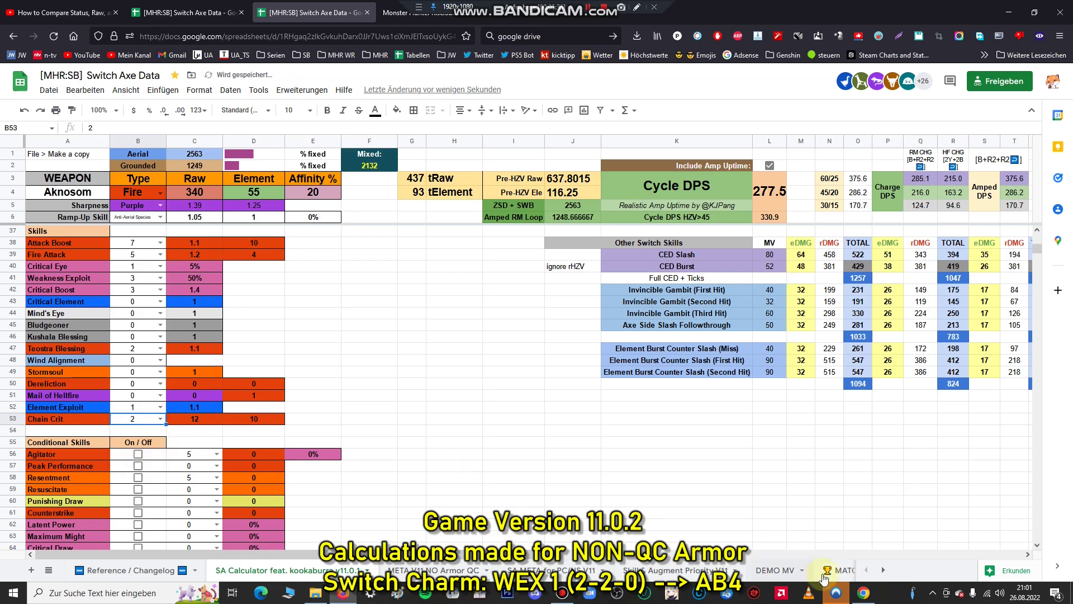
- Check the matching armor sets in Chrome, then set Critical Eye to 0 in the calculator in Firefox
click(864, 592)
scroll(331, 412, down, 10)
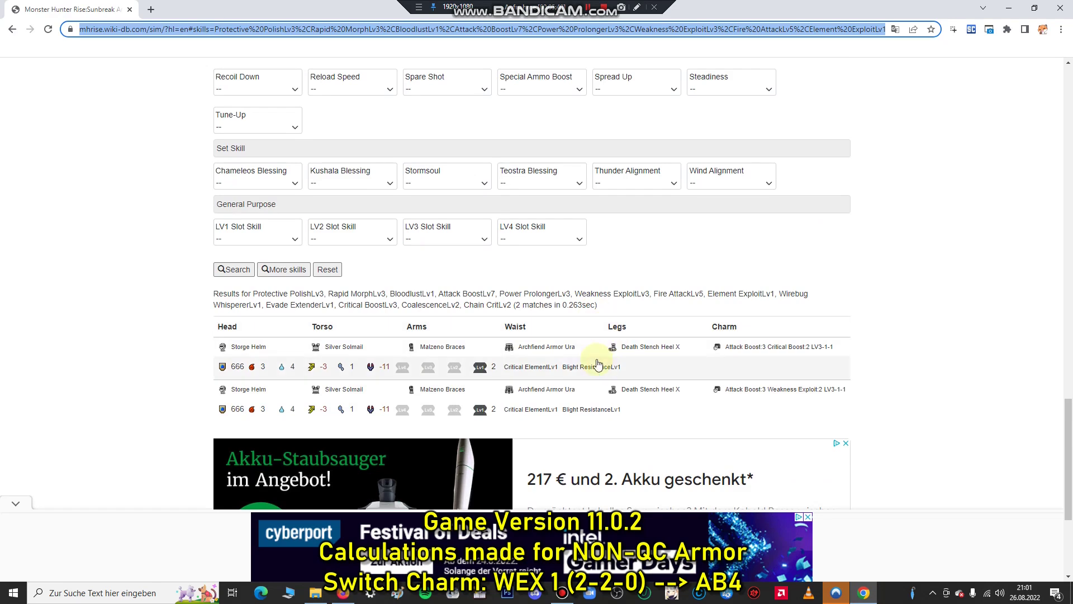
click(344, 592)
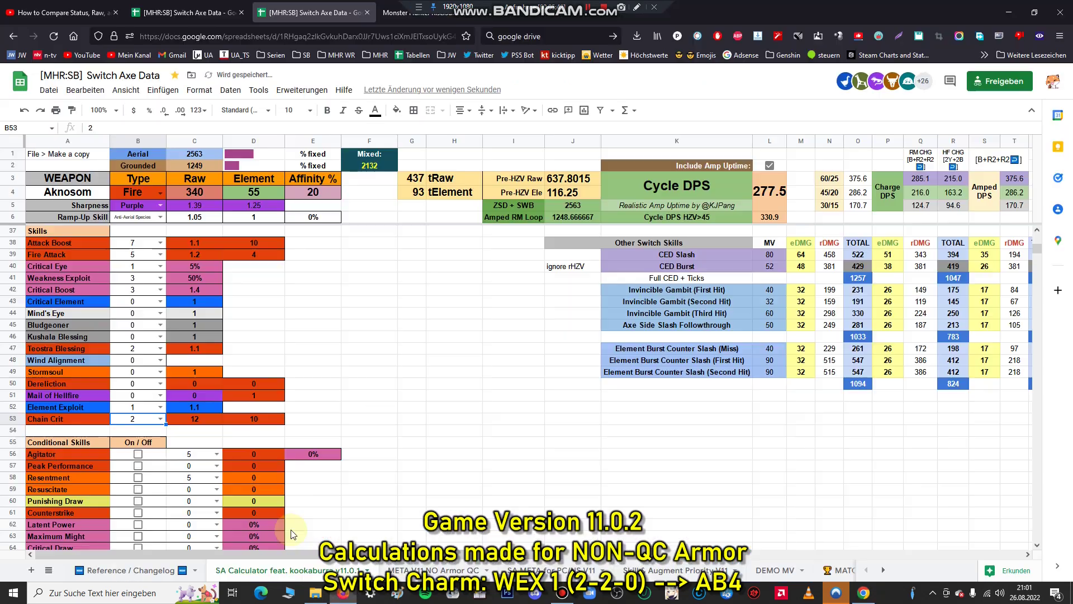
click(161, 268)
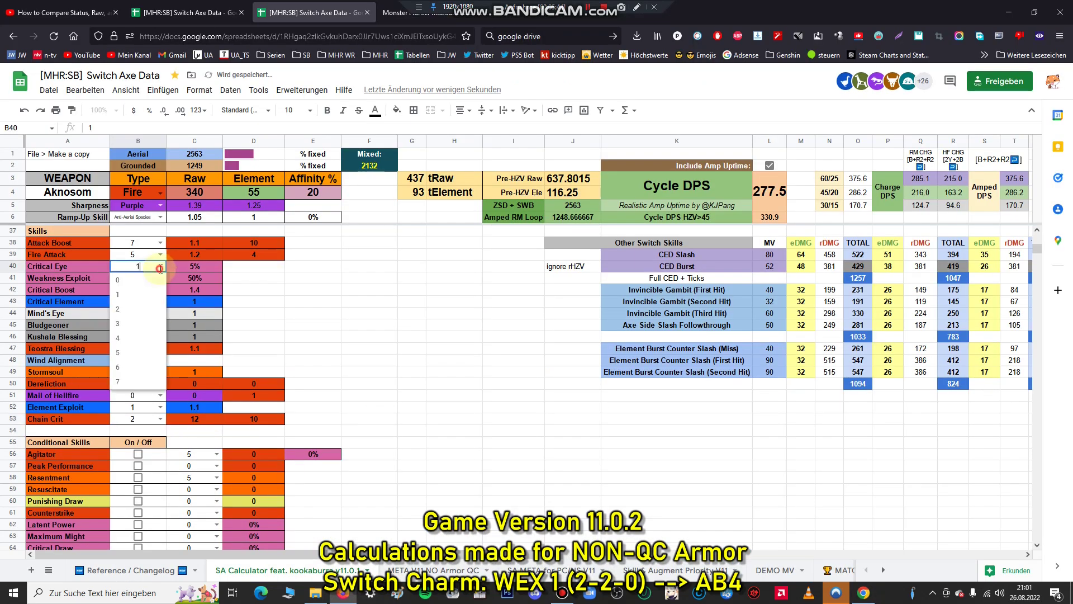
click(137, 284)
- Switch to the armor set search in Chrome and review the selected attack skills and the extra skills of the matching sets
click(860, 591)
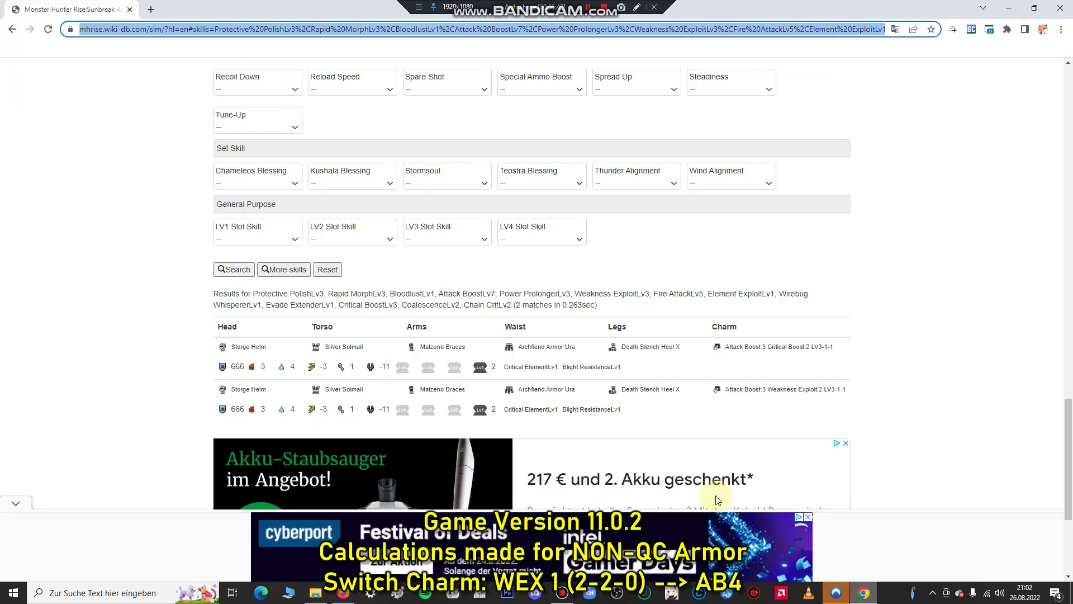
scroll(312, 300, up, 5)
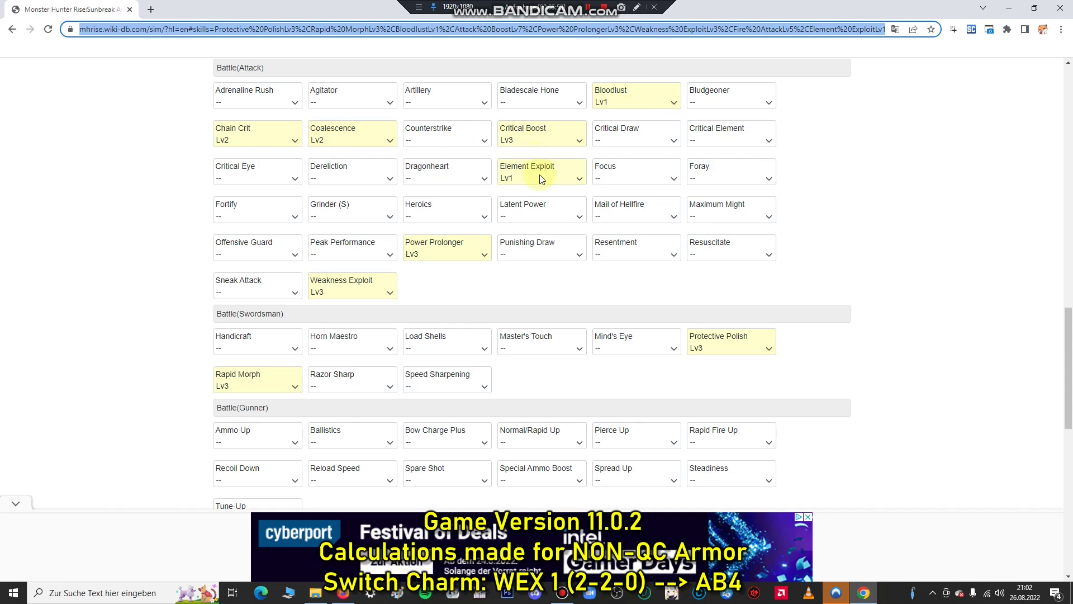
scroll(196, 316, down, 5)
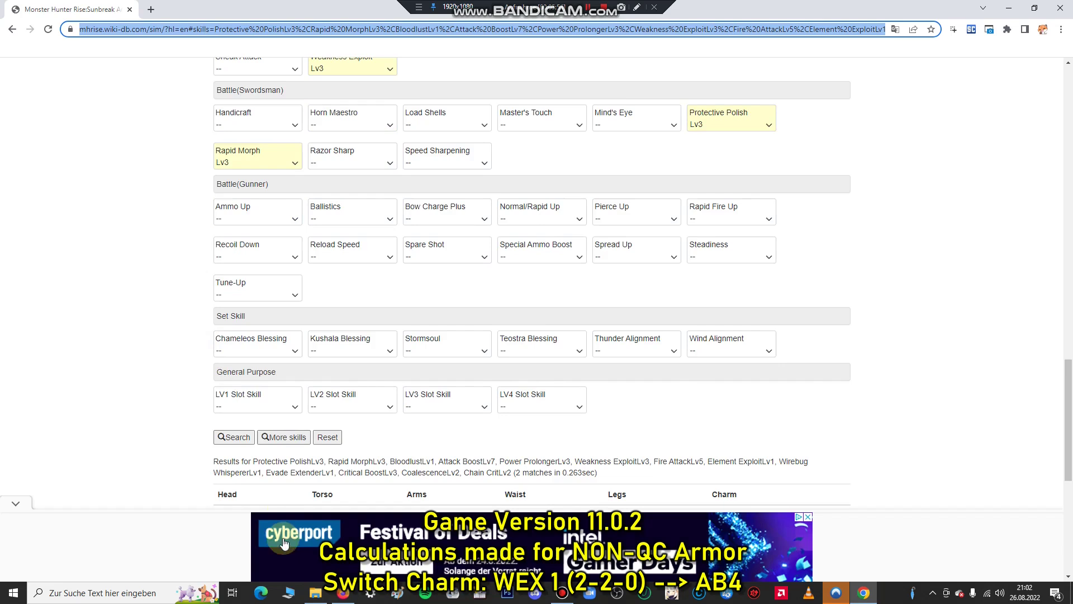
- Return to the calculator in Firefox, check the Element Exploit level and set Critical Element to 1
key(alt+Tab)
scroll(277, 404, down, 4)
scroll(251, 398, up, 2)
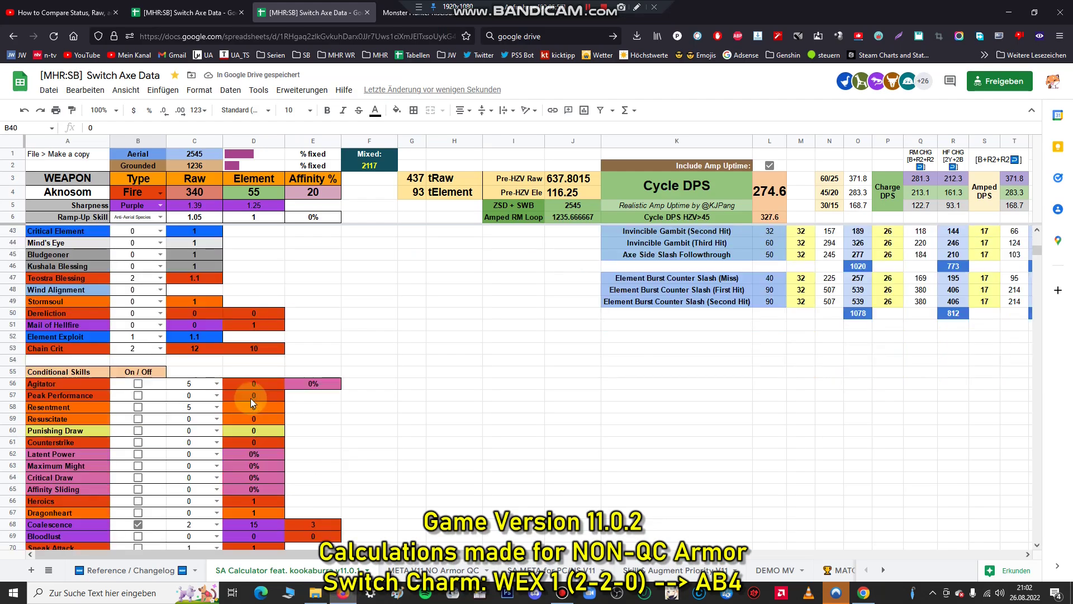
click(157, 338)
scroll(151, 346, up, 4)
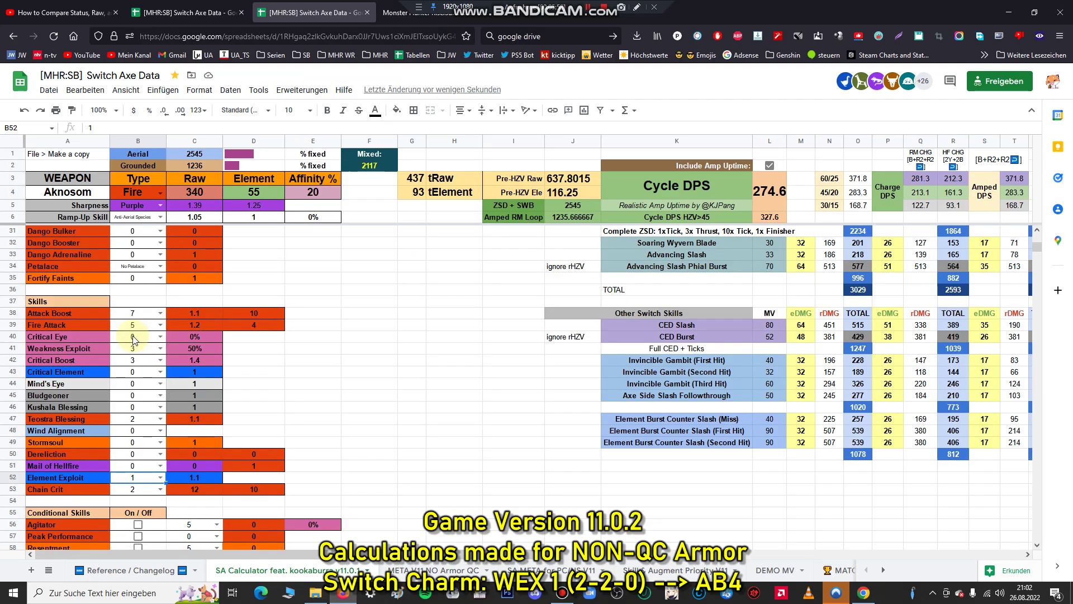
click(148, 373)
click(159, 373)
click(134, 398)
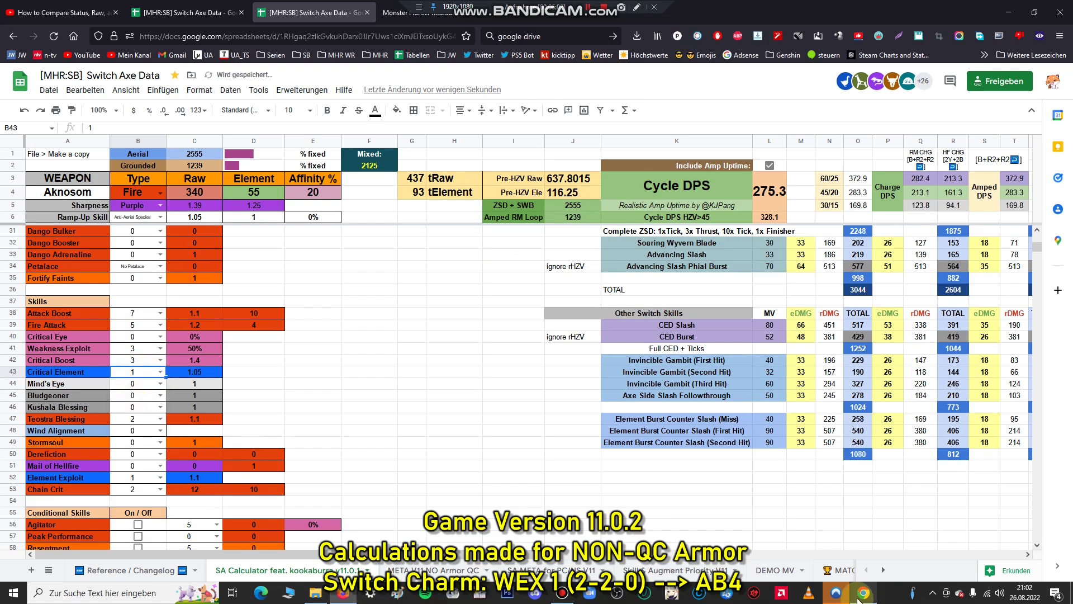
- Switch to the armor set search in Chrome and compare the matching sets with the selected attack skills
click(855, 596)
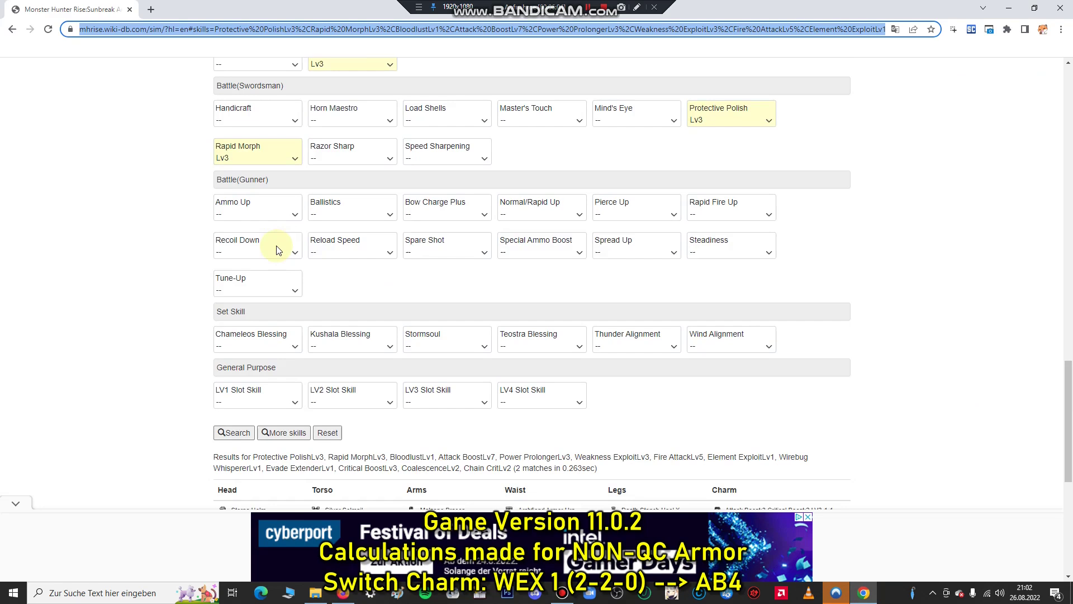
scroll(276, 250, down, 4)
scroll(258, 261, up, 5)
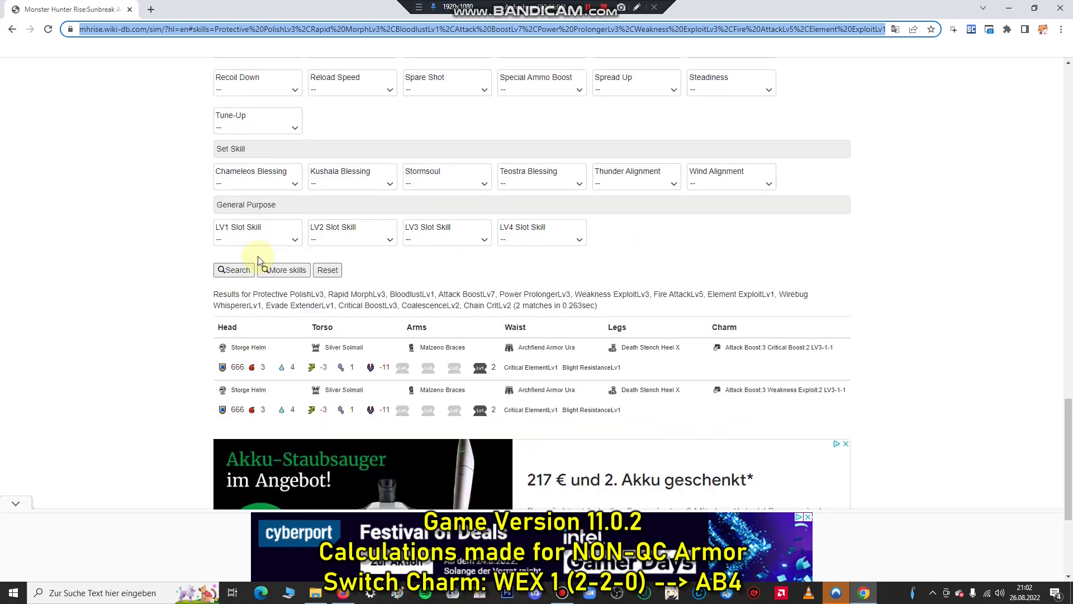
scroll(587, 185, up, 2)
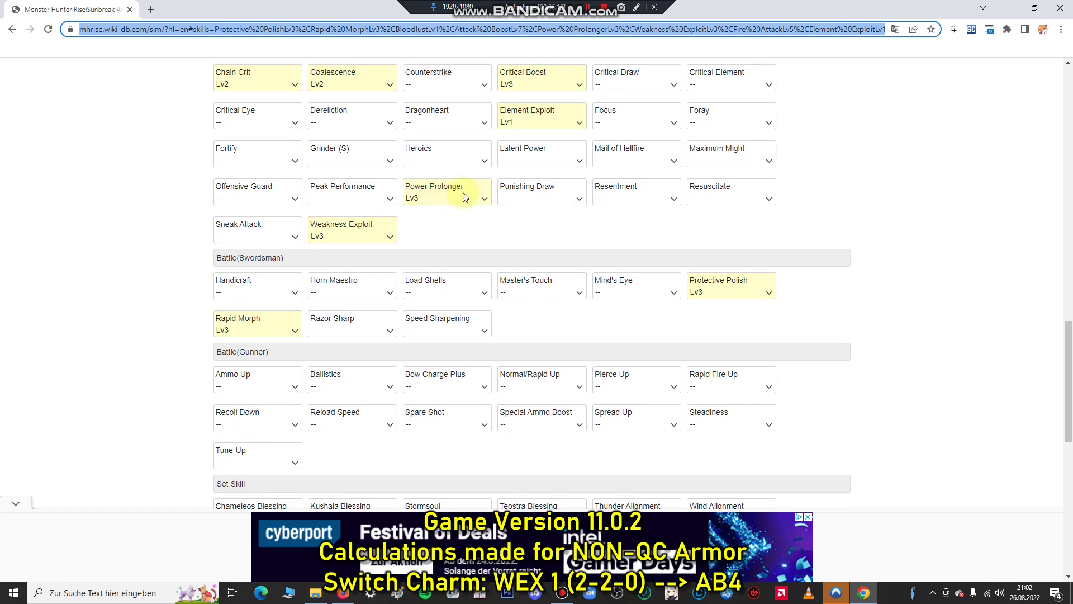
scroll(464, 197, up, 1)
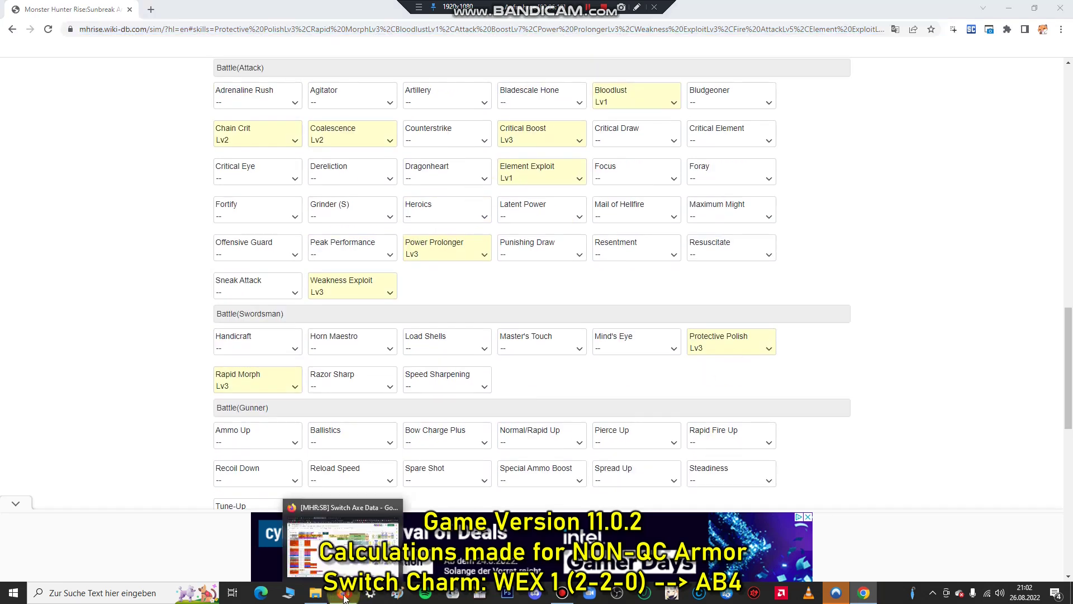
- Return to the calculator in Firefox and set the weapon's Sharpness to White
click(348, 597)
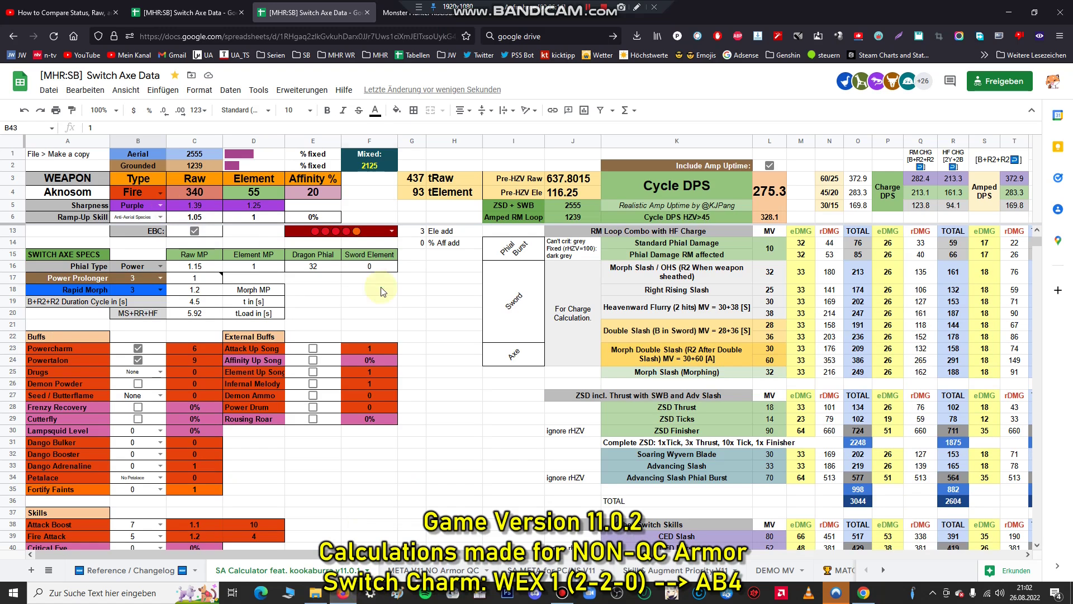
click(160, 205)
click(125, 232)
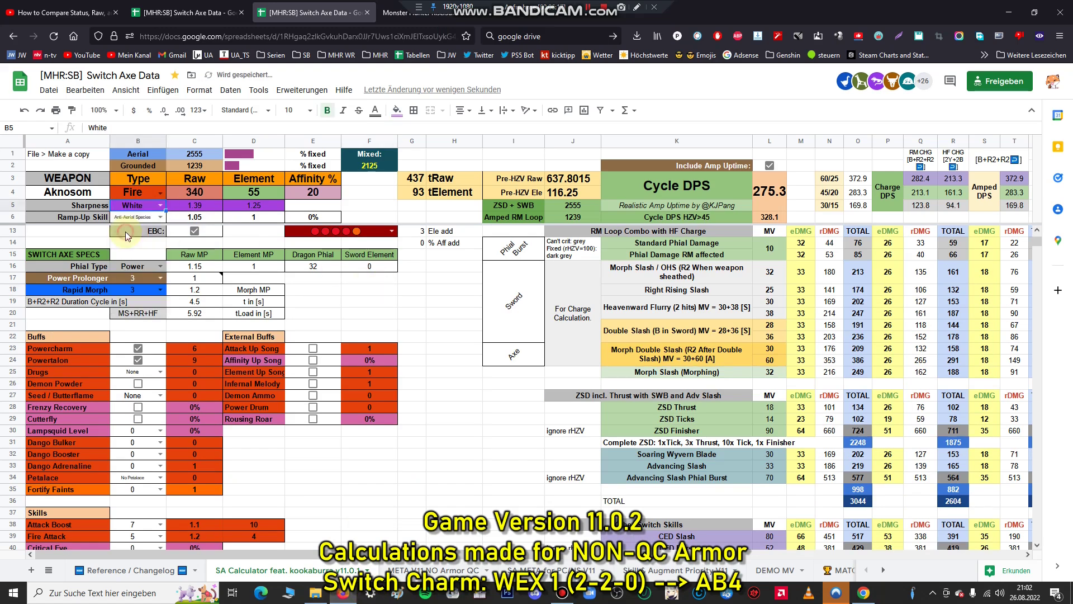
click(369, 280)
- Review the calculator's Skills section, then check the set skills in the armor set search in Chrome
scroll(354, 274, down, 3)
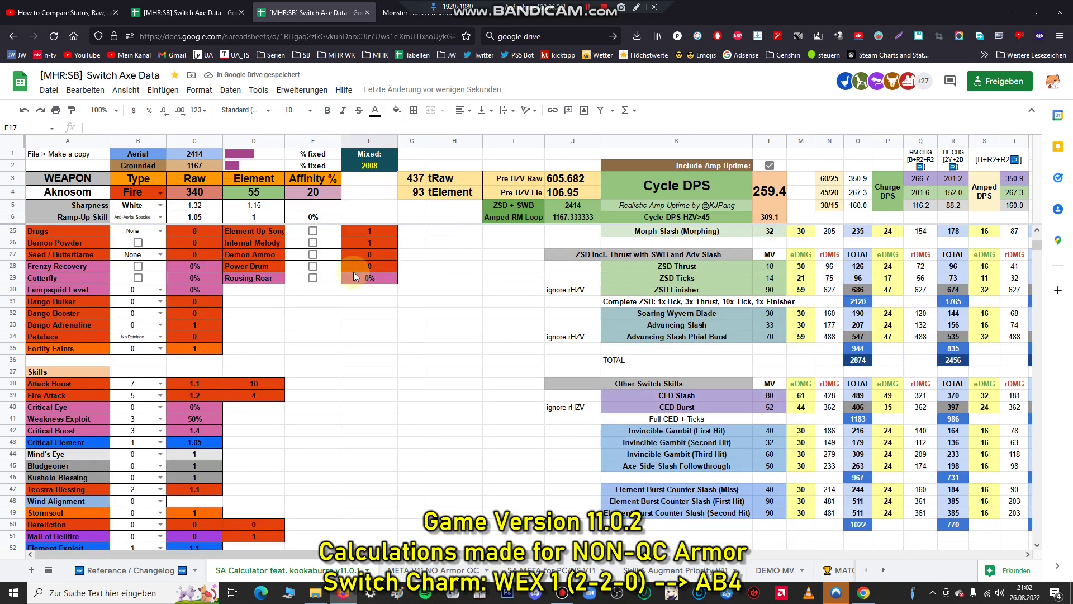
click(190, 419)
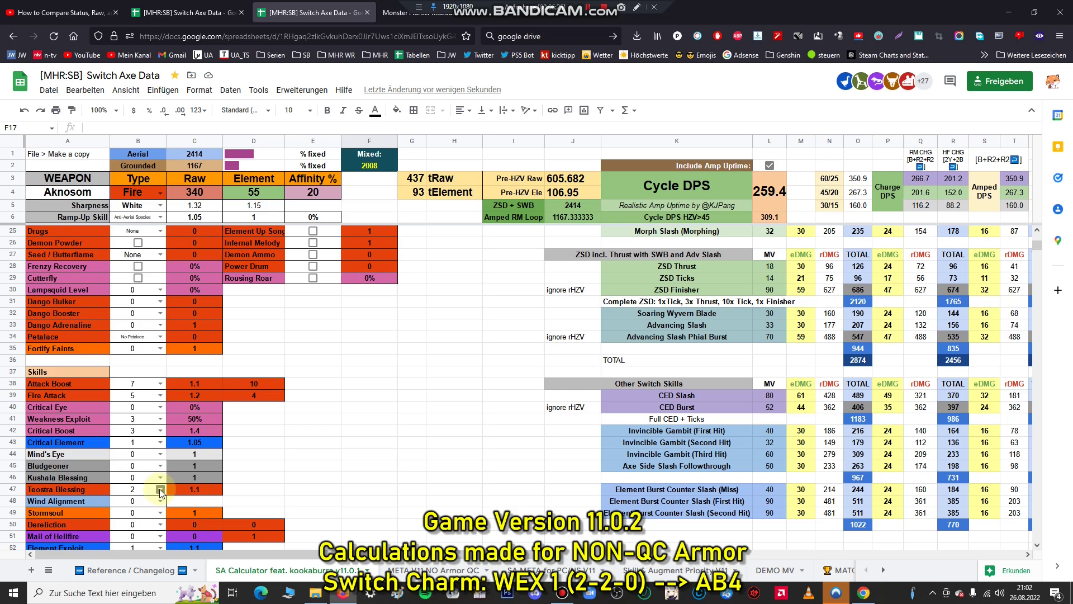
click(865, 594)
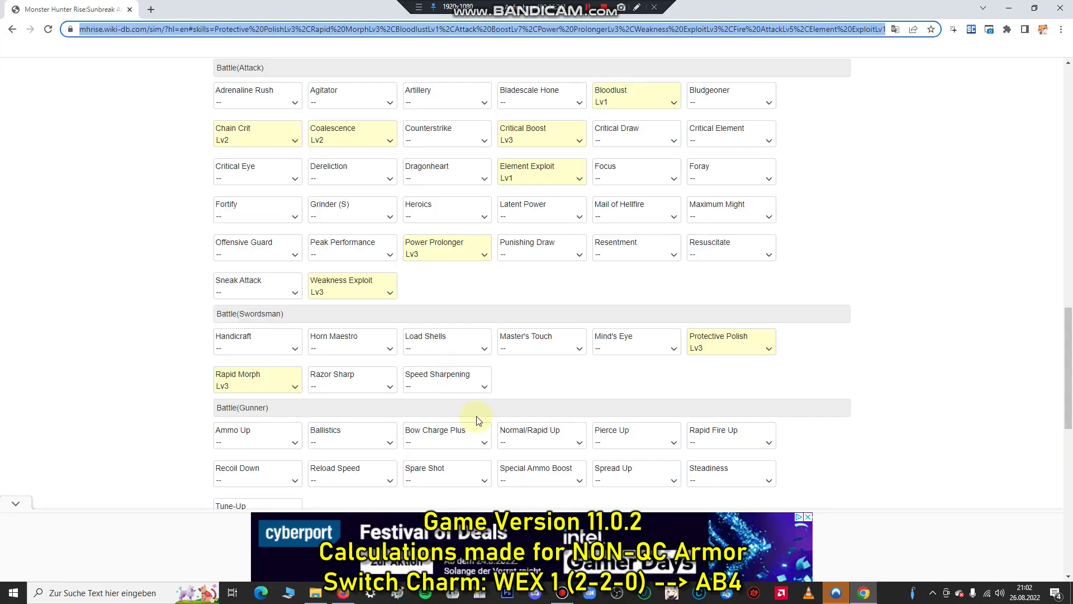
scroll(414, 388, down, 1)
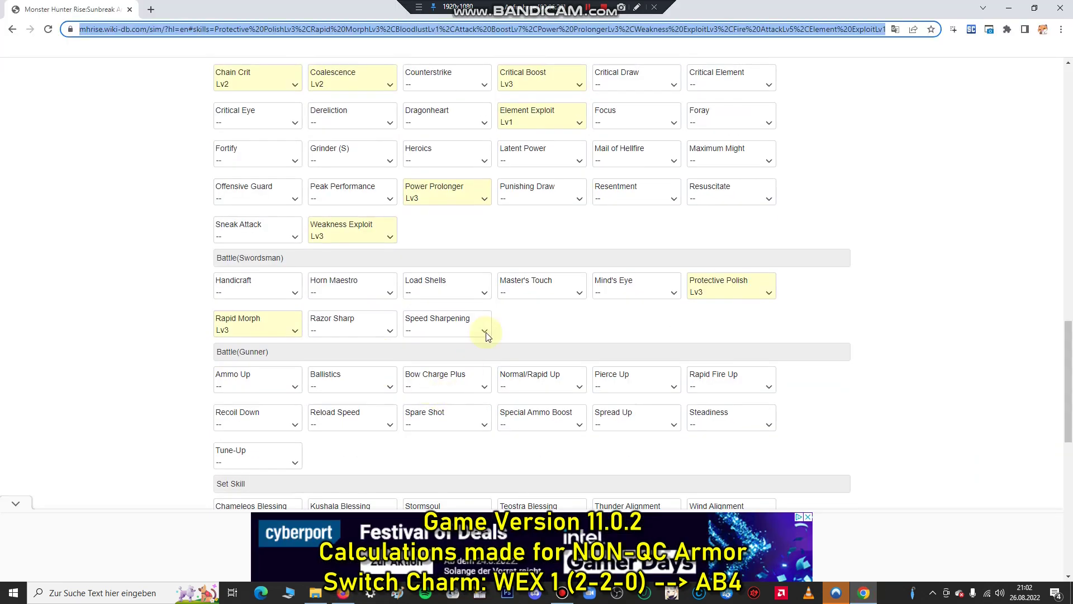
scroll(484, 335, down, 2)
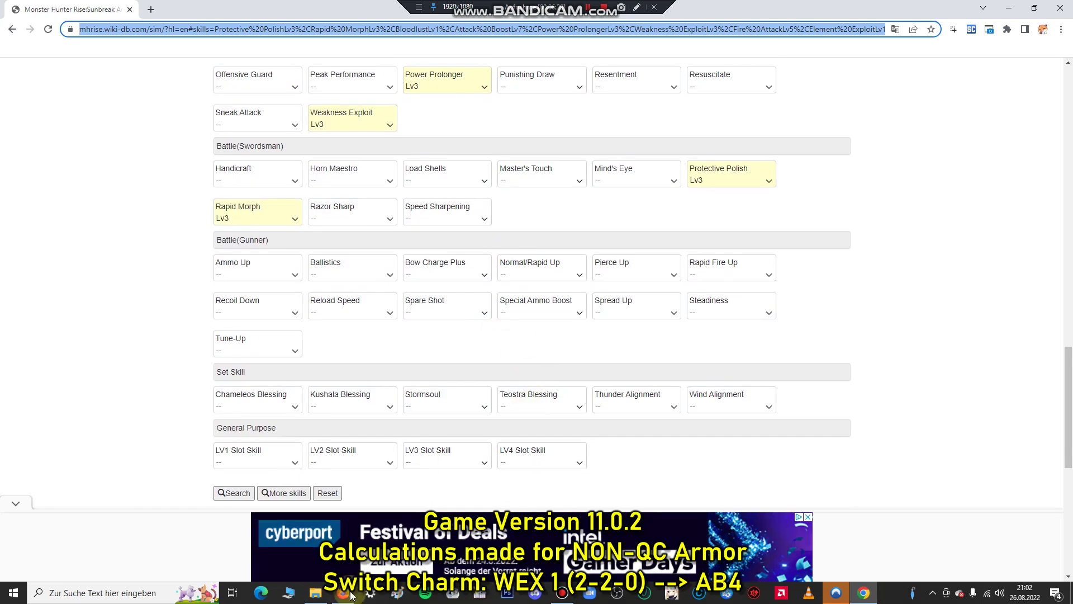
- Return to the calculator in Firefox and set Teostra Blessing to 0
click(351, 594)
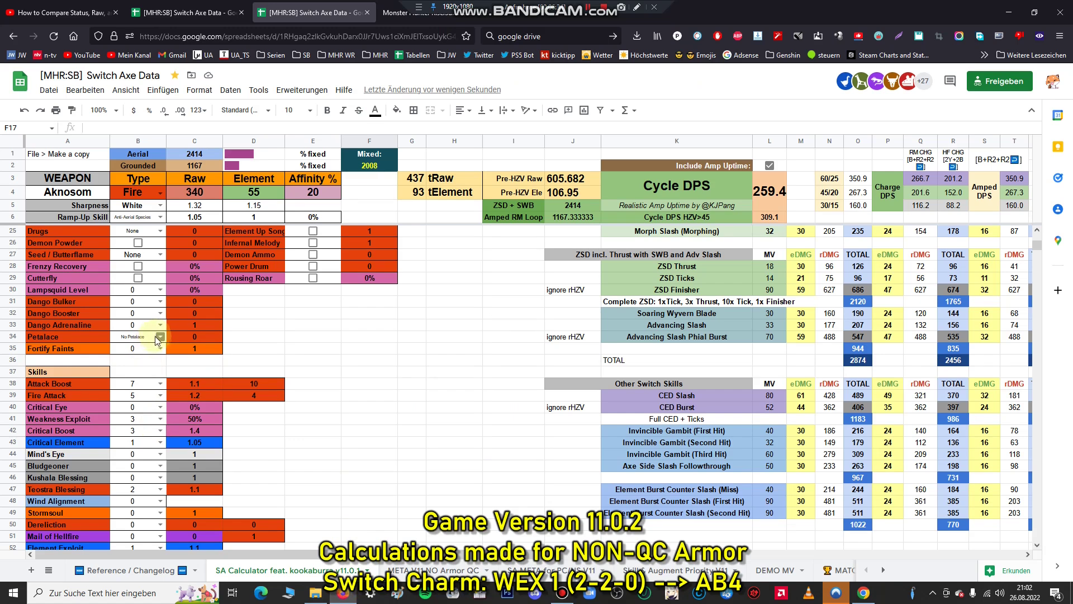
scroll(158, 377, down, 2)
scroll(161, 391, down, 2)
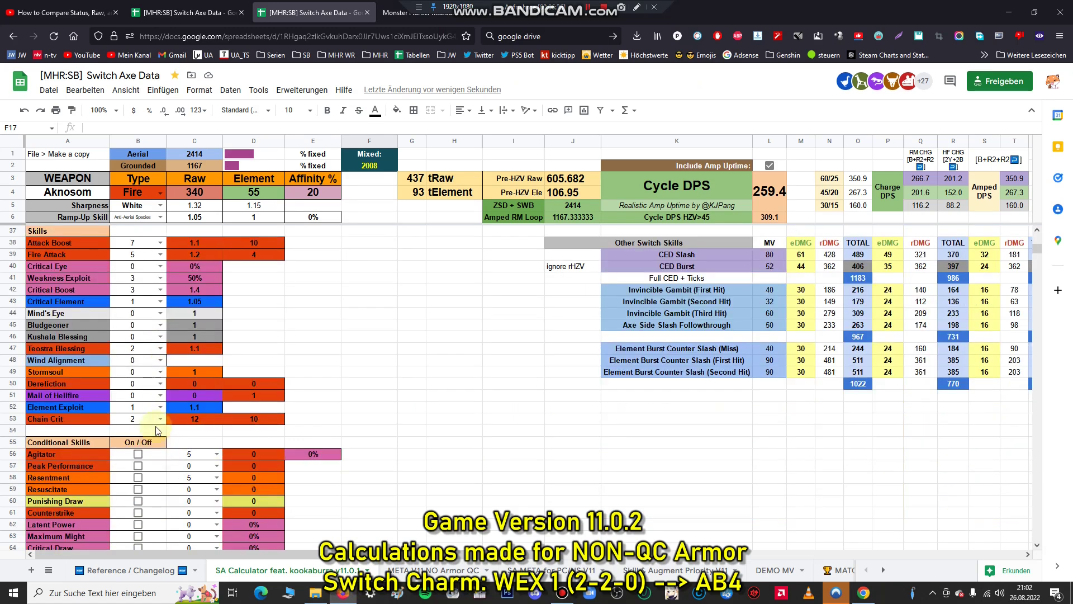
click(159, 350)
click(137, 365)
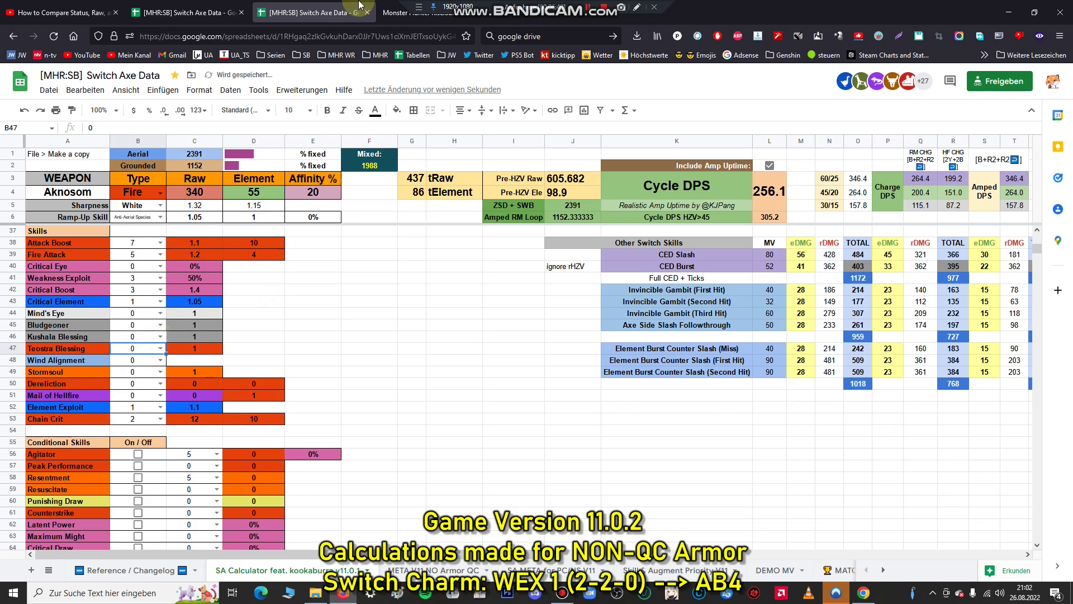
- In the SA META for PC/NS V11 sheet, set the Dawnbreaker Simorgh row's Mix Air/Gnd value to 1988 and clear its PDF cell
key(ctrl+Page_Up)
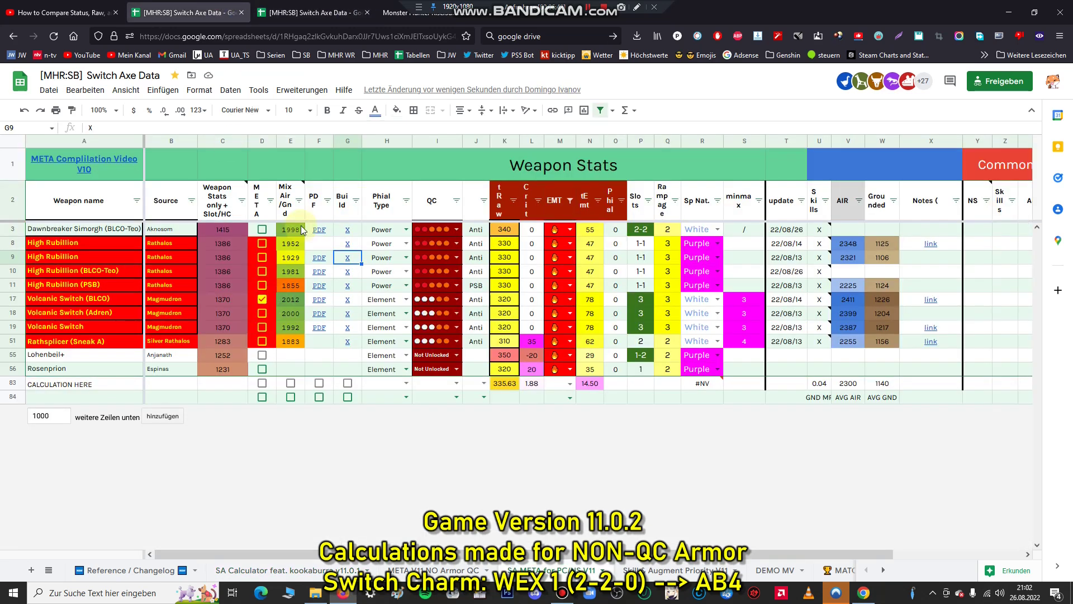
key(ctrl+Page_Down)
key(ctrl+Page_Down)
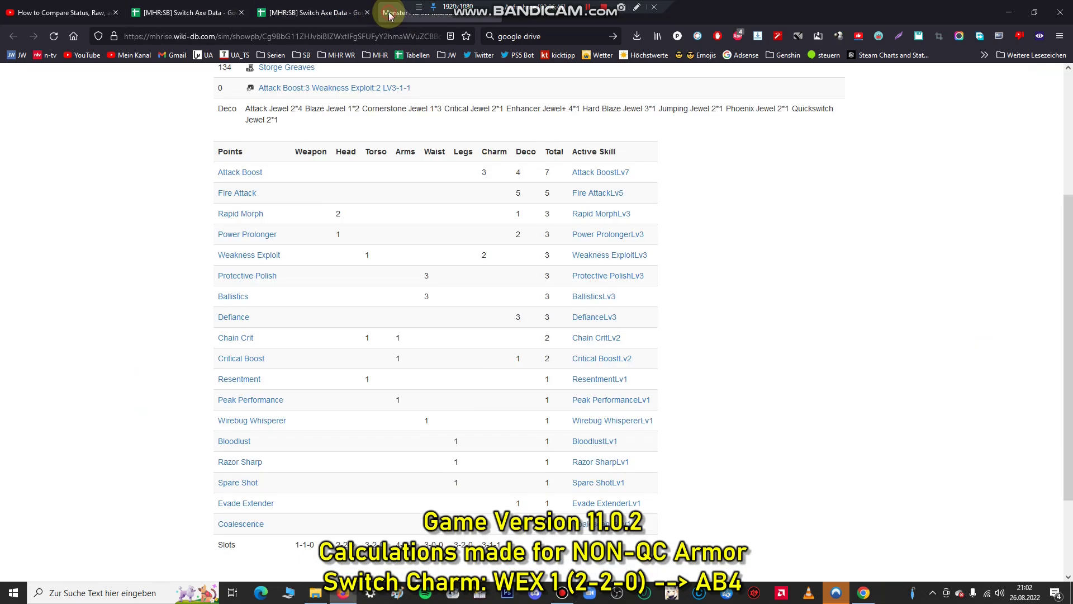
click(351, 13)
click(227, 12)
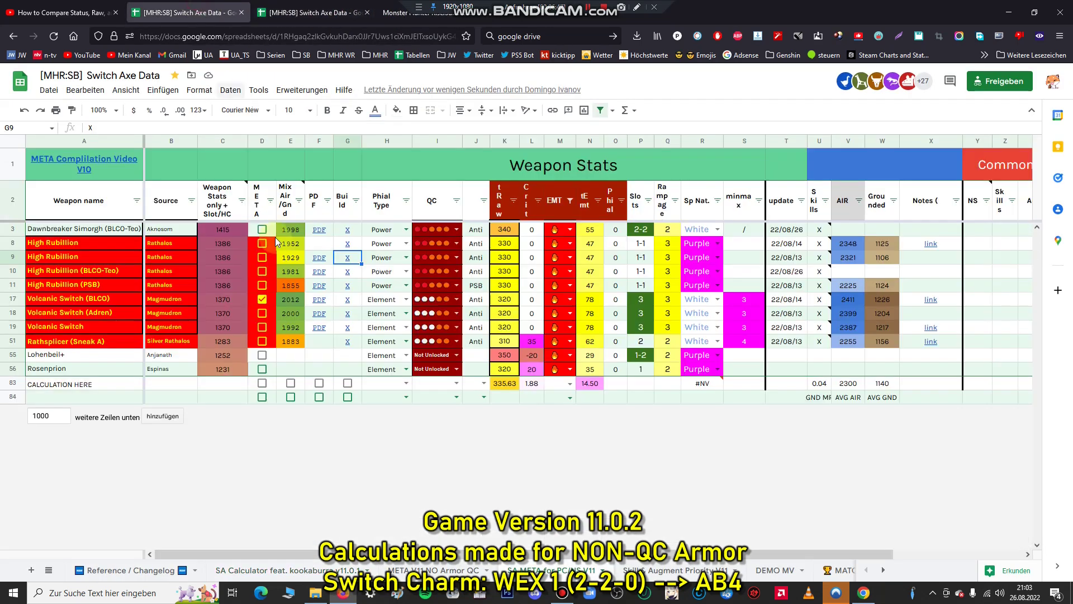
click(291, 231)
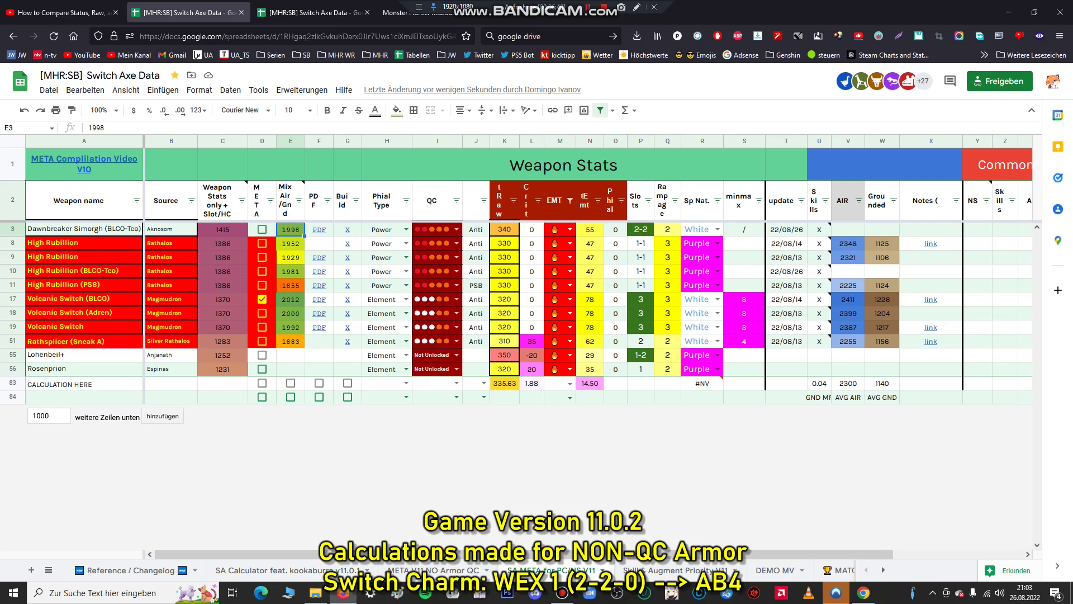
key(Return)
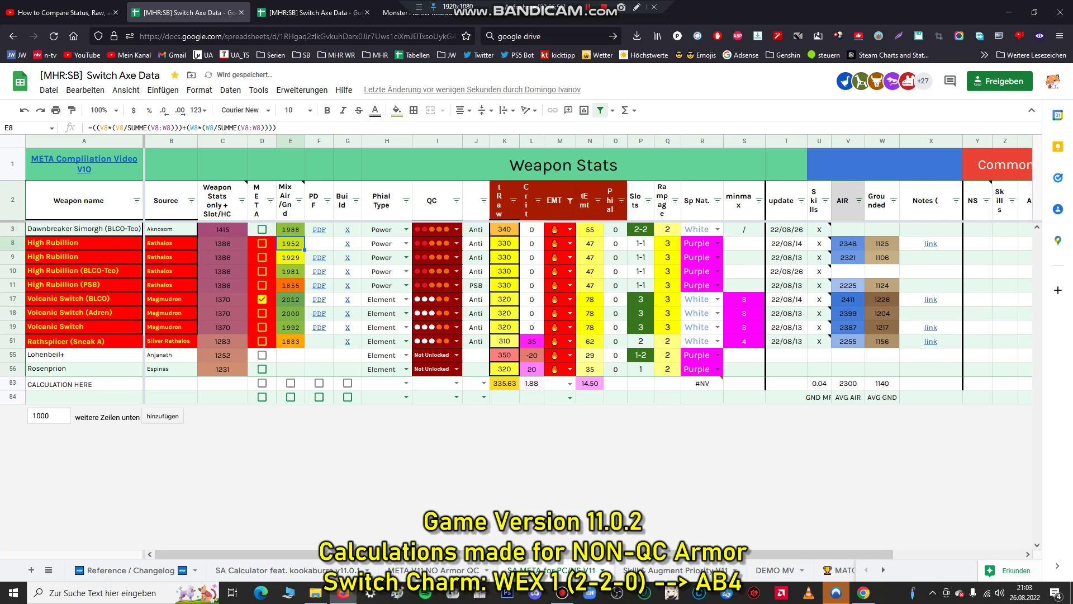
click(327, 233)
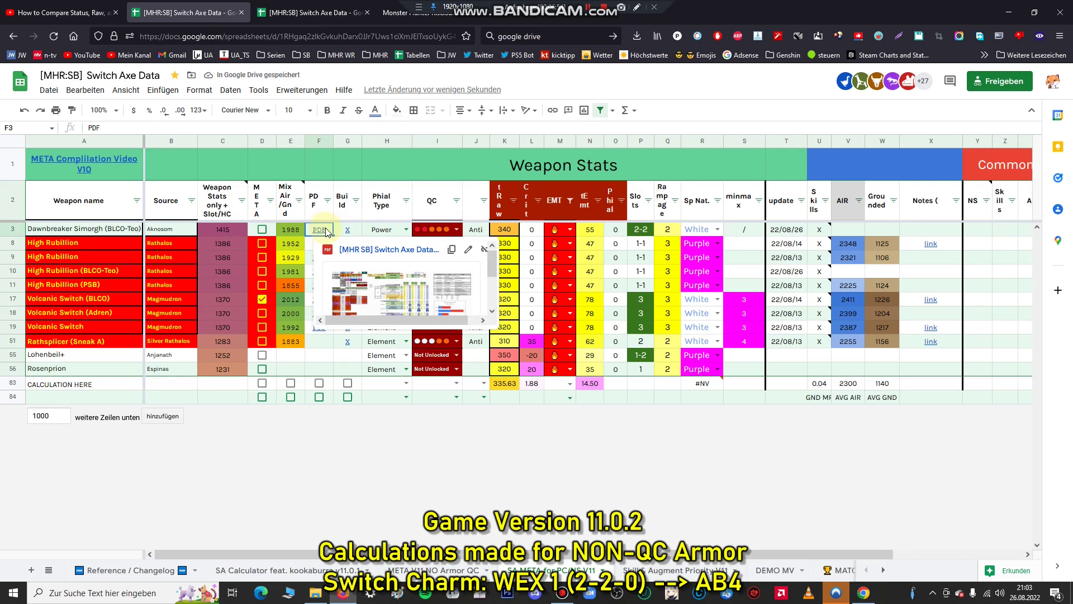
key(Delete)
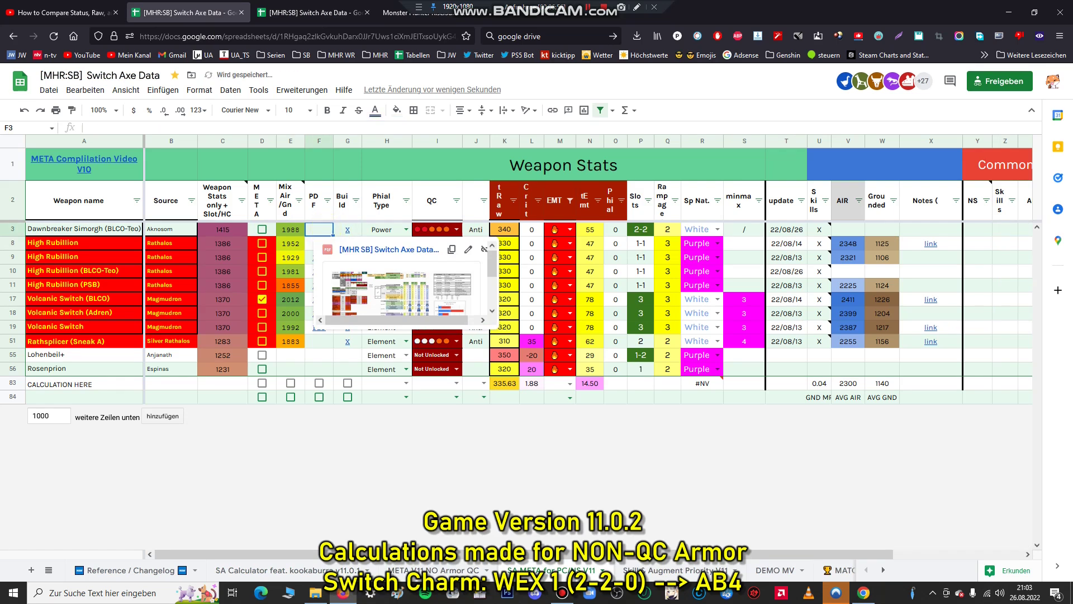
- Open the bookmarked SA Builds Google Drive folder, then export the SA Calculator sheet as a PDF and close the downloaded file's preview
click(432, 12)
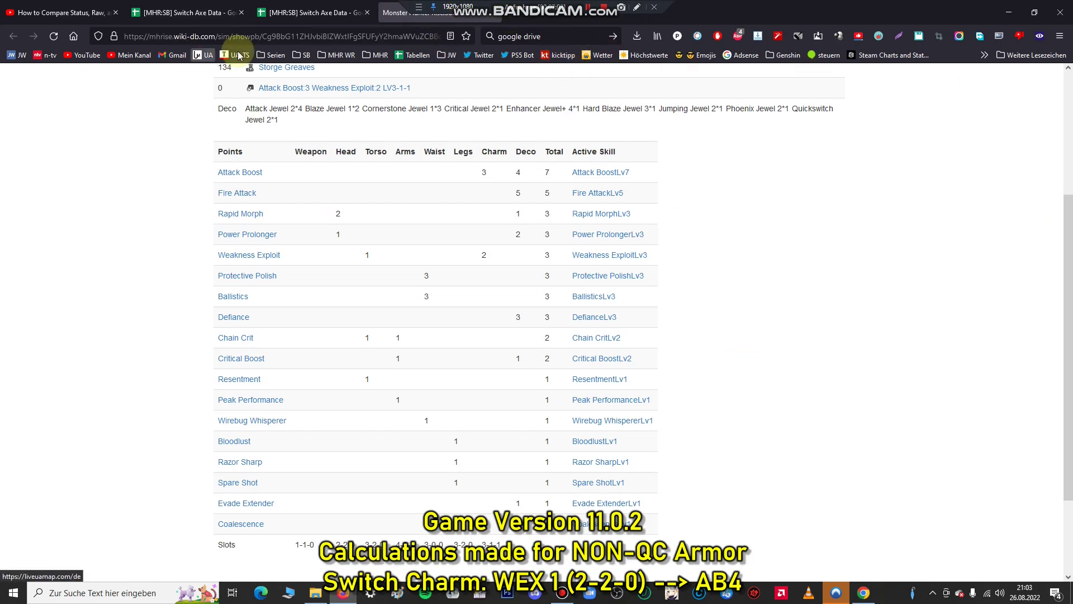
click(309, 55)
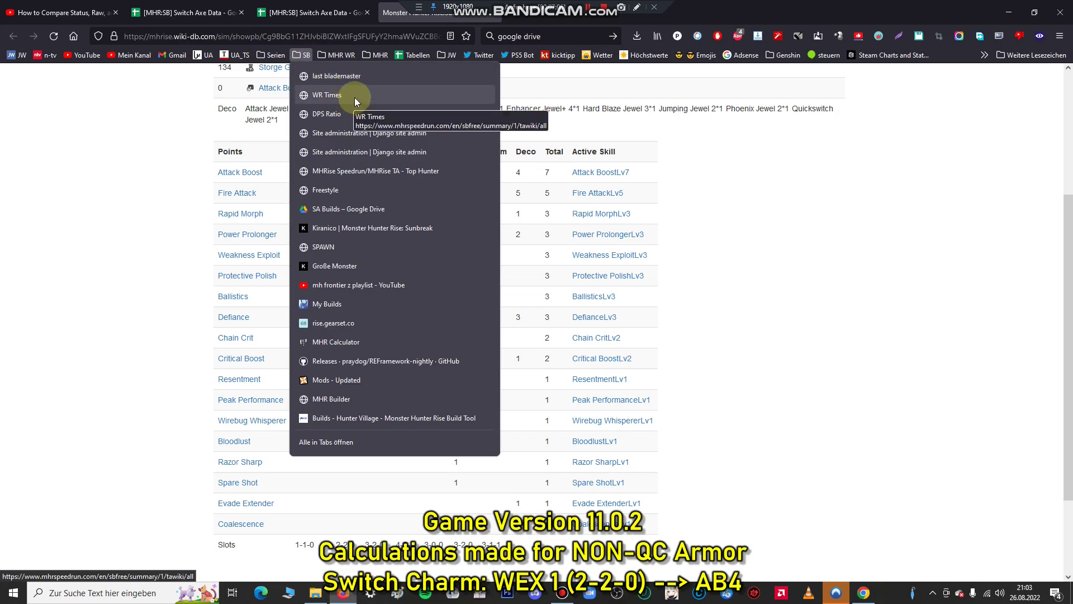
click(313, 12)
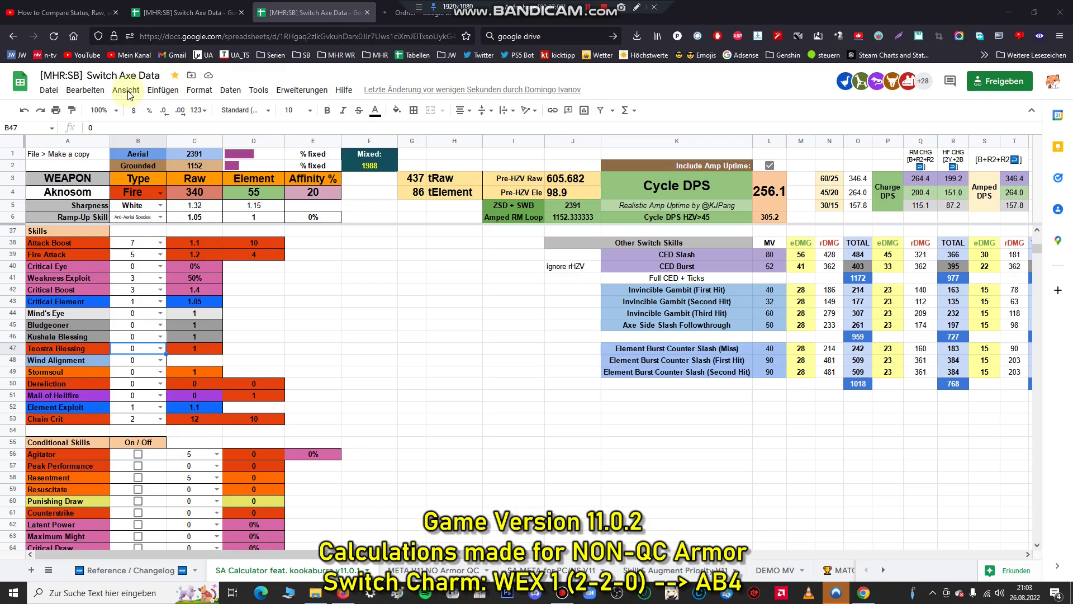
click(49, 90)
mouse_move(100, 228)
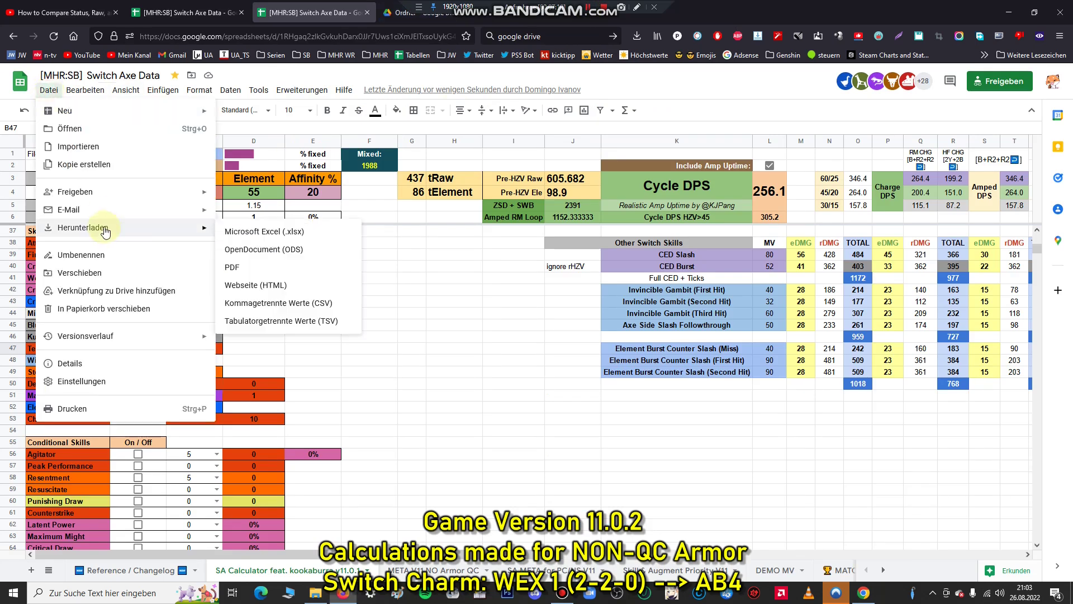
click(246, 265)
click(1031, 80)
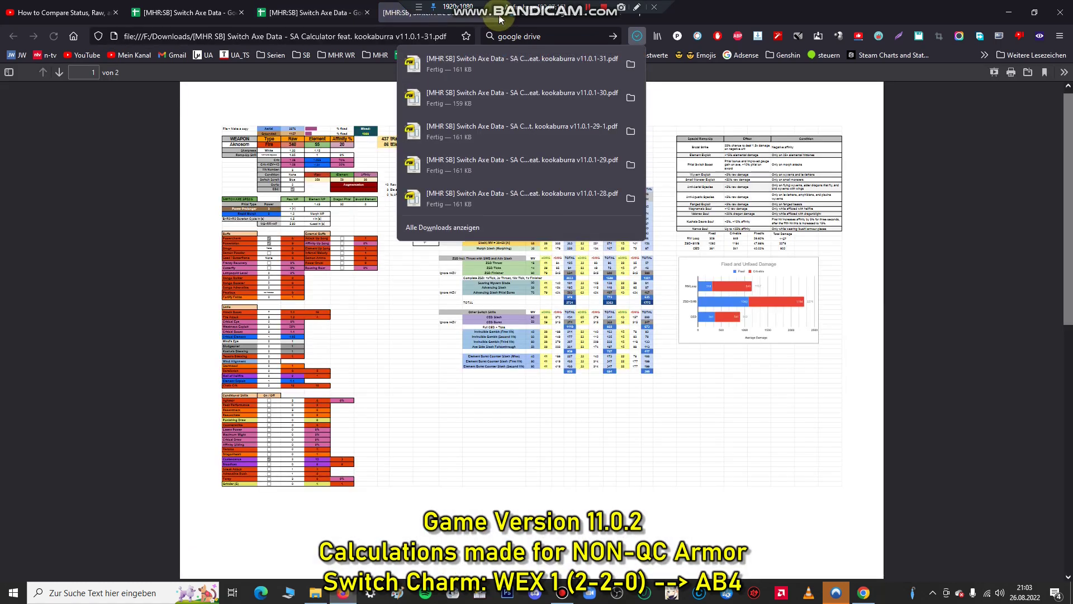
click(494, 12)
- Reset the Drive page zoom and upload the downloaded SA Calculator feat. kookaburra v11.0.1-31.pdf to the SA Builds folder
click(383, 13)
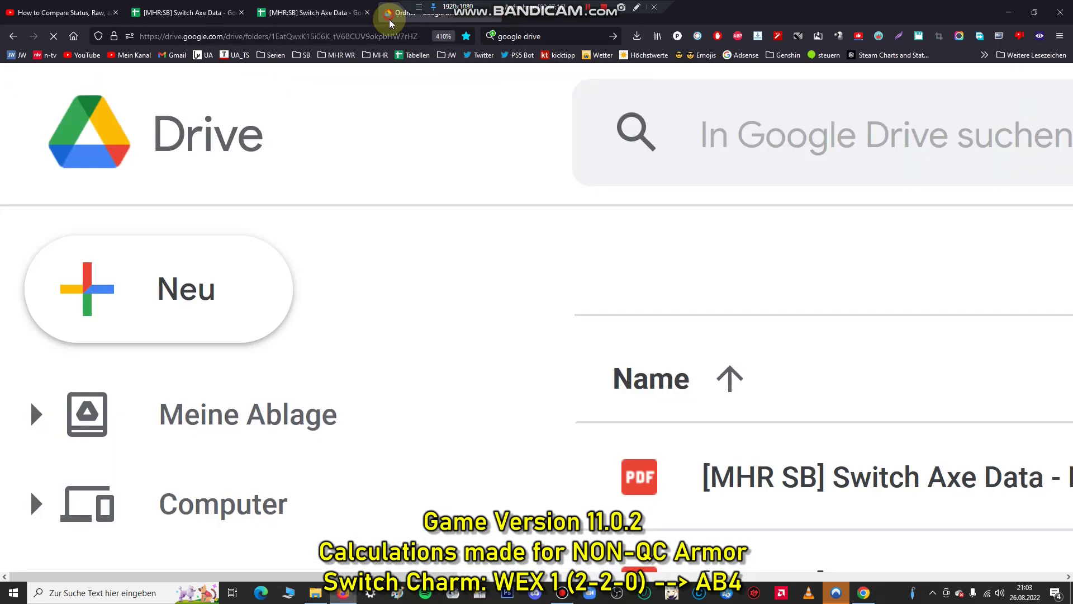
click(443, 36)
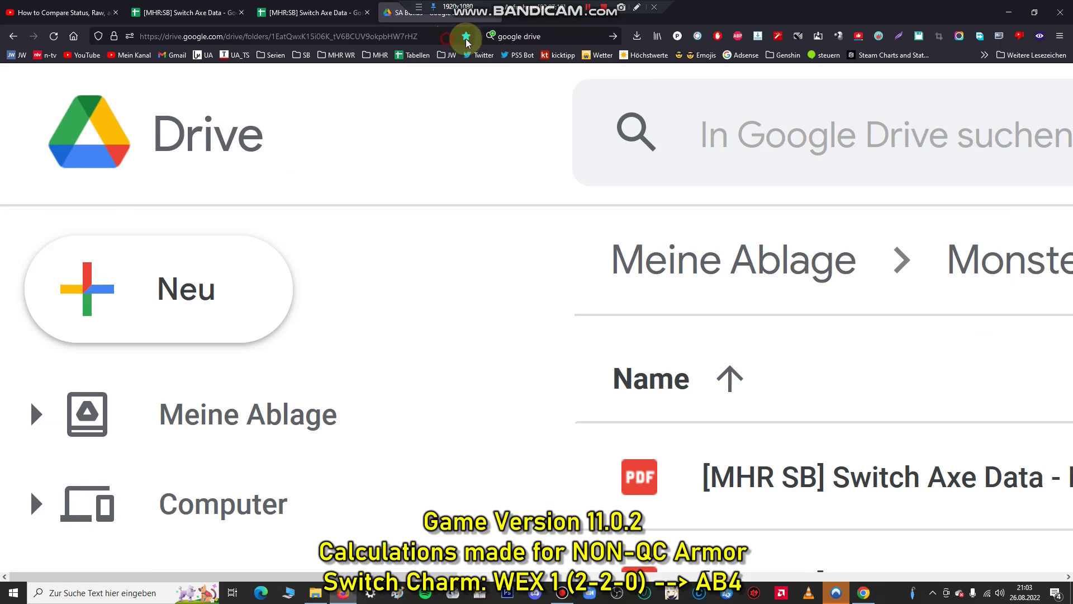
click(637, 36)
drag(541, 58, 574, 307)
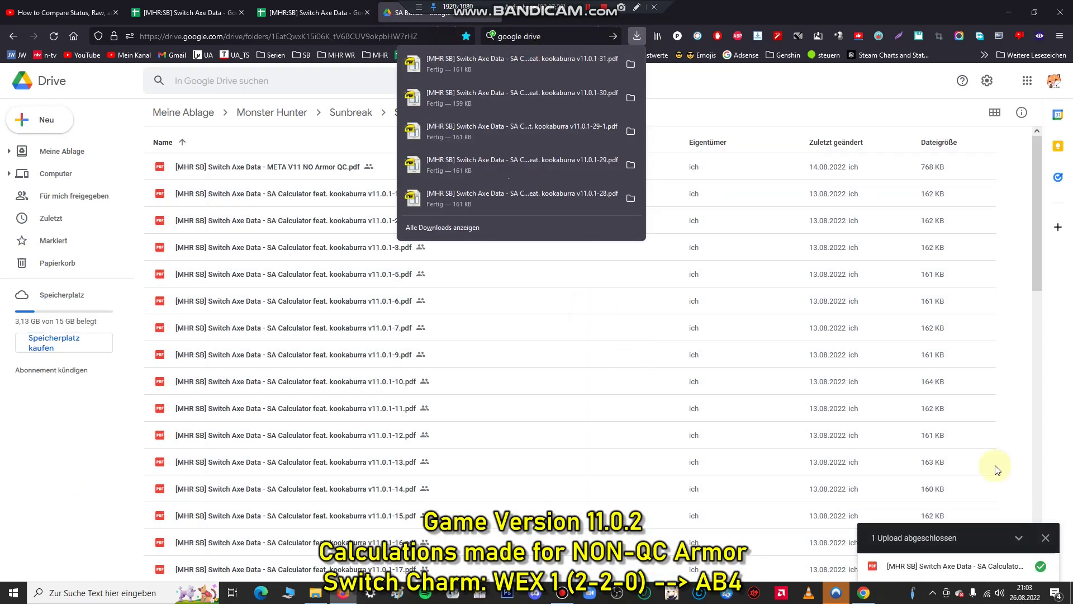
- Share the uploaded v11.0.1-31.pdf with anyone who has the link and copy its link
click(1036, 197)
scroll(1015, 402, down, 10)
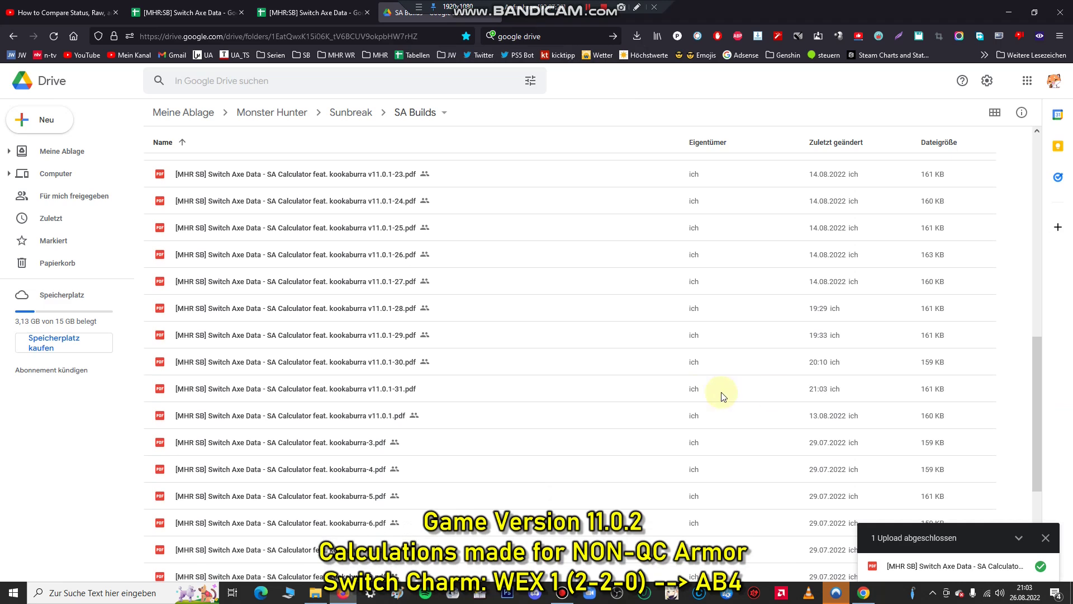
click(382, 393)
right_click(382, 393)
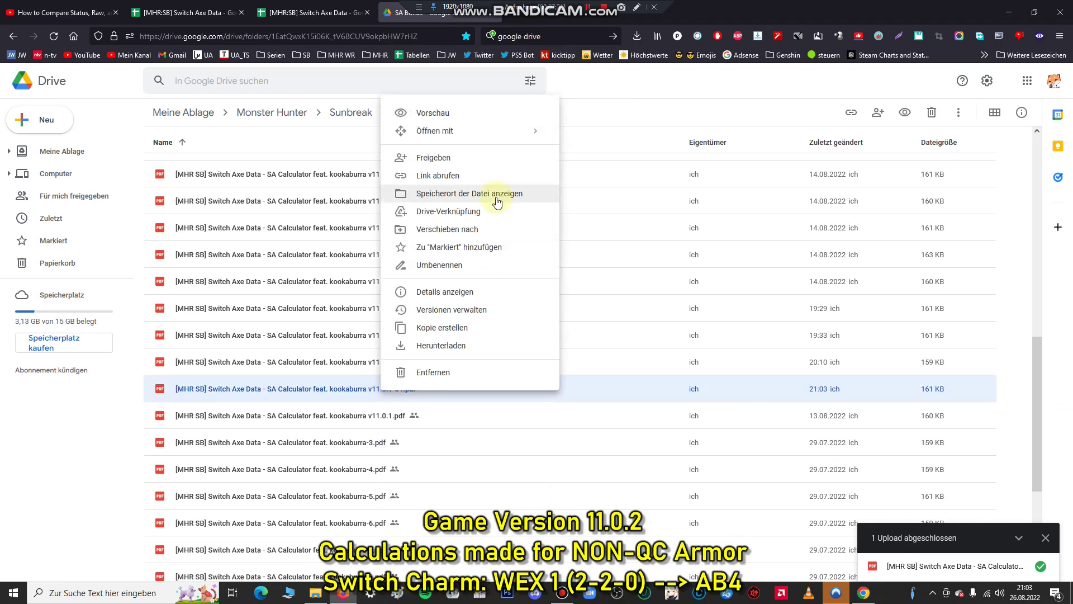
click(488, 177)
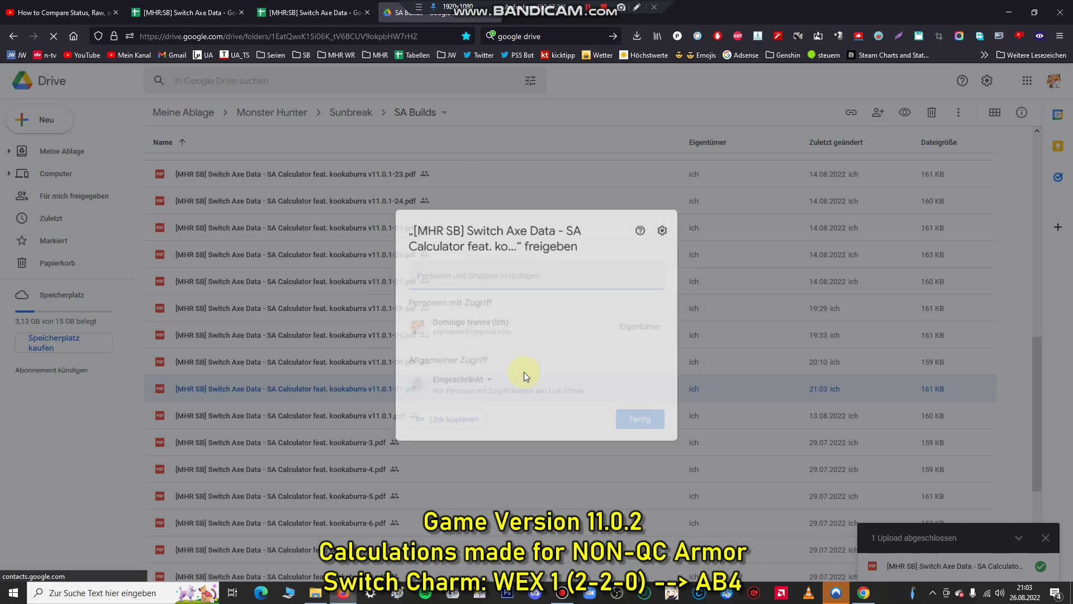
click(464, 379)
click(474, 429)
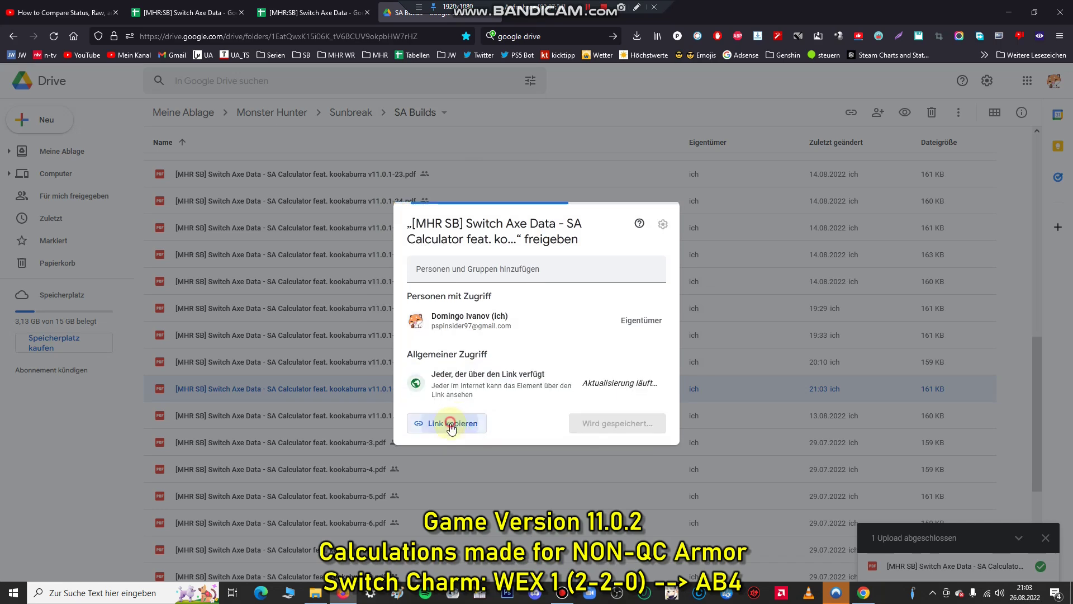
click(635, 444)
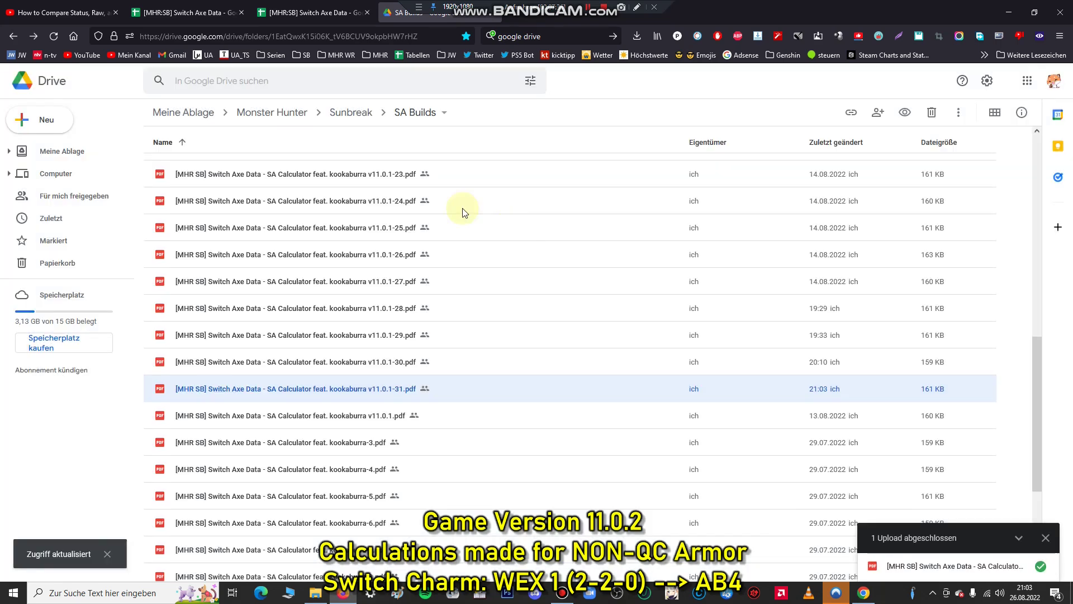
- Enter PDF in the Dawnbreaker Simorgh row's PDF cell, link it to the copied Drive file address and check the link preview
click(304, 6)
click(223, 11)
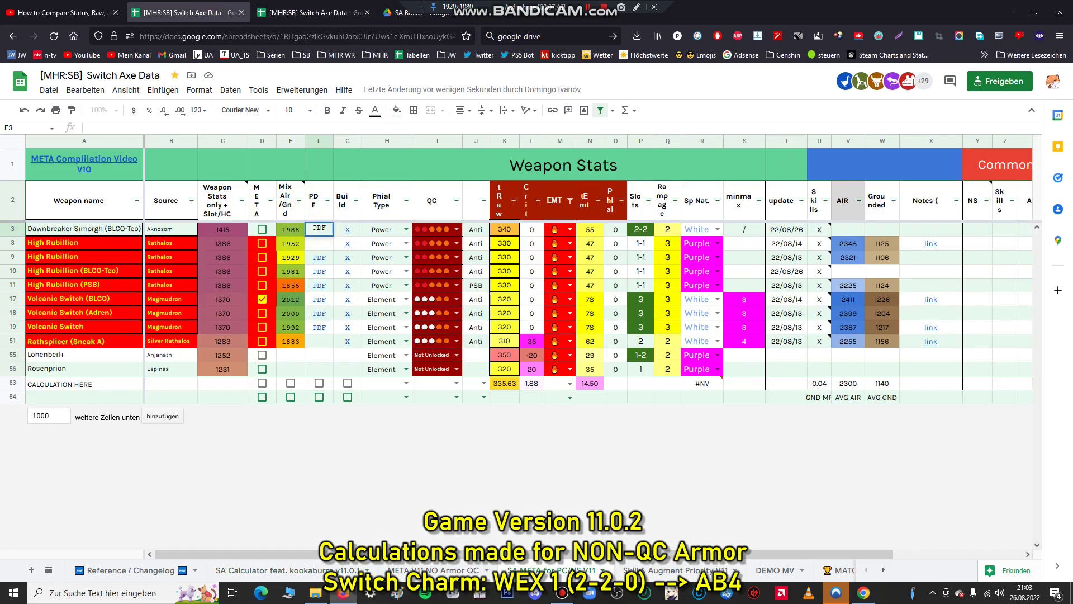
key(Return)
click(327, 231)
click(552, 110)
key(ctrl+v)
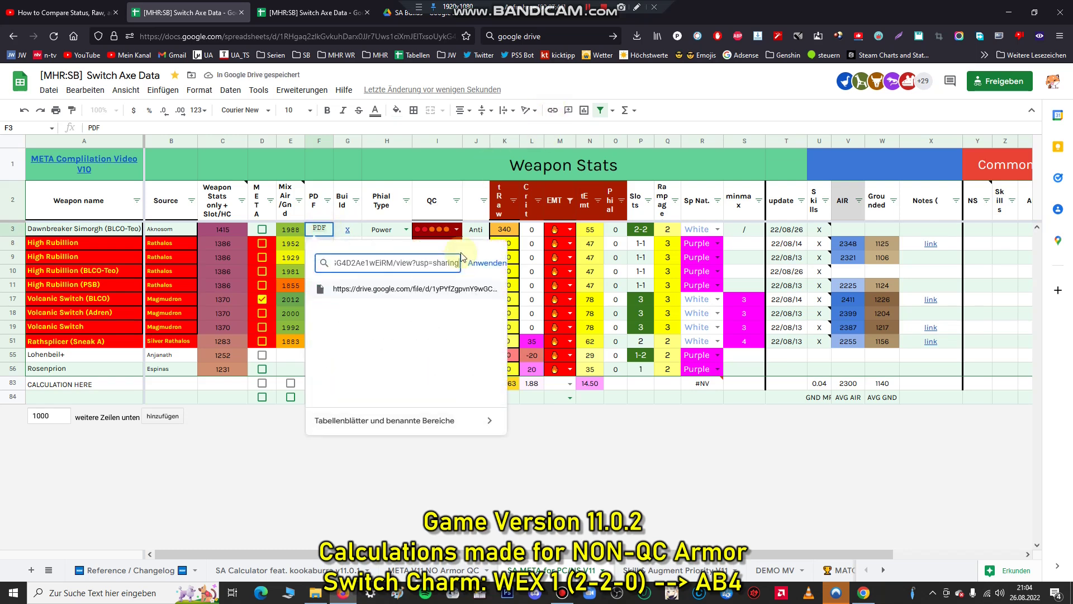
click(486, 262)
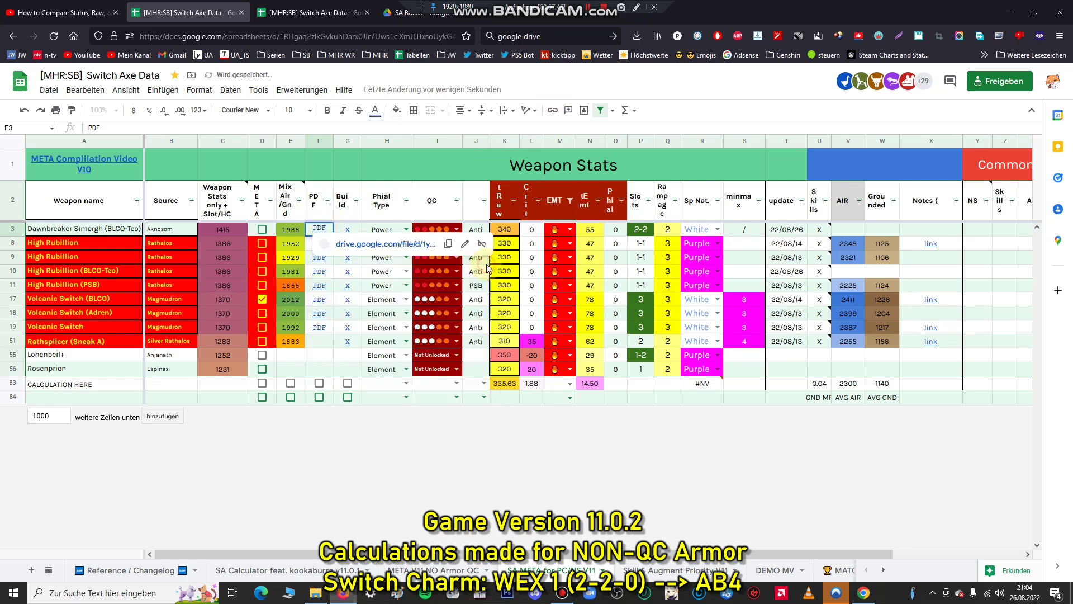
click(289, 234)
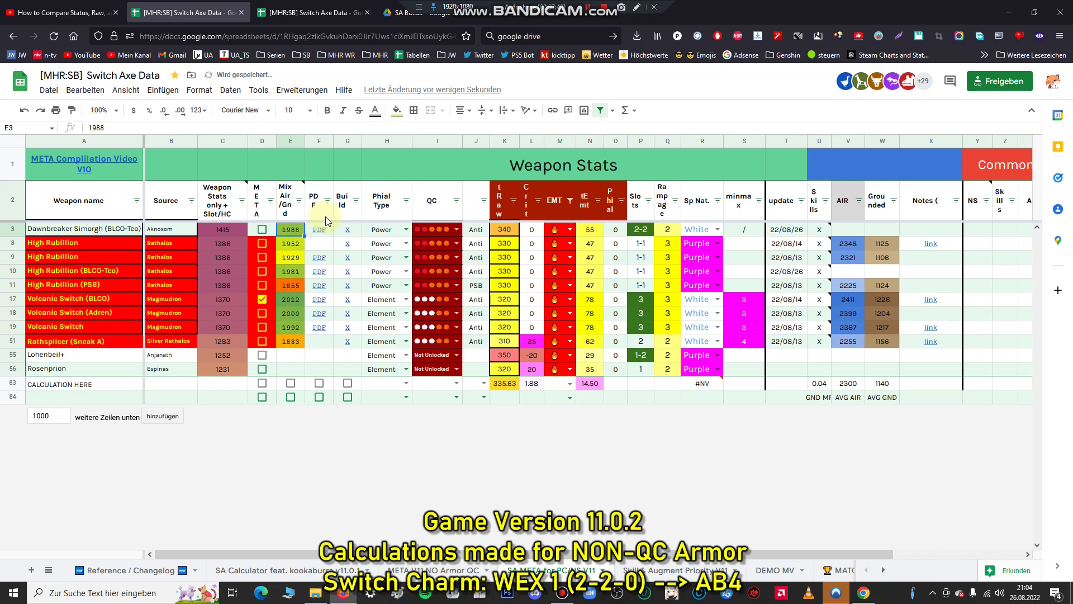
mouse_move(317, 233)
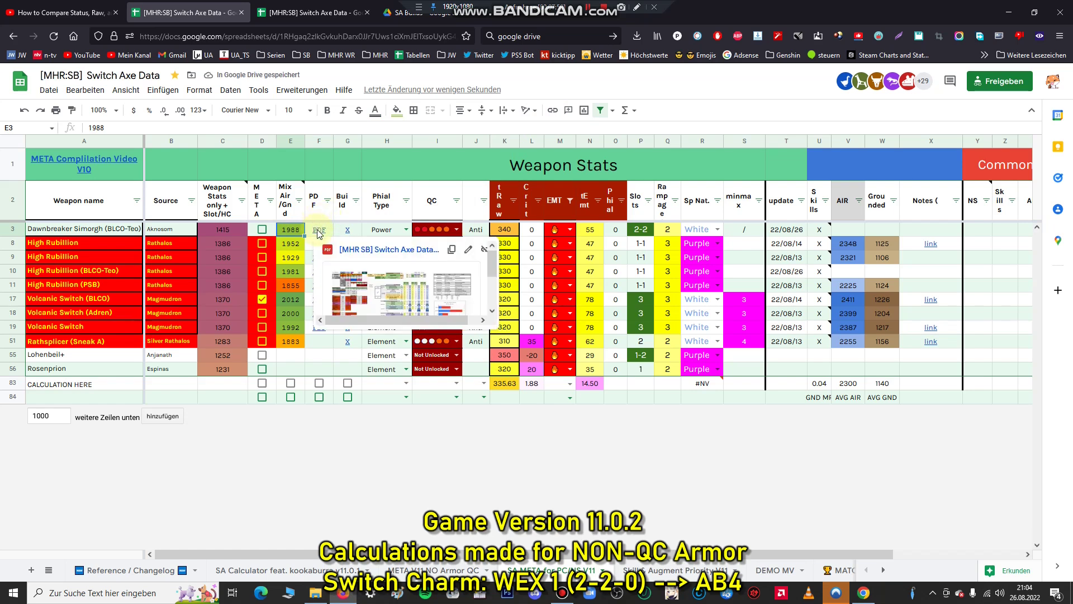
click(318, 234)
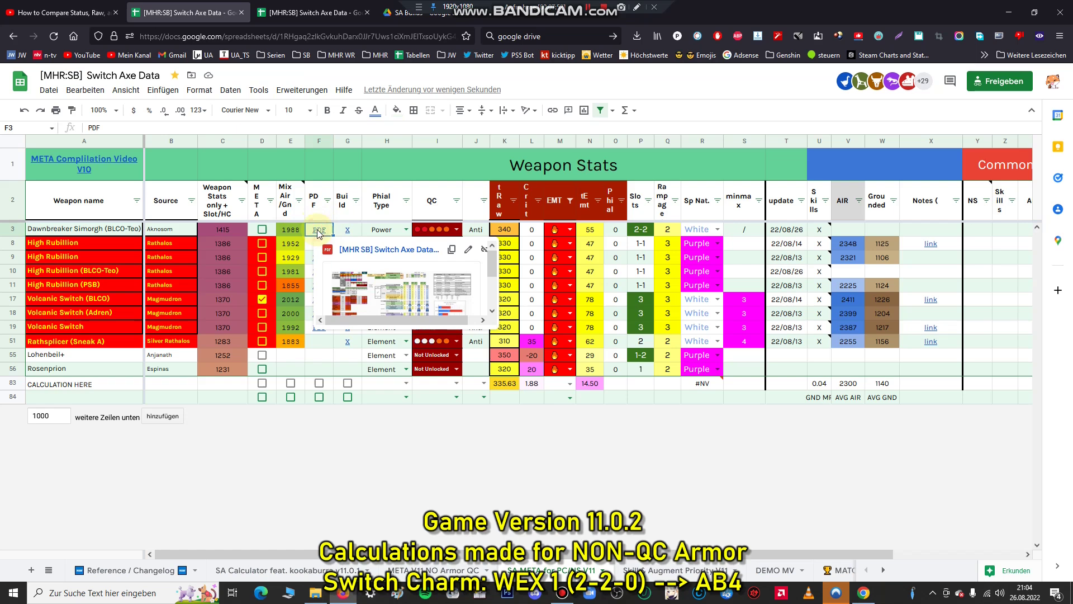
- Sort the weapon table by Mix Air/Gnd in descending order and select the Dawnbreaker Simorgh row
click(300, 200)
click(239, 238)
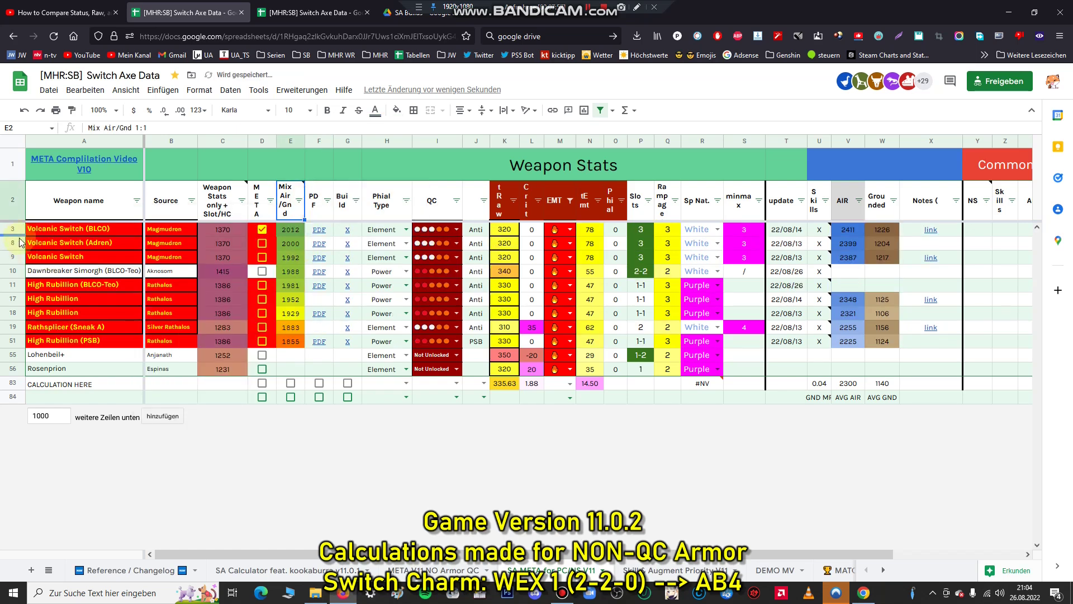
drag(15, 234, 13, 257)
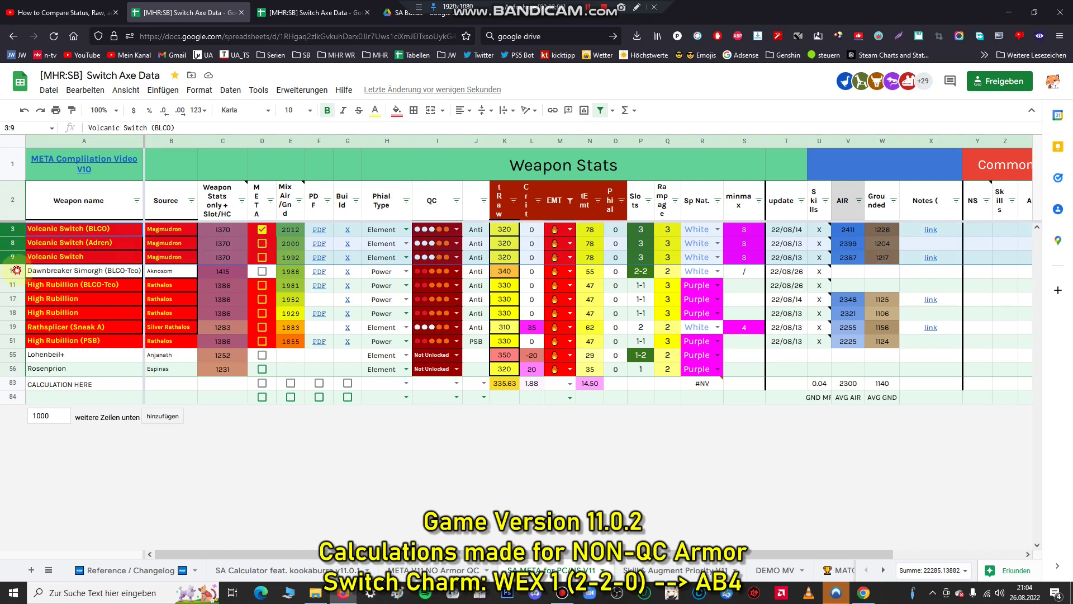
click(17, 271)
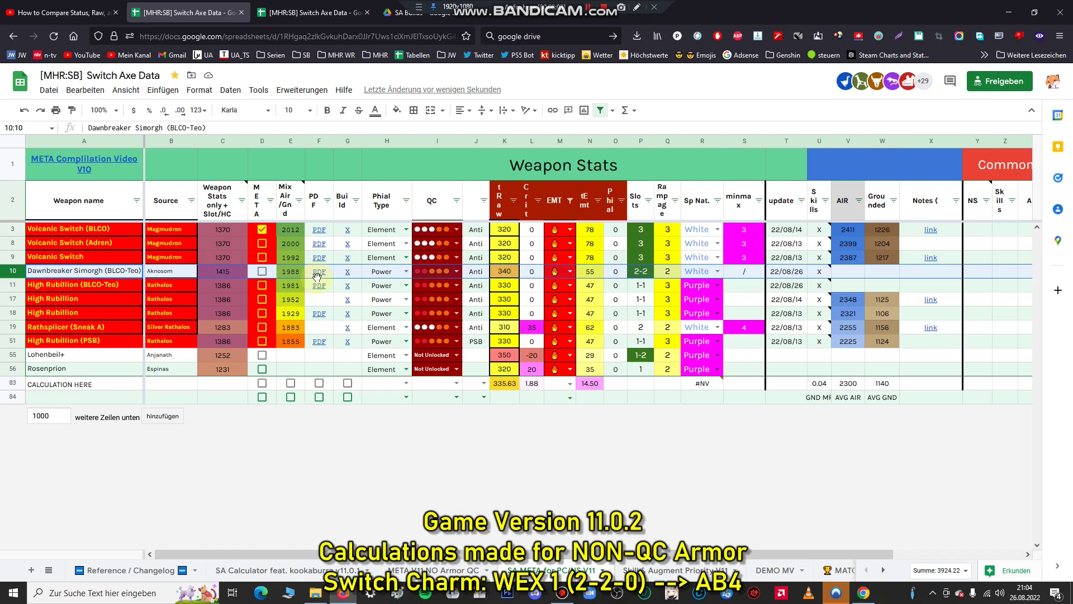
- In the SA Calculator, compare the two-red, three-orange augmentation with the four-red, one-orange one, ending on four red and one orange
key(ctrl+Tab)
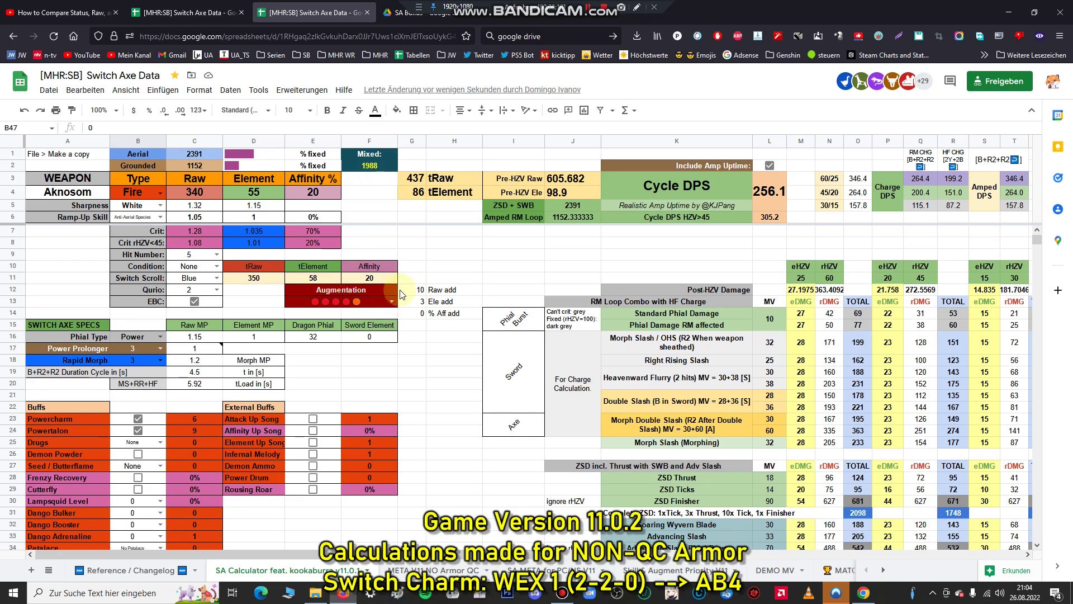
click(393, 302)
click(347, 342)
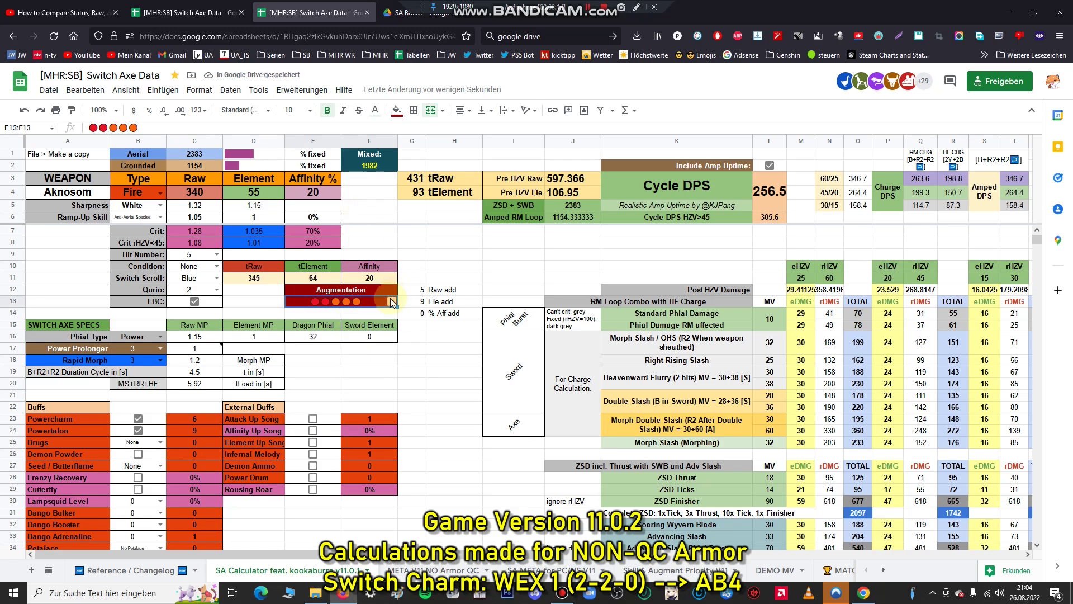
click(393, 302)
click(342, 336)
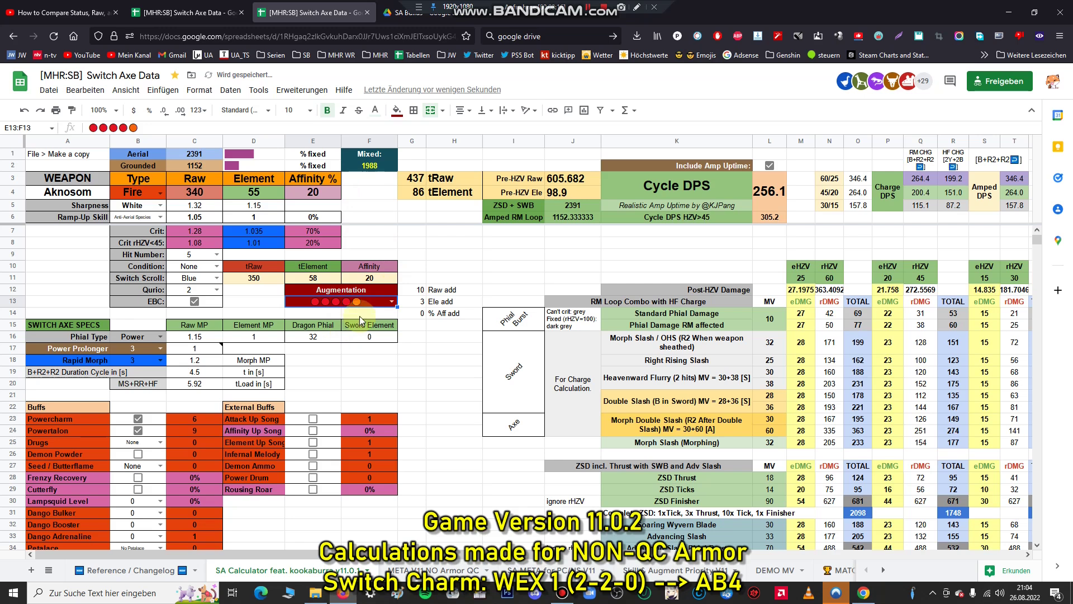
click(392, 303)
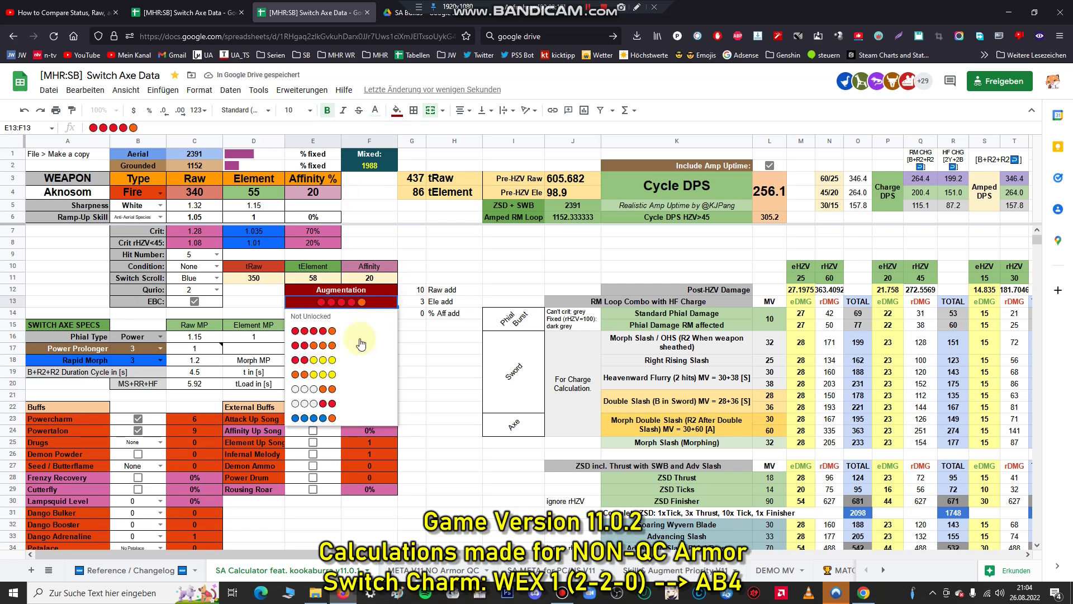
click(356, 339)
click(391, 302)
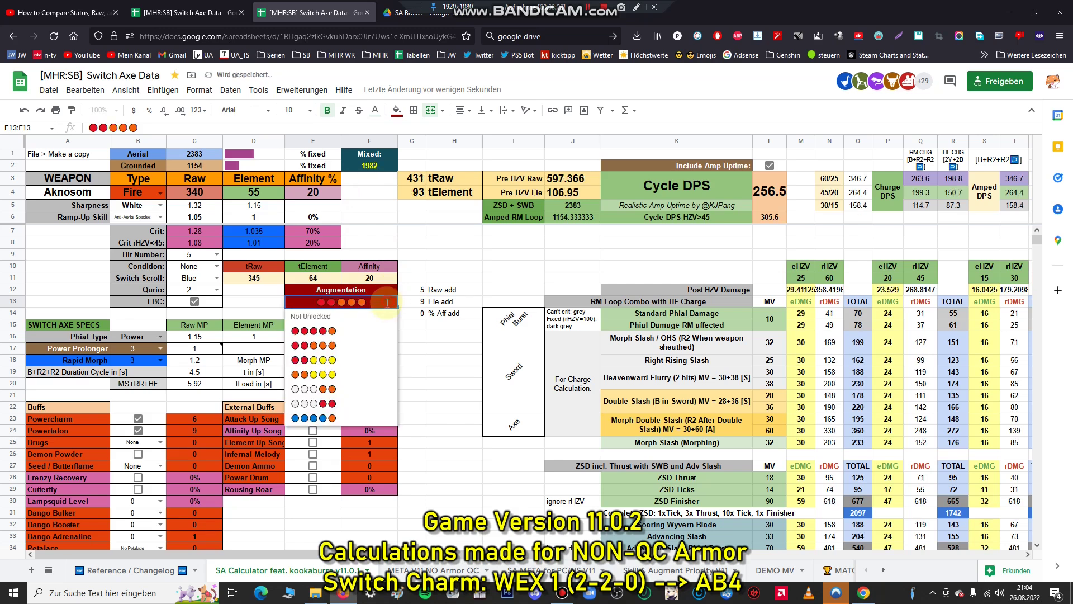
click(344, 336)
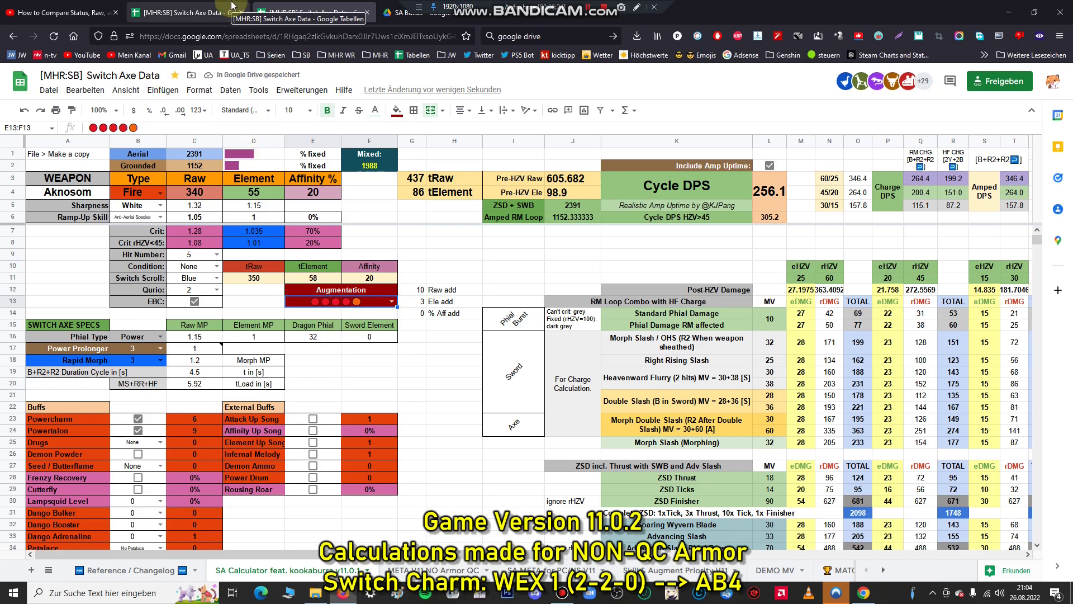
- Review the calculator's skill list and rename the Aknosom weapon in the META sheet as Dawnbreaker Simorgh (BLCO)
scroll(302, 218, down, 5)
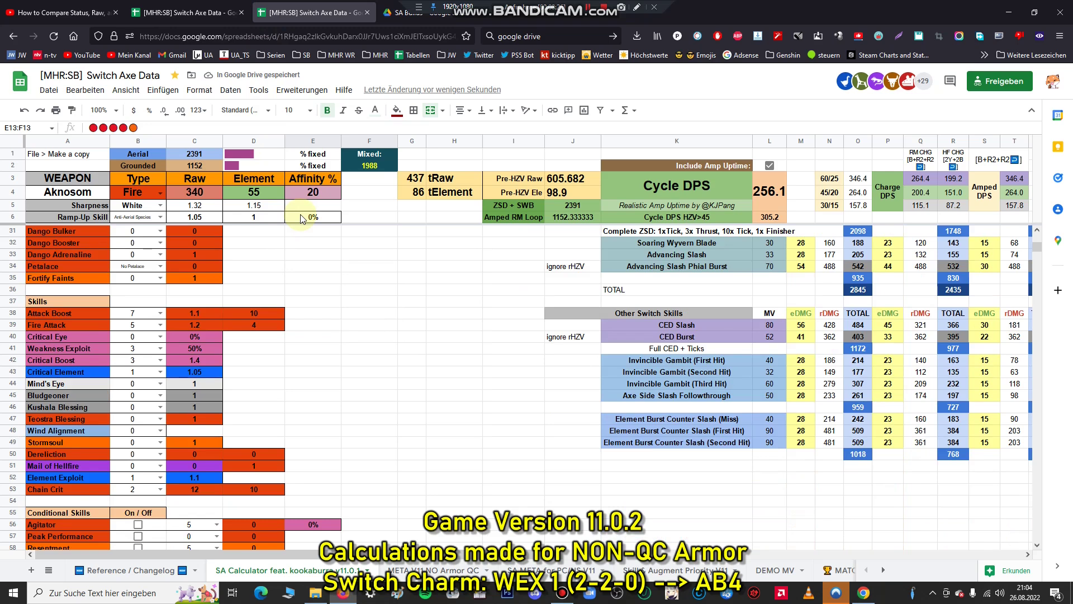
scroll(301, 218, down, 3)
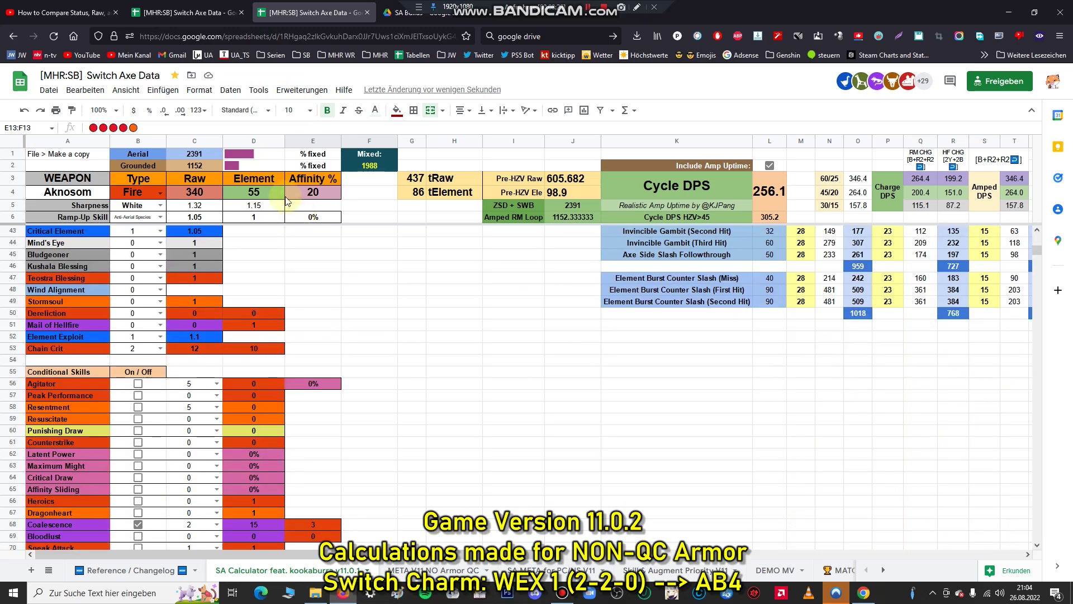
click(221, 12)
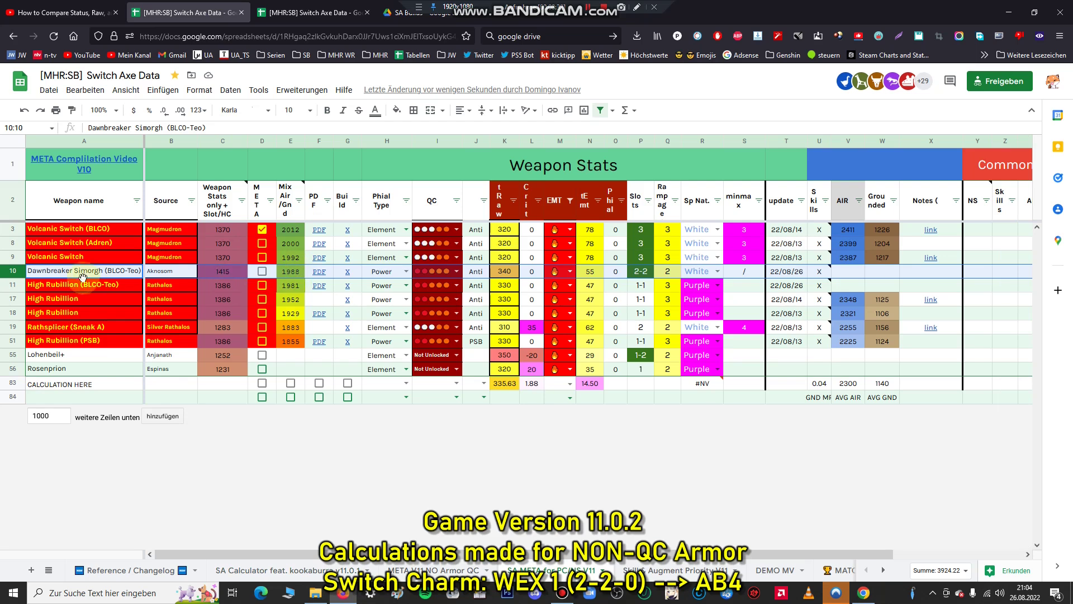
click(118, 269)
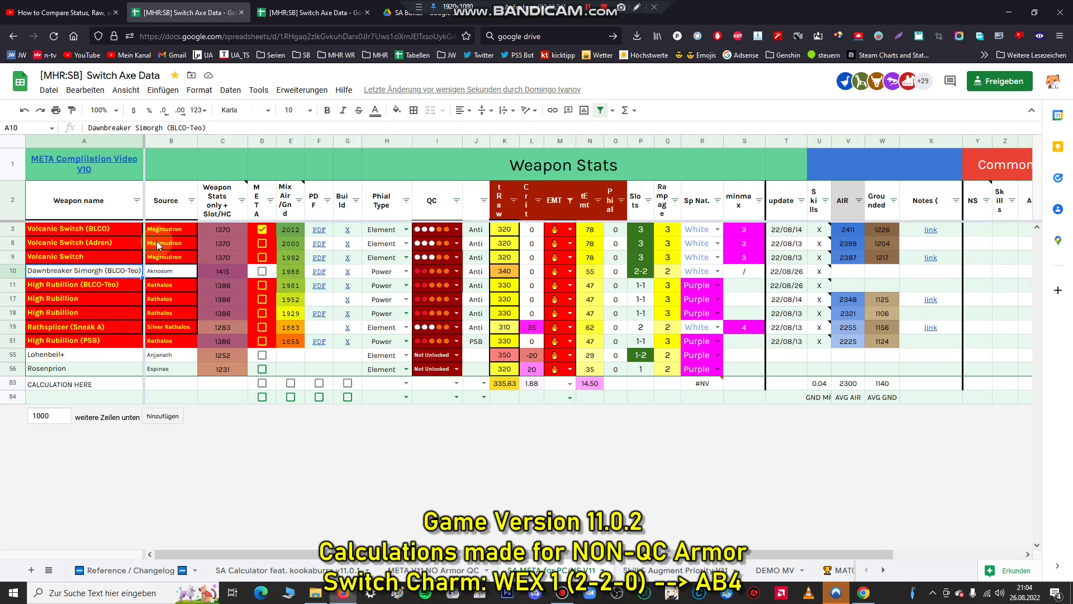
drag(188, 130, 202, 130)
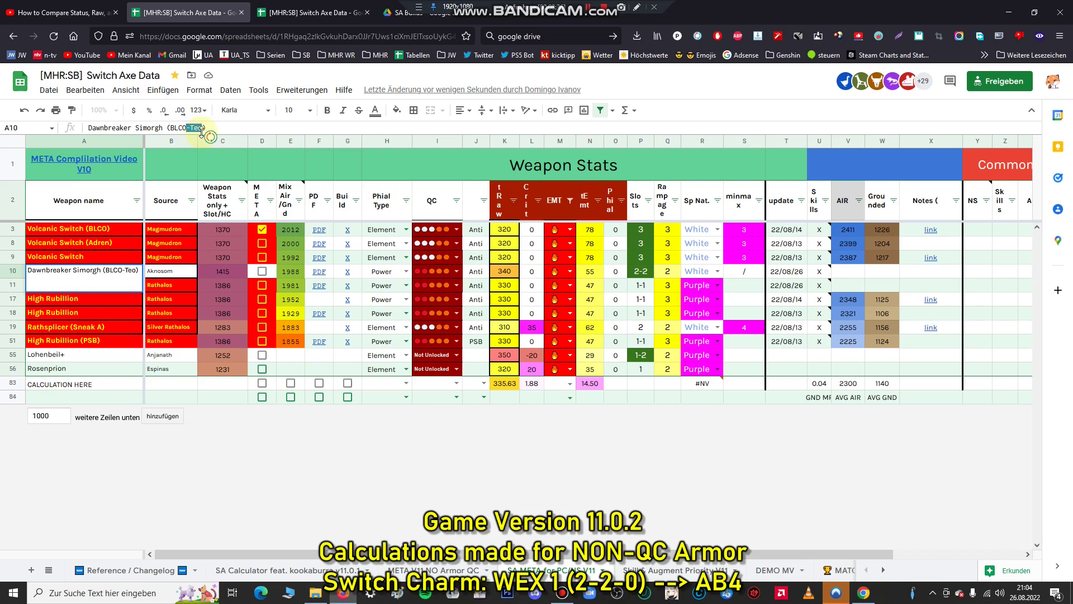
key(BackSpace)
key(Return)
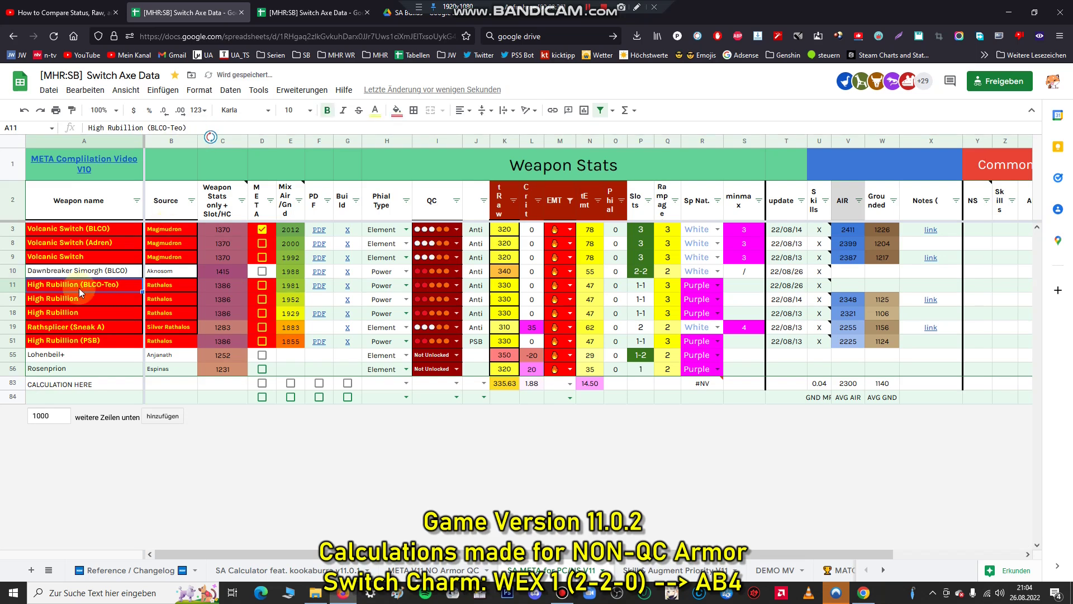
- Compare the Dawnbreaker Simorgh (BLCO) row with the High Rubillion (BLCO-Teo) row and open the latter's linked build PDF
click(52, 272)
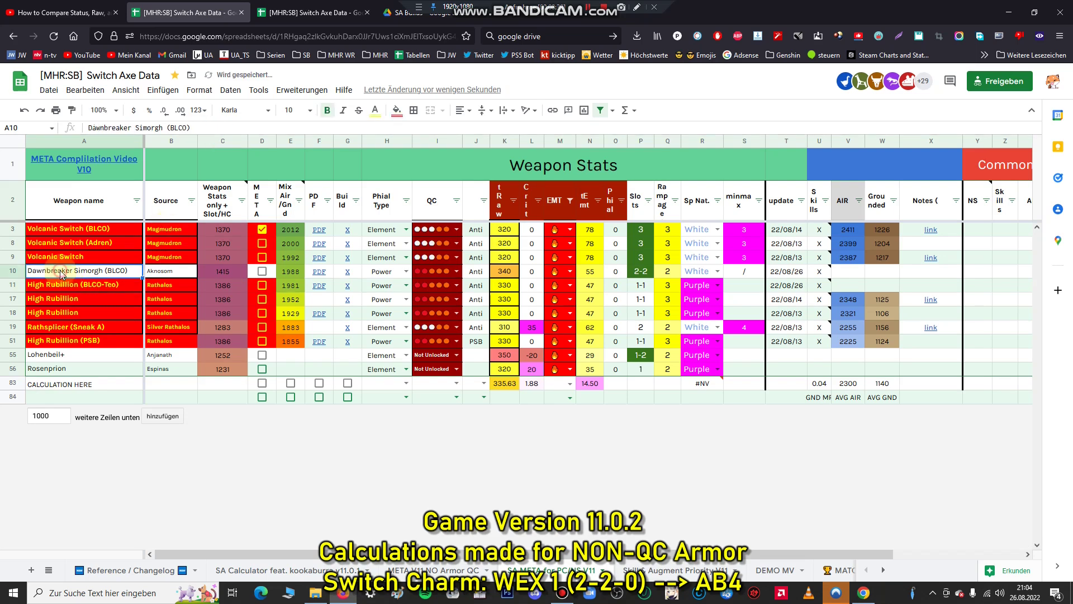
click(19, 270)
click(18, 285)
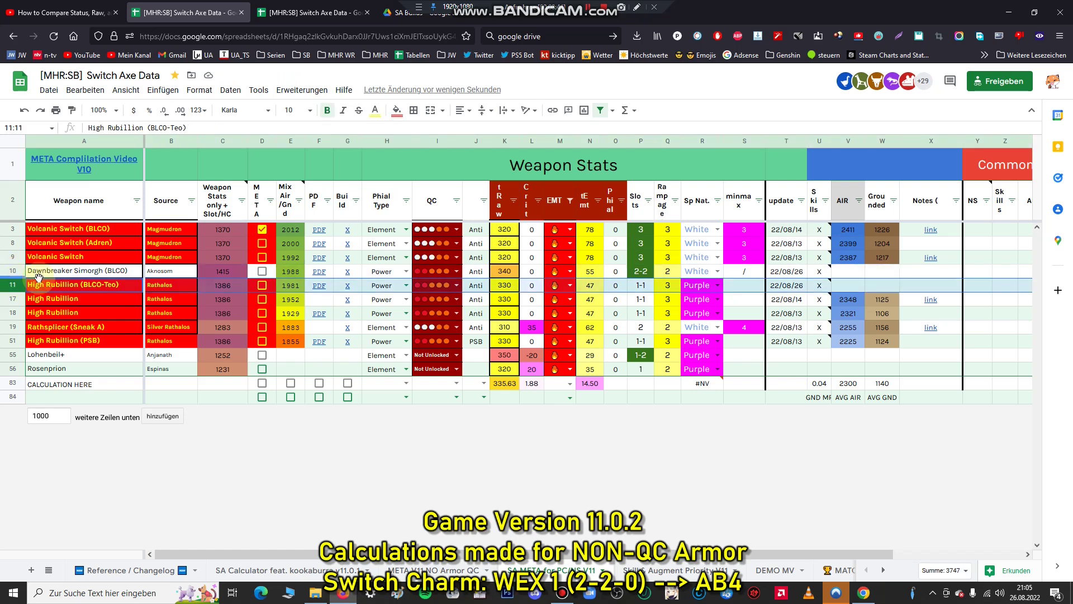
click(19, 272)
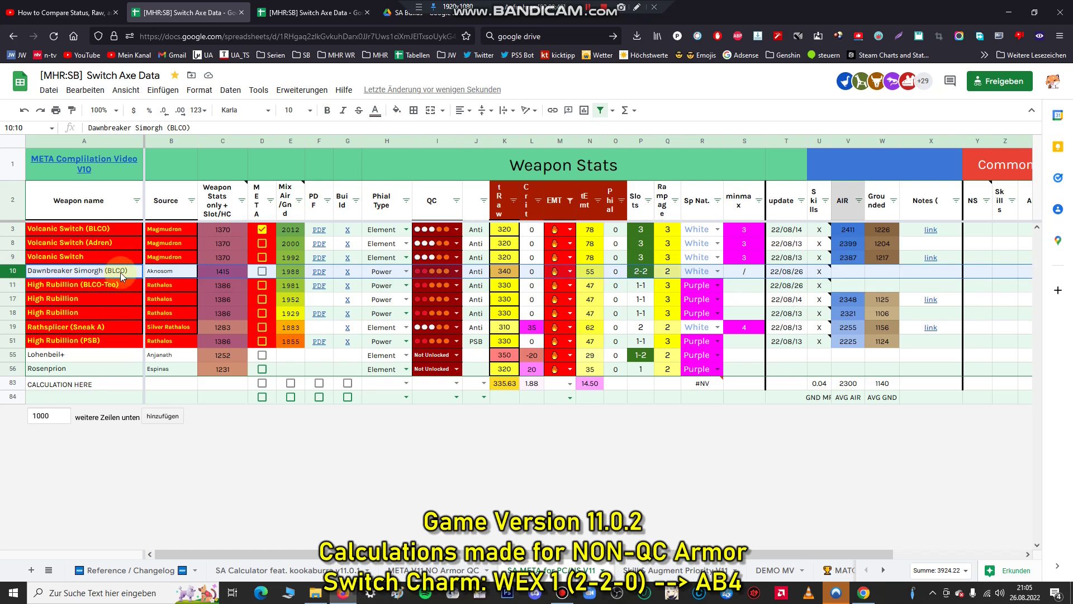
click(18, 285)
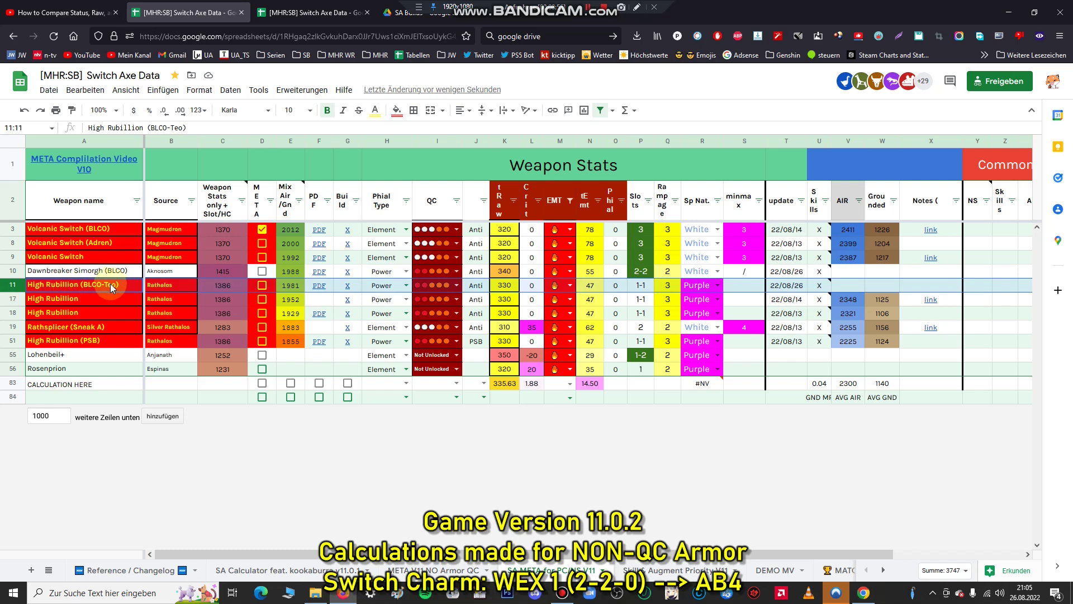
click(319, 285)
click(362, 307)
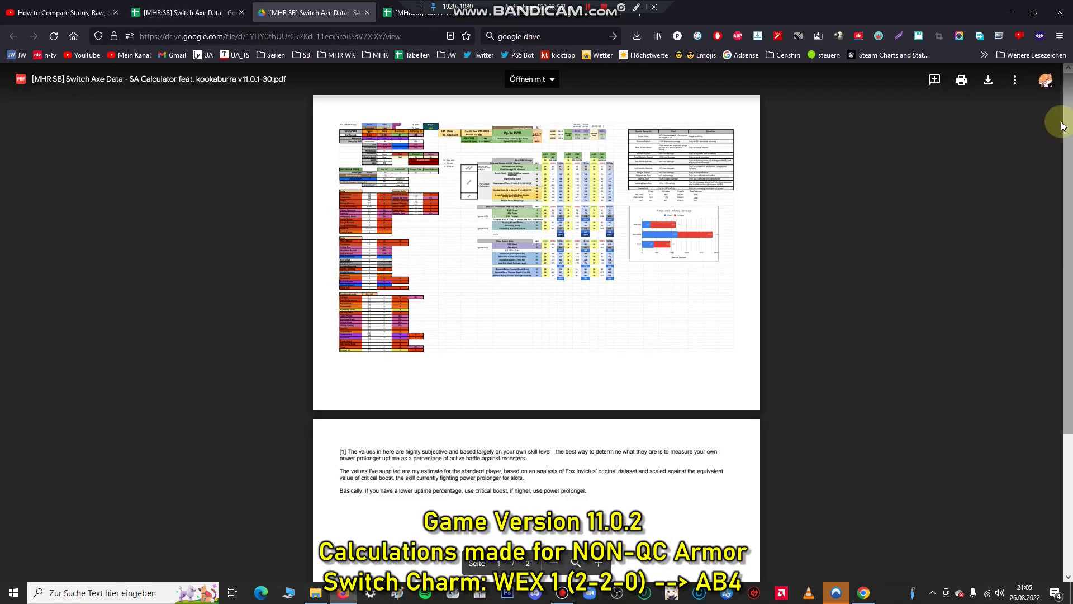
- Enlarge the v11.0.1-30.pdf build and examine the Rathalos weapon's stats at the start of the first page
ctrl+scroll(496, 187, up, 9)
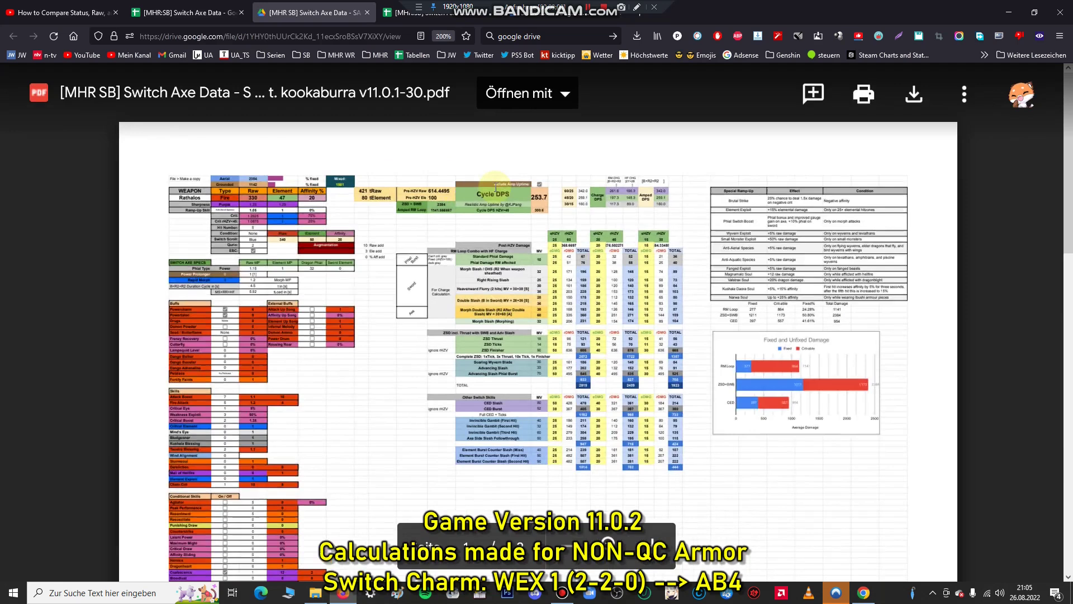
scroll(372, 220, down, 10)
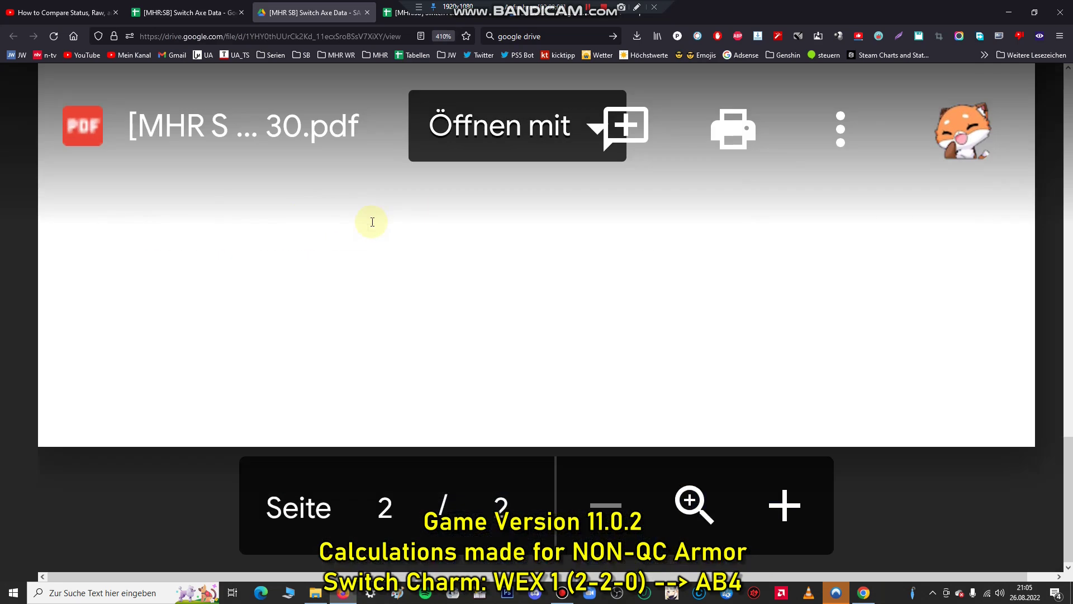
scroll(373, 222, up, 5)
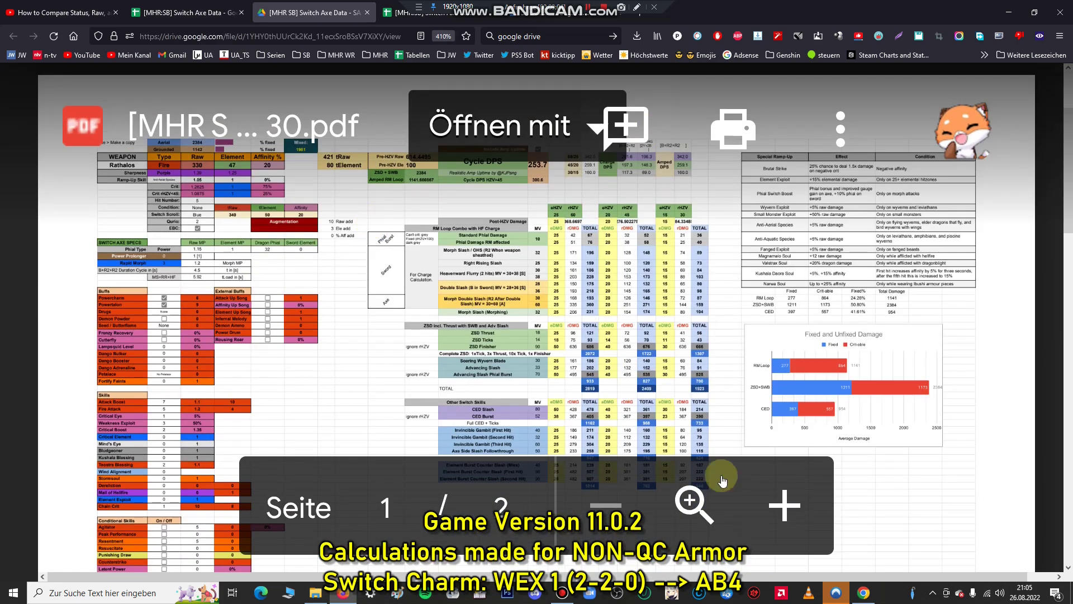
click(782, 510)
click(782, 513)
scroll(782, 513, down, 1)
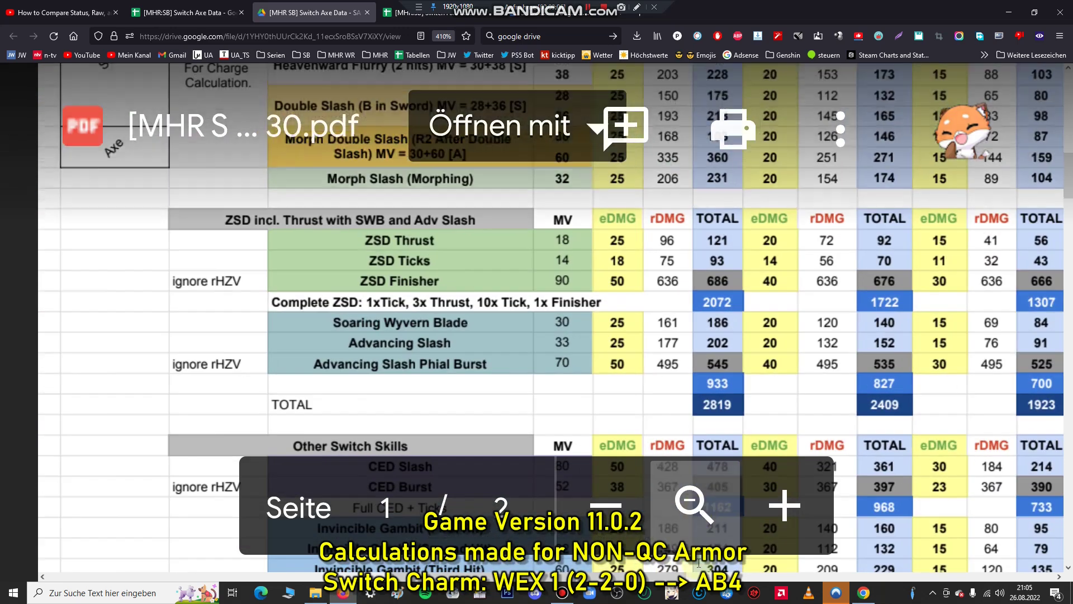
scroll(782, 513, left, 10)
scroll(311, 347, left, 3)
scroll(311, 348, up, 10)
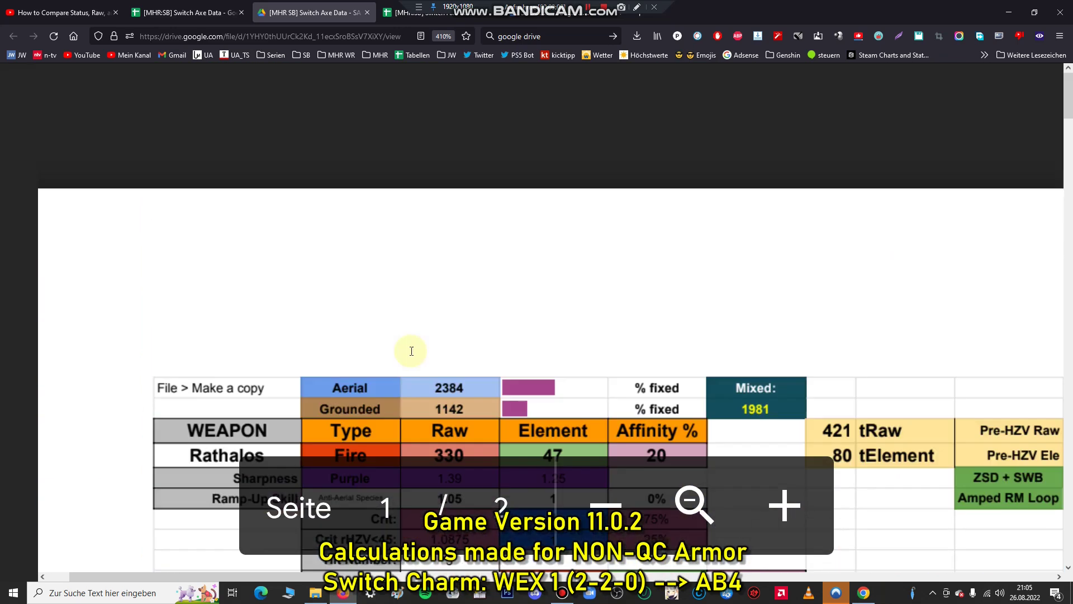
- Examine the augmentation, buffs, skills and conditional skills in the Rathalos build PDF and return to the META sheet
scroll(263, 229, down, 4)
scroll(396, 292, down, 8)
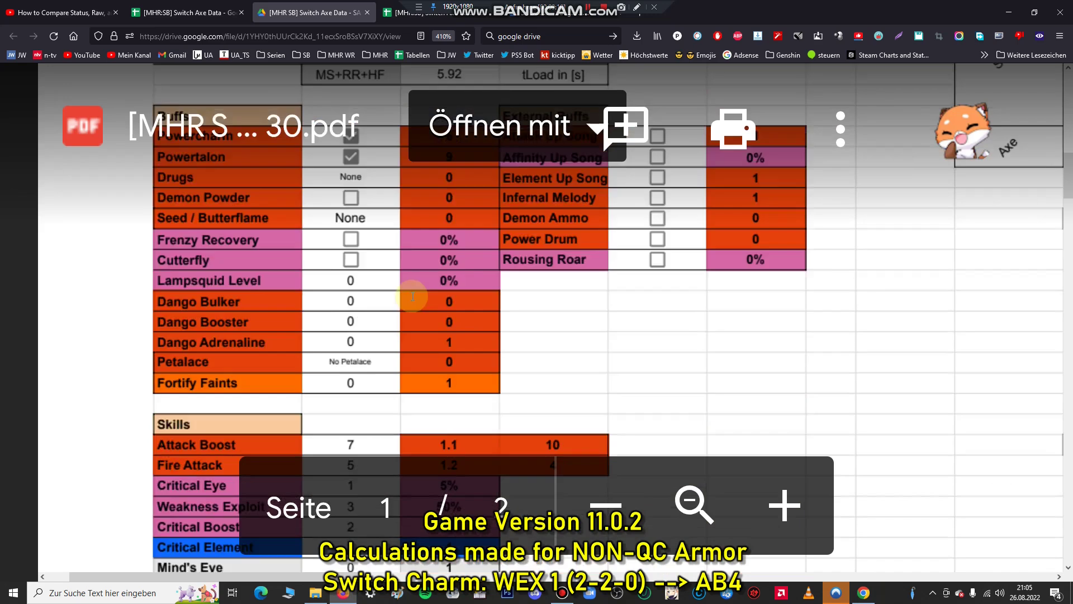
scroll(396, 292, up, 12)
scroll(394, 296, down, 4)
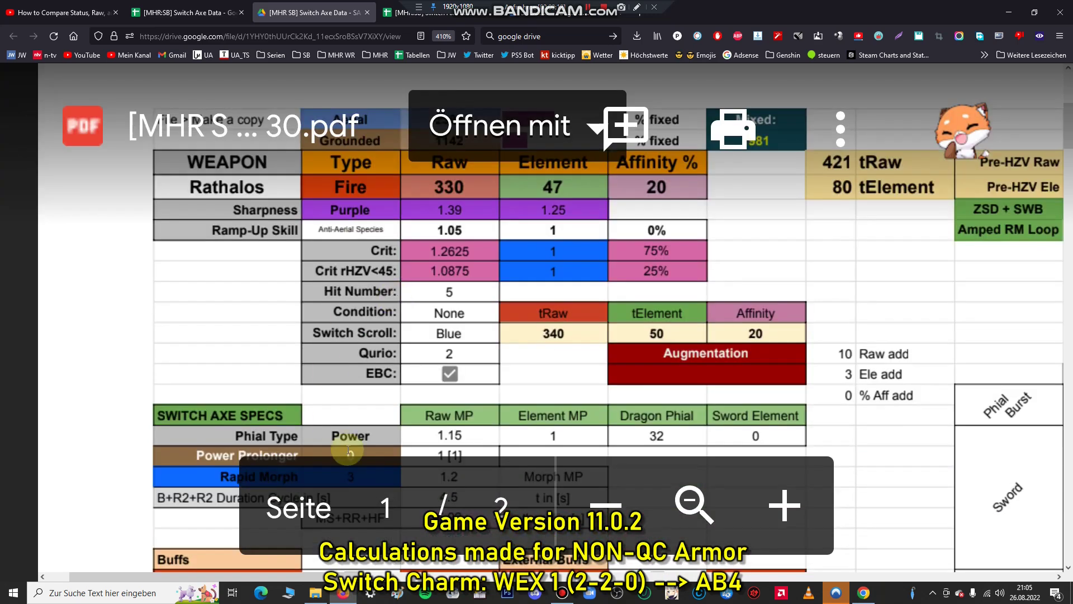
scroll(408, 421, down, 8)
scroll(414, 391, down, 2)
scroll(414, 392, up, 5)
scroll(370, 412, down, 5)
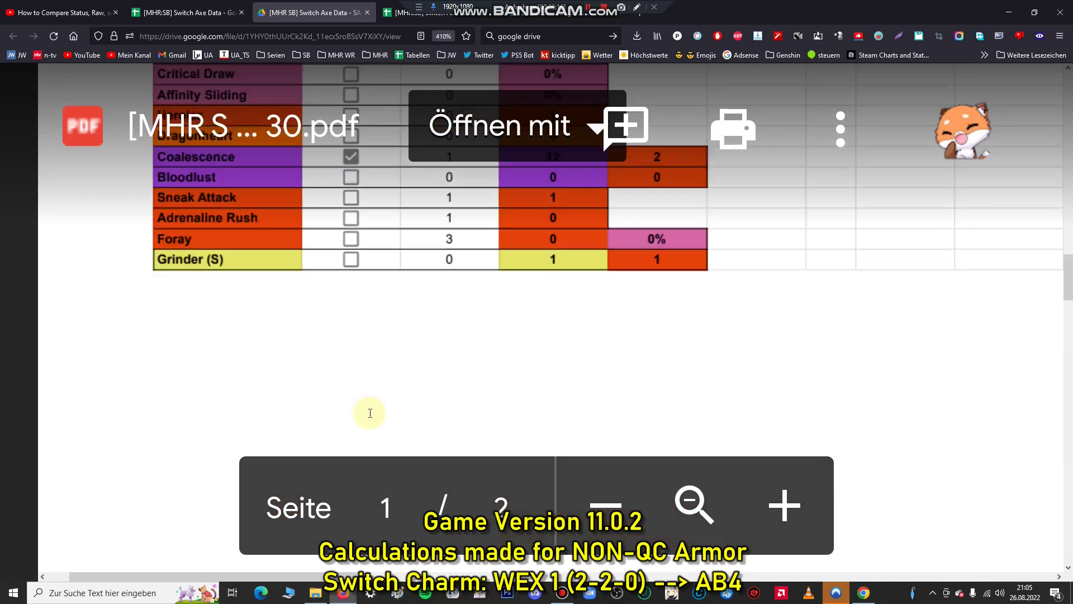
scroll(370, 412, up, 5)
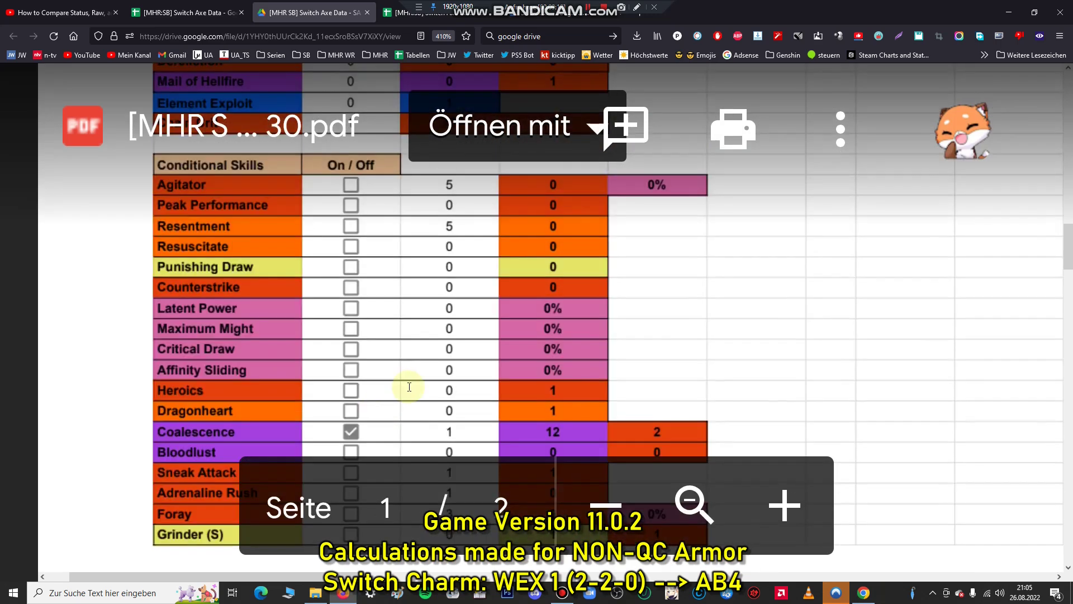
scroll(369, 402, up, 3)
scroll(367, 385, down, 6)
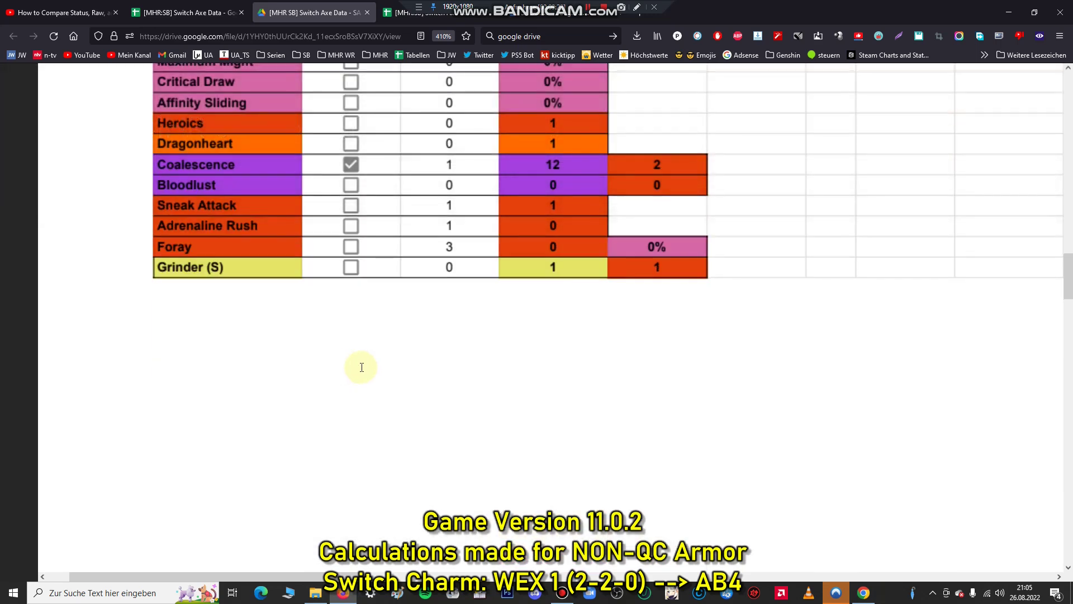
scroll(358, 365, up, 6)
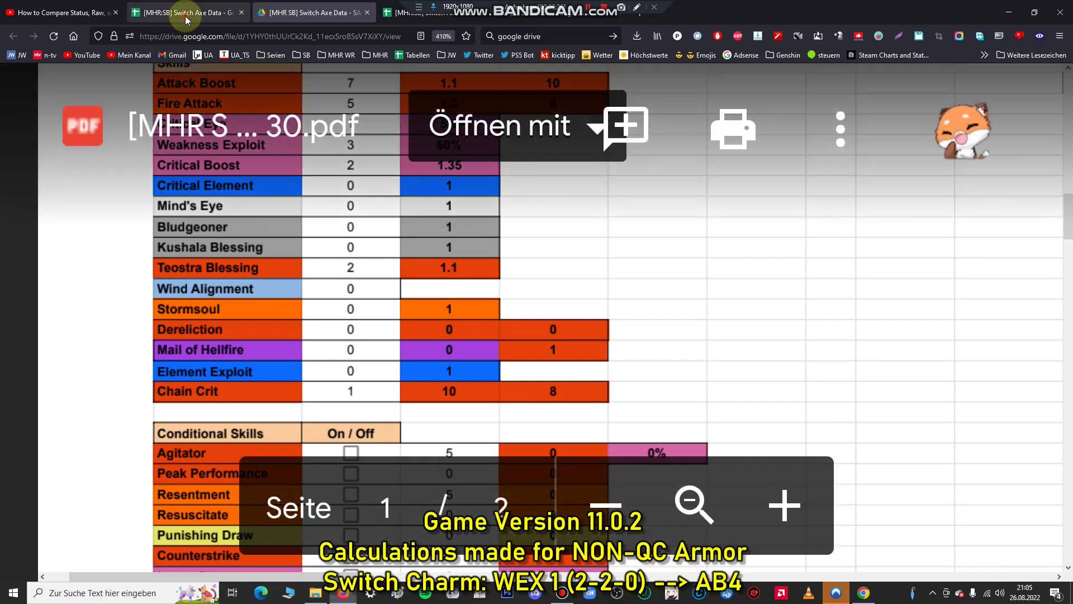
click(187, 19)
click(324, 301)
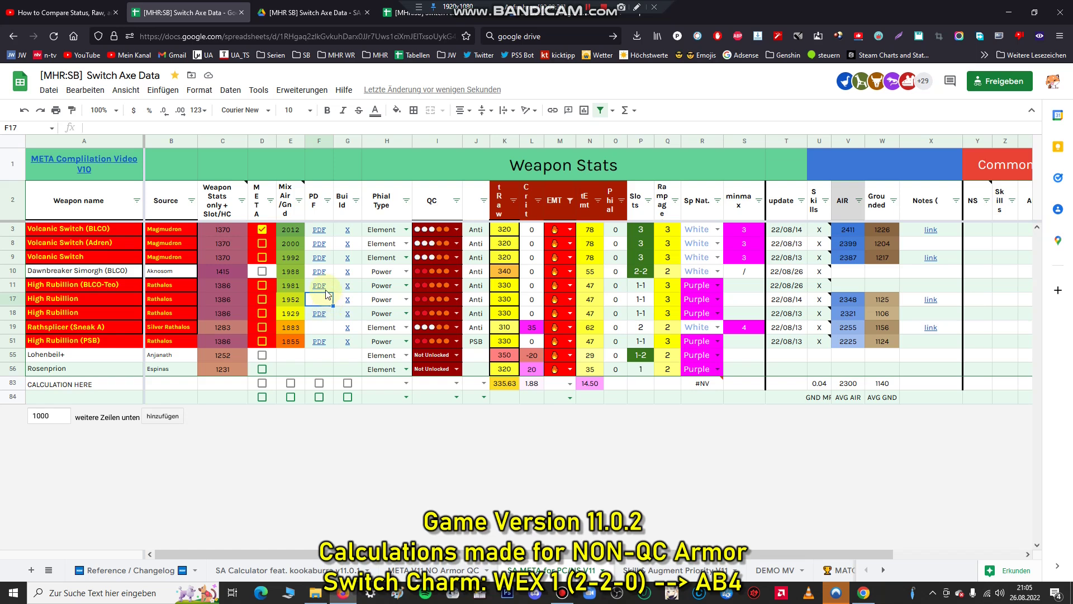